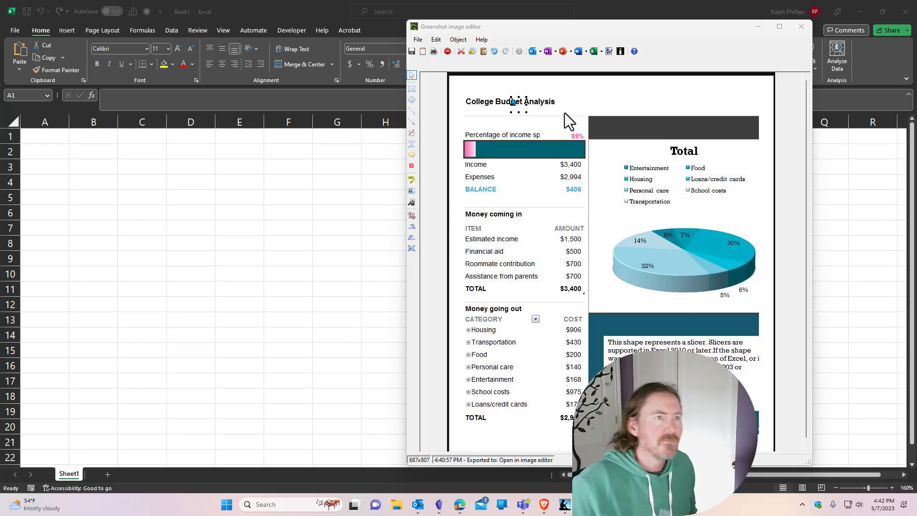
Step: Move the sample budget image off the worksheet and open the Save As dialog to browse for a folder
left_click_drag(609, 23, 638, 50)
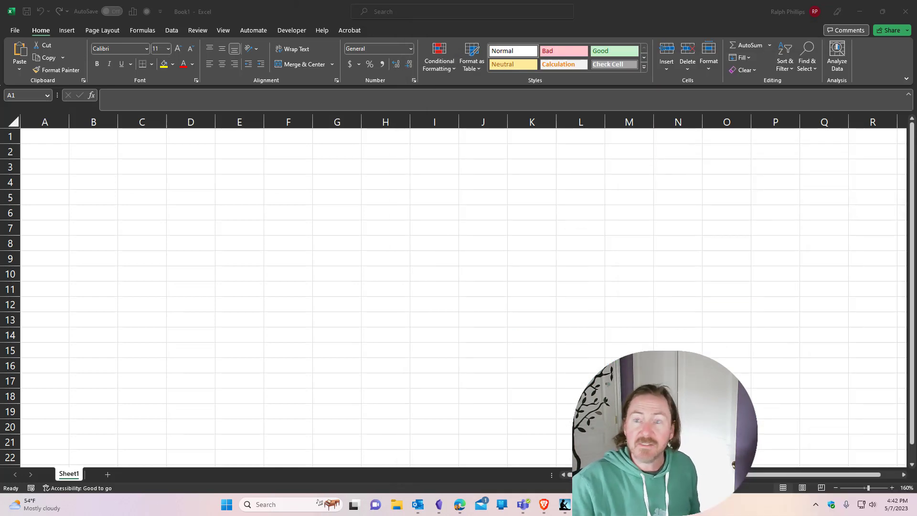
left_click(15, 30)
left_click(38, 157)
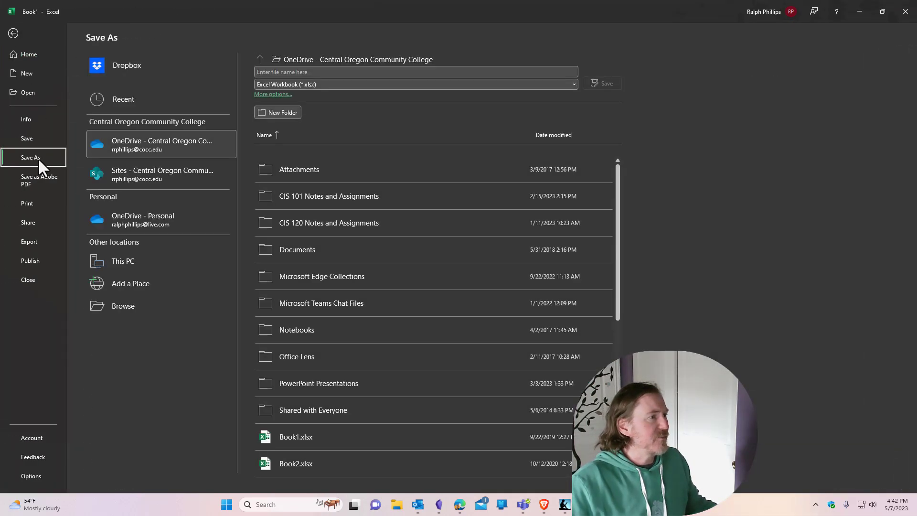
left_click(129, 306)
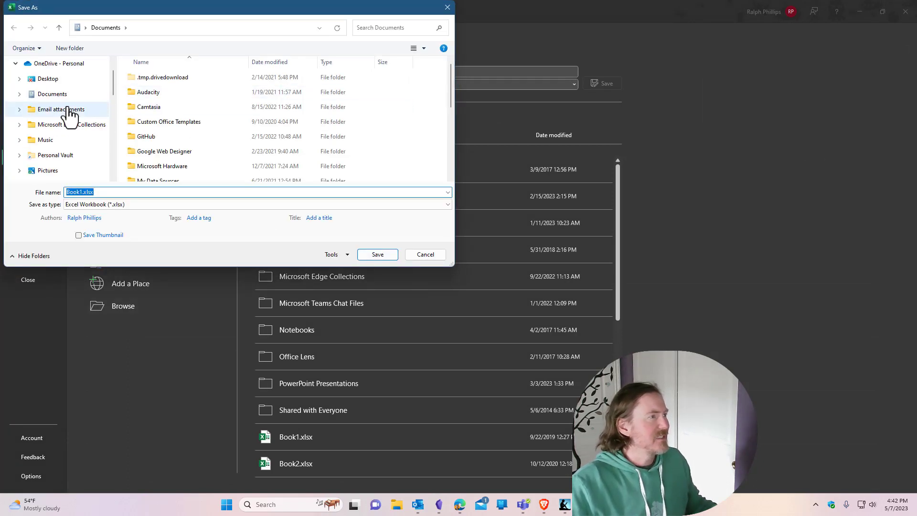
Step: Browse to the Google Drive (G:) folder My Drive > _ COCC Docs > _ Activities Assns Labs as the save location
scroll(84, 144, "down", 2)
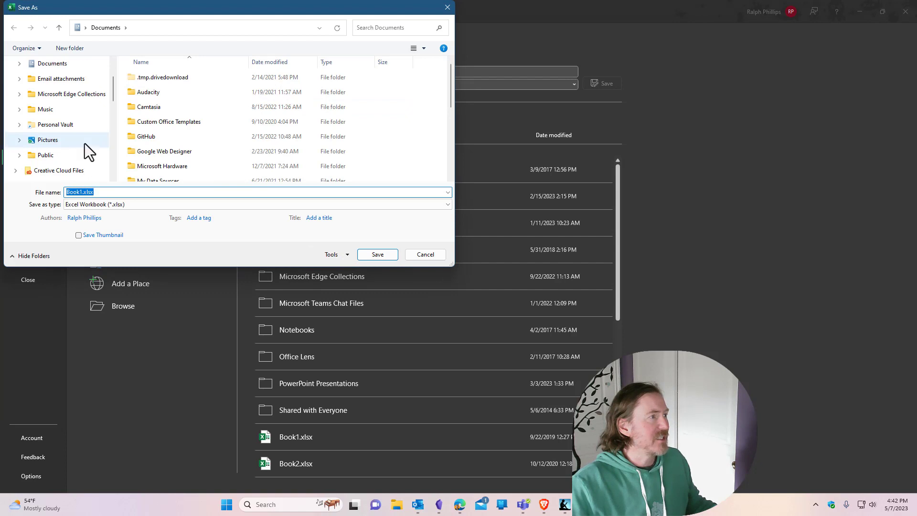
scroll(84, 143, "up", 3)
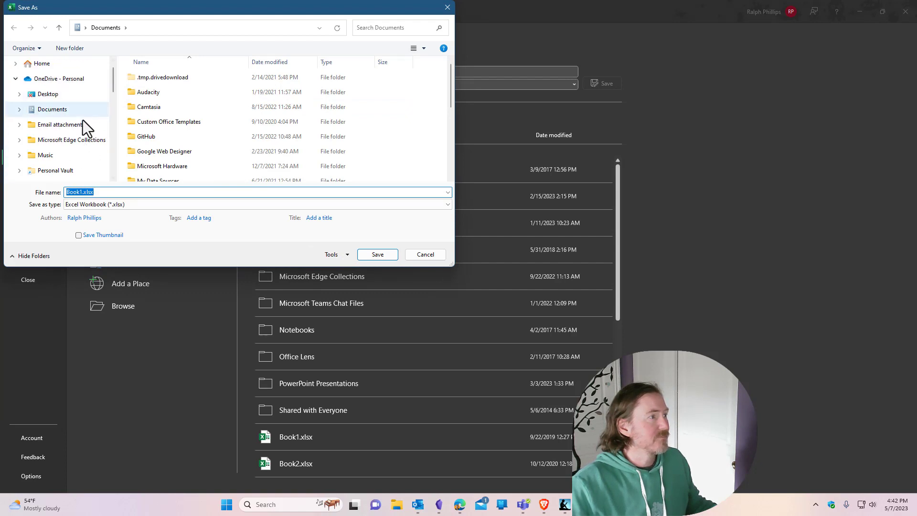
scroll(84, 127, "down", 7)
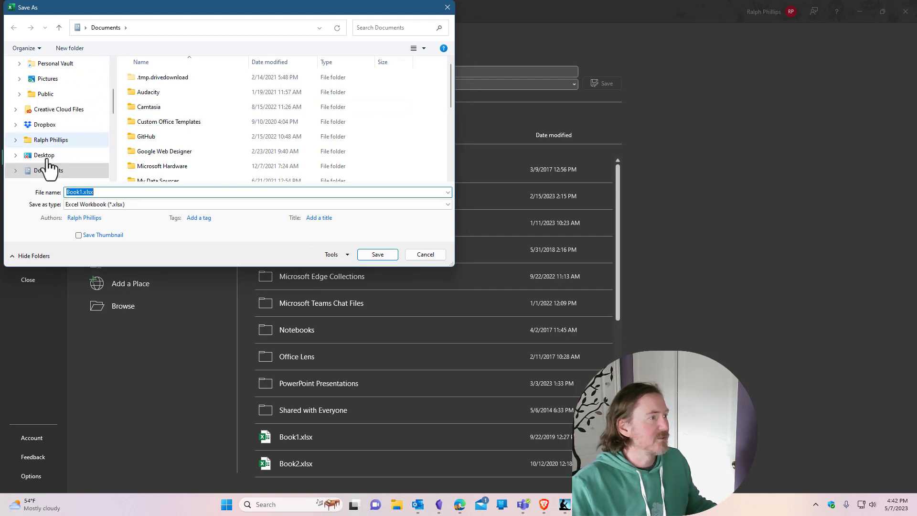
left_click(44, 157)
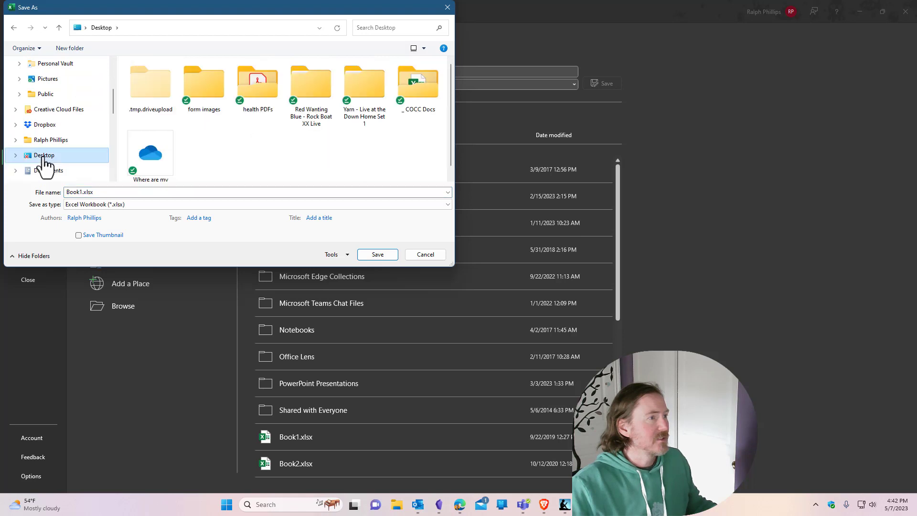
scroll(67, 139, "up", 7)
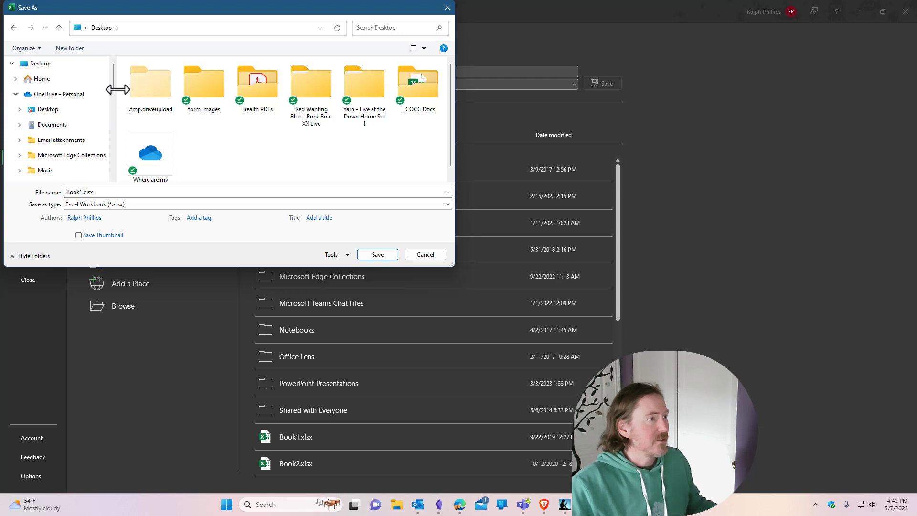
left_click_drag(114, 84, 109, 142)
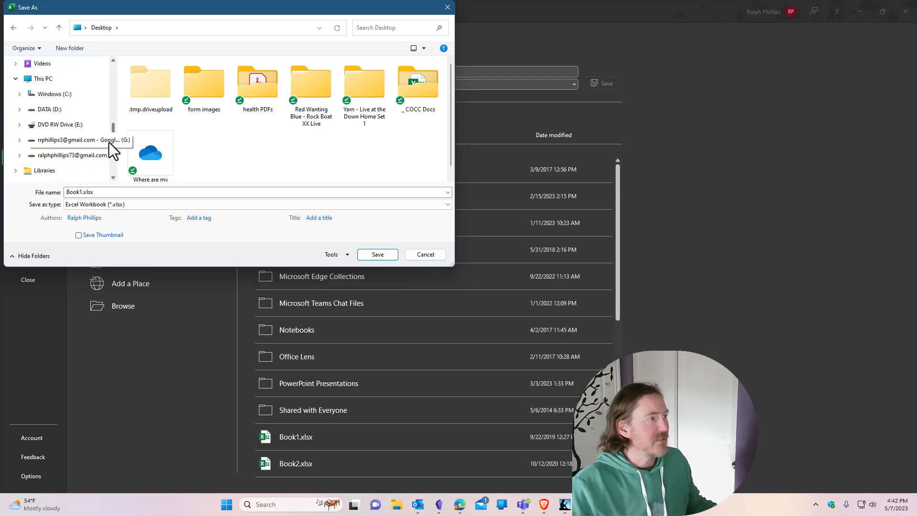
left_click(91, 144)
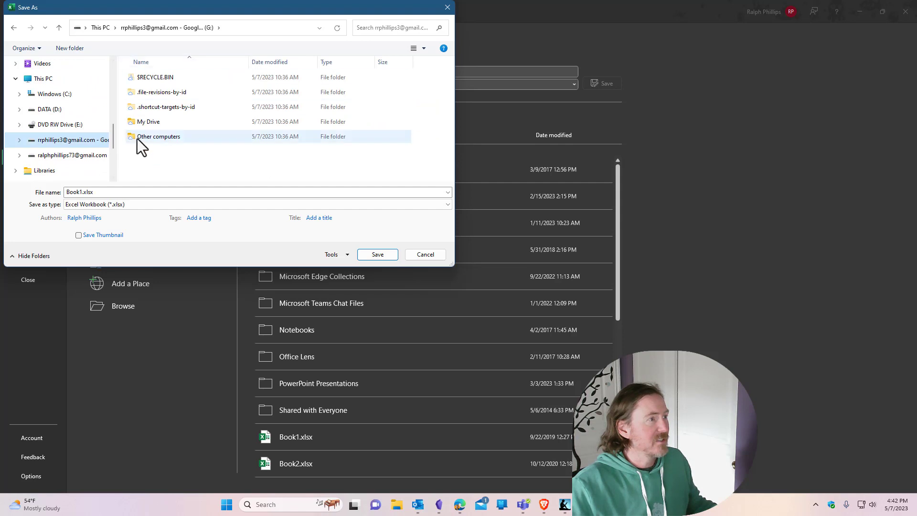
double_click(151, 122)
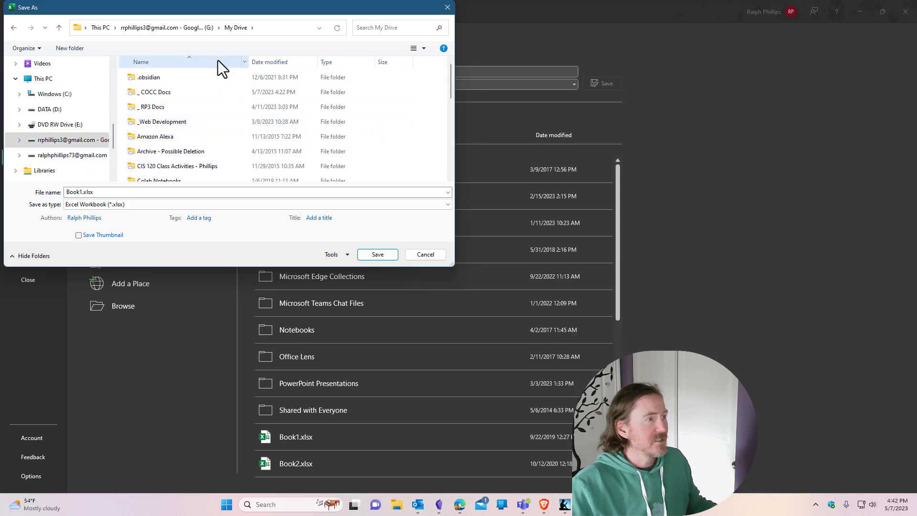
double_click(164, 92)
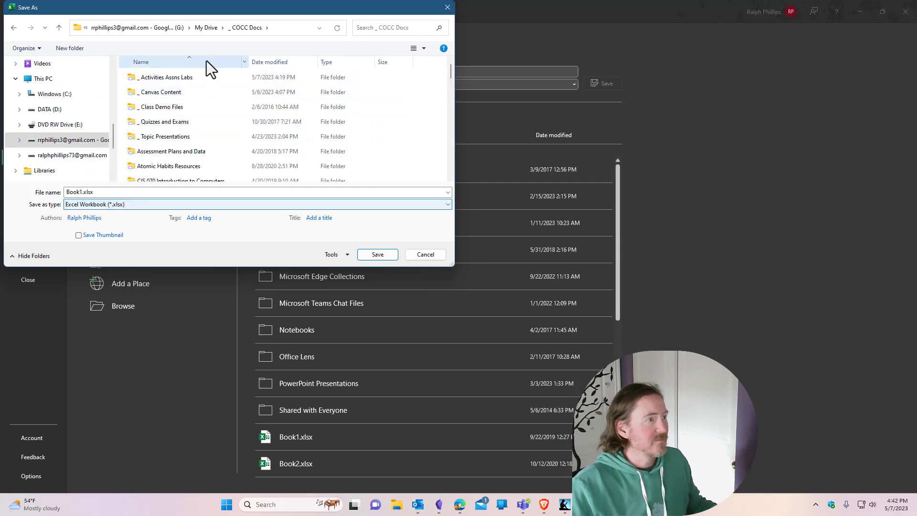
double_click(173, 79)
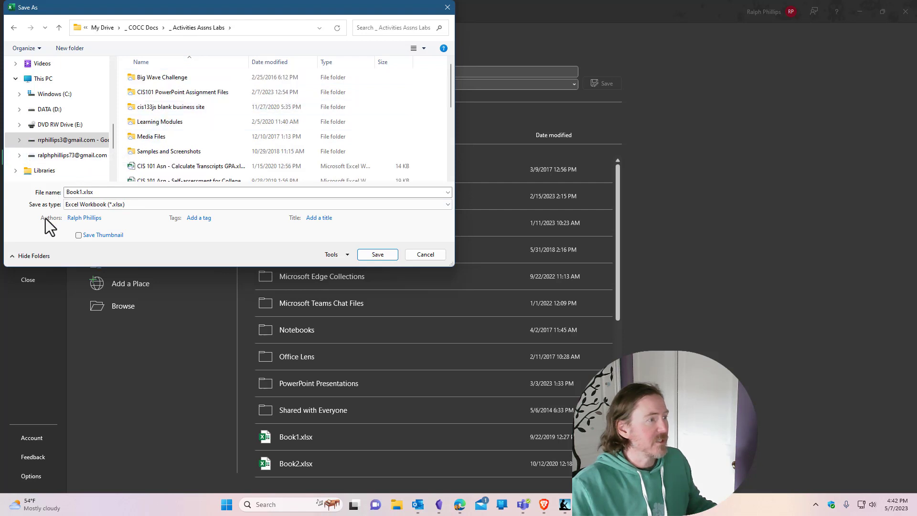
Step: Name the workbook college_student_budget.xlsx and save it in the chosen folder
double_click(76, 192)
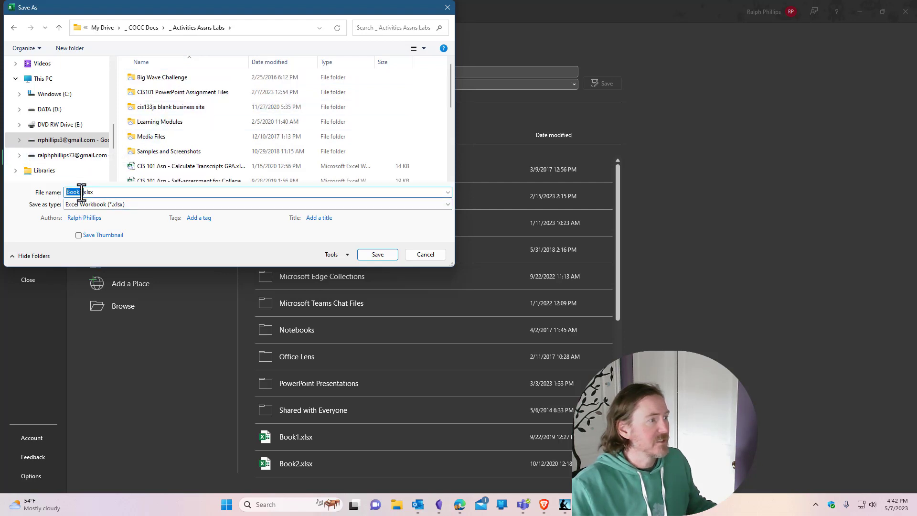
left_click(80, 192)
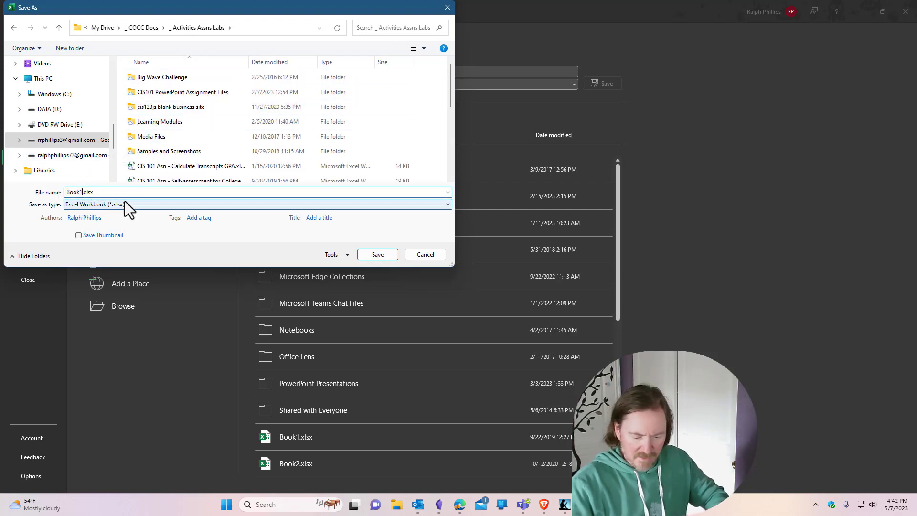
key("BackSpace")
key("BackSpace")
key("BackSpace")
key("BackSpace")
key("BackSpace")
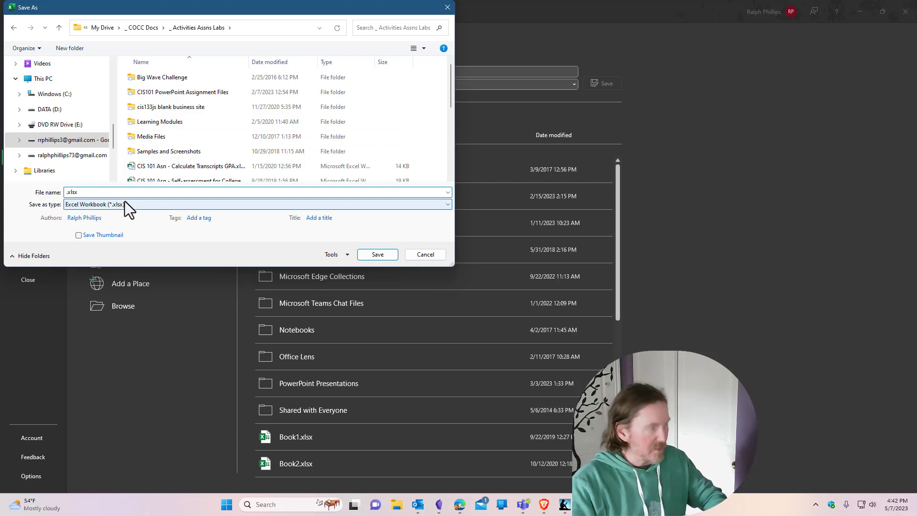
type("college")
type("_student_")
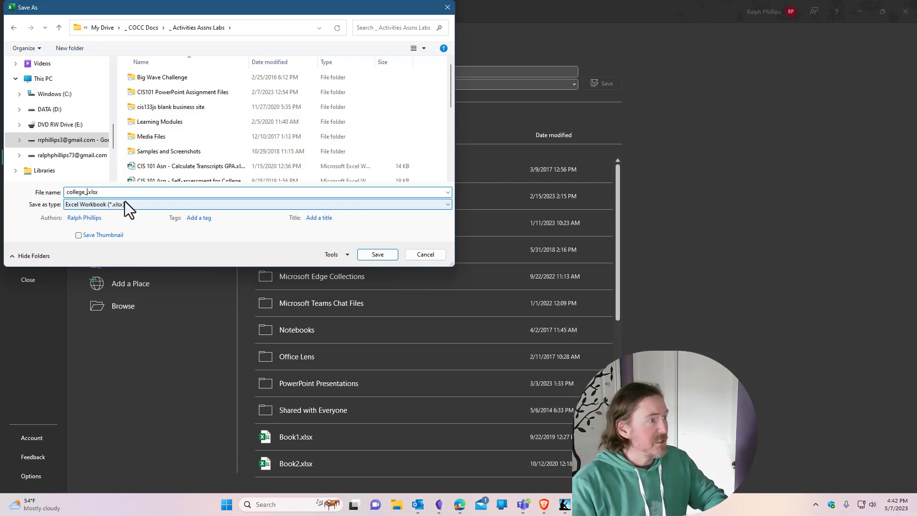
type("budget")
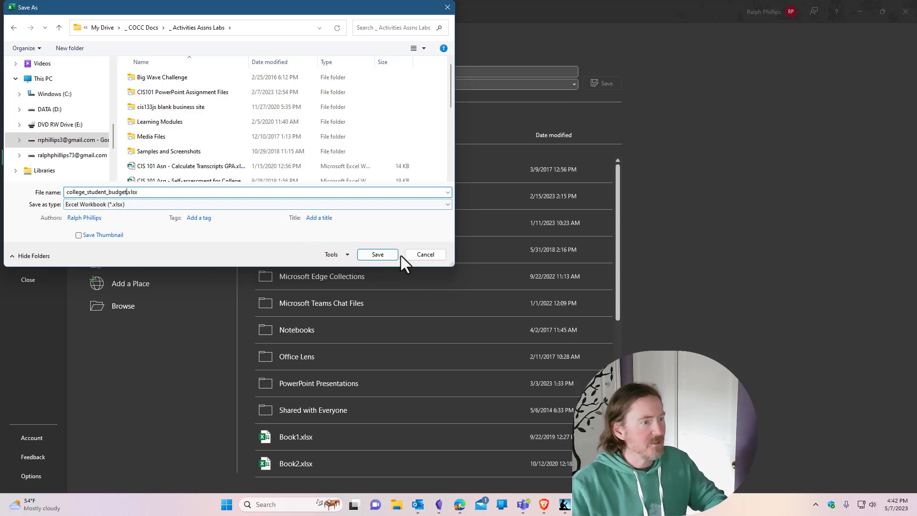
left_click(379, 256)
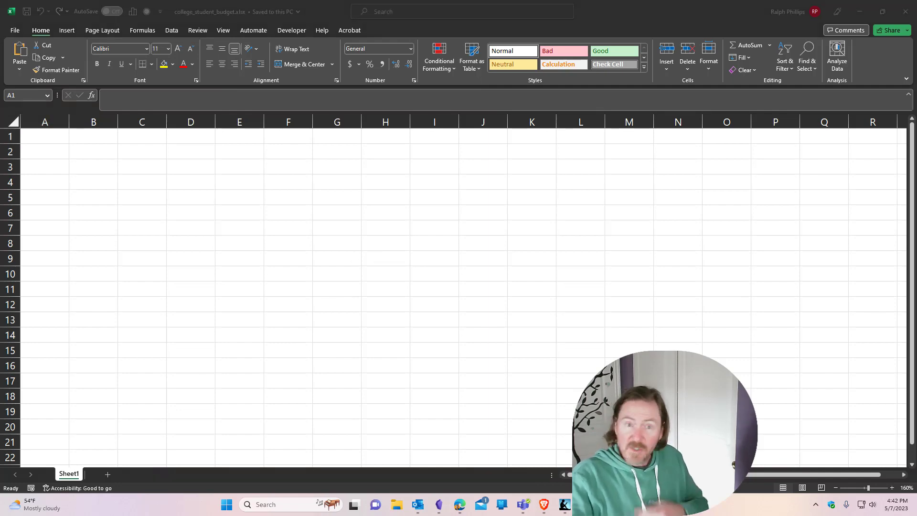
Step: Consult the sample budget image in the Greenshot editor, and enter the title "College Budget Analysis" in cell A1 of the Excel worksheet
left_click_drag(546, 185, 562, 36)
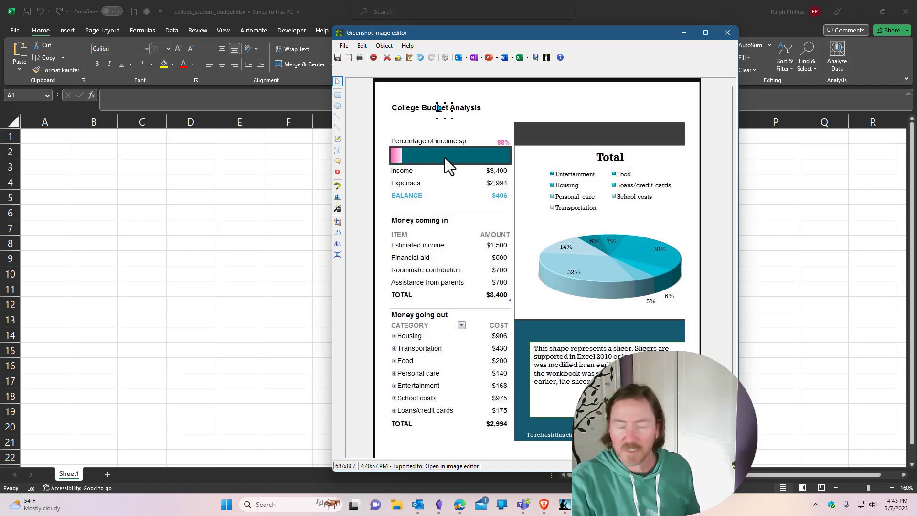
left_click_drag(461, 31, 916, 72)
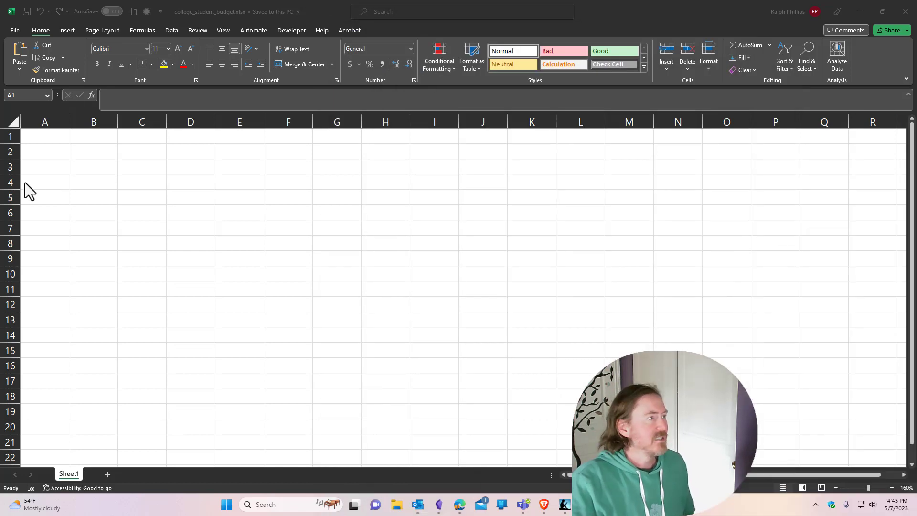
left_click(47, 139)
left_click(74, 183)
left_click(53, 138)
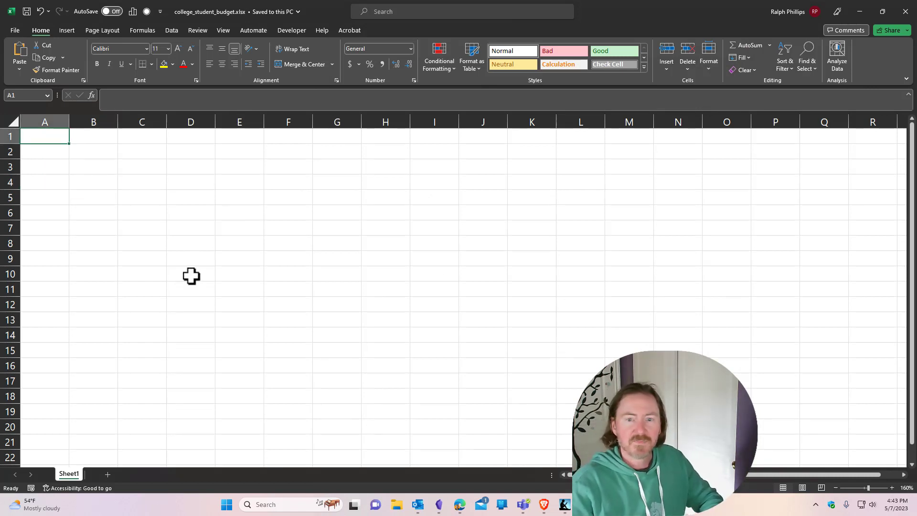
type("College Bu")
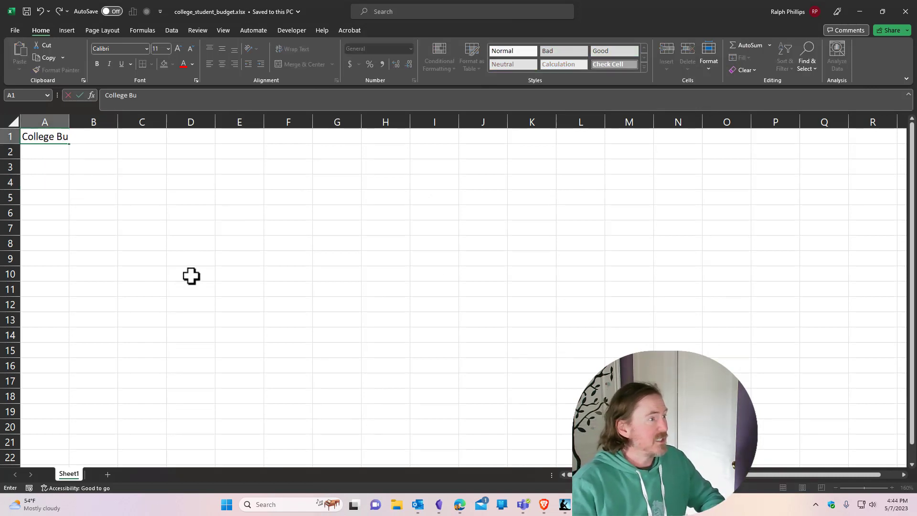
type("dget Analys")
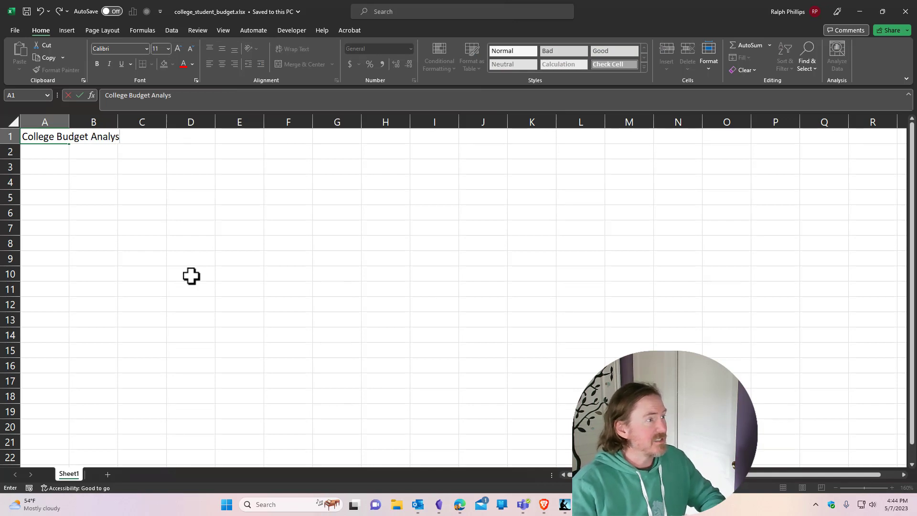
type("is")
key("Return")
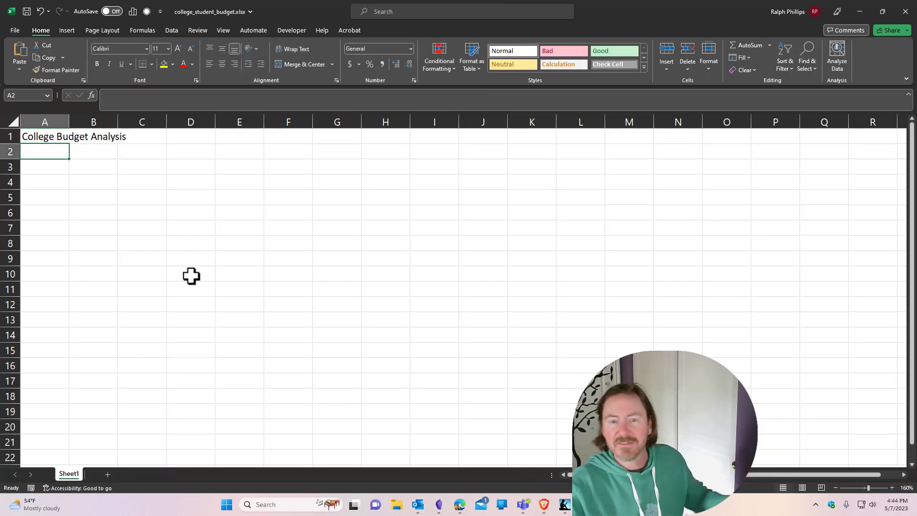
Step: Merge and center the title across cells A1 to F1
left_click(196, 228)
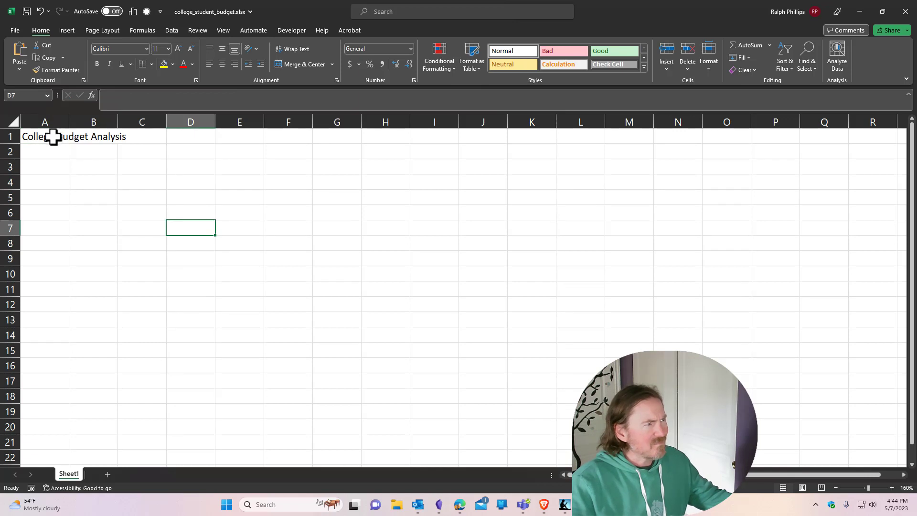
left_click_drag(53, 137, 252, 132)
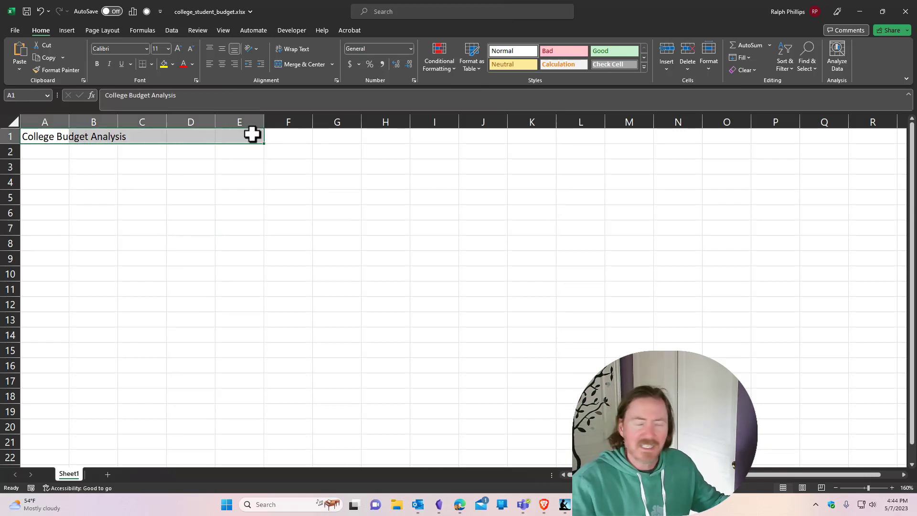
left_click(210, 184)
left_click_drag(45, 137, 293, 135)
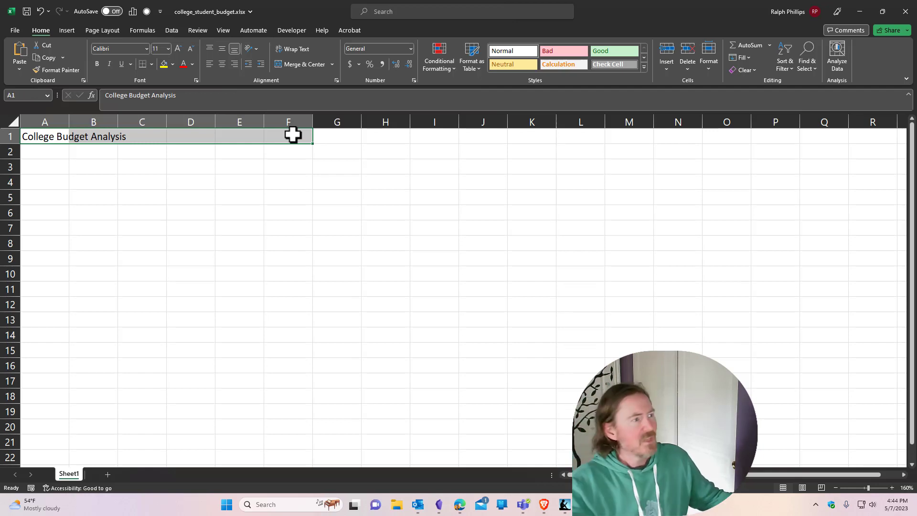
left_click(305, 64)
left_click(170, 168)
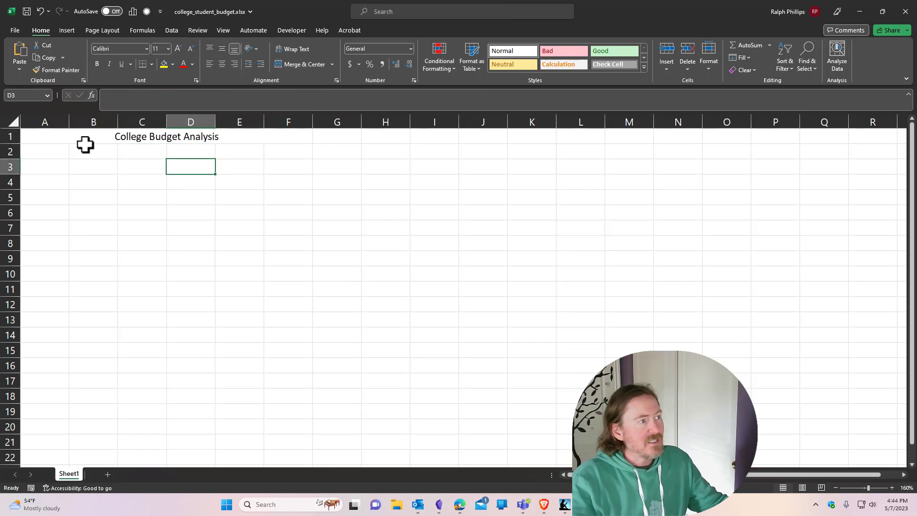
Step: Increase the merged title's font size to 16 and give it the lightest green theme fill
left_click(63, 139)
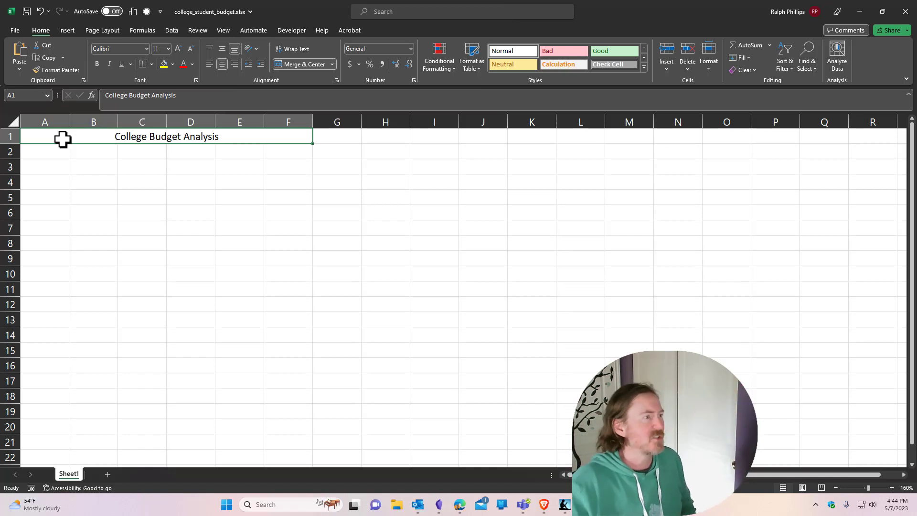
left_click(178, 48)
left_click(178, 48)
left_click(178, 48)
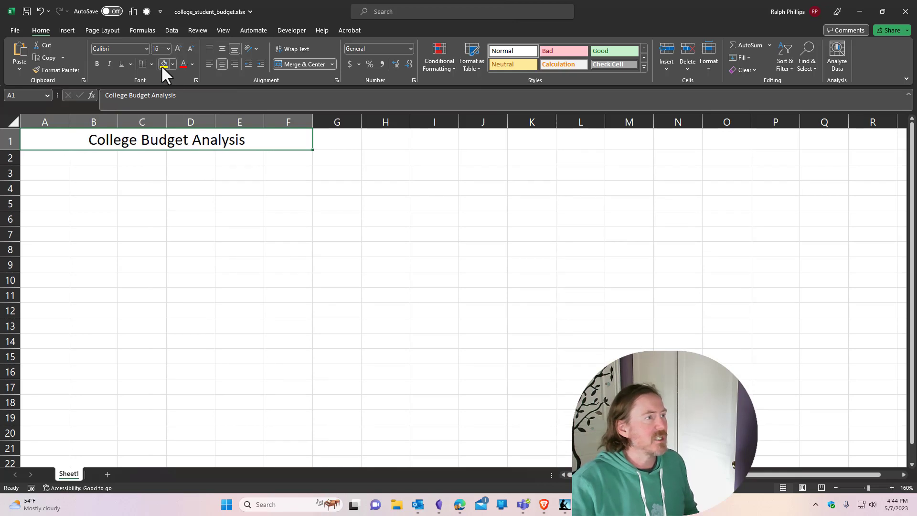
left_click(171, 63)
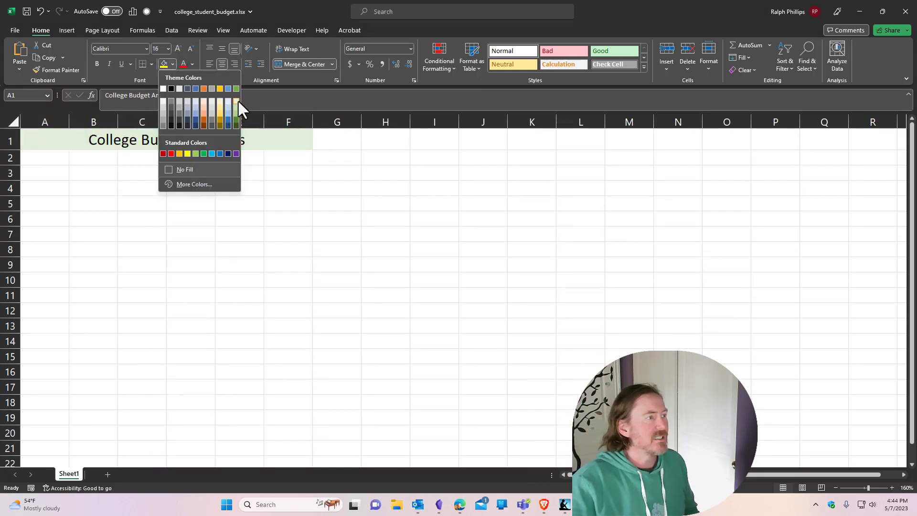
left_click(237, 100)
left_click(133, 204)
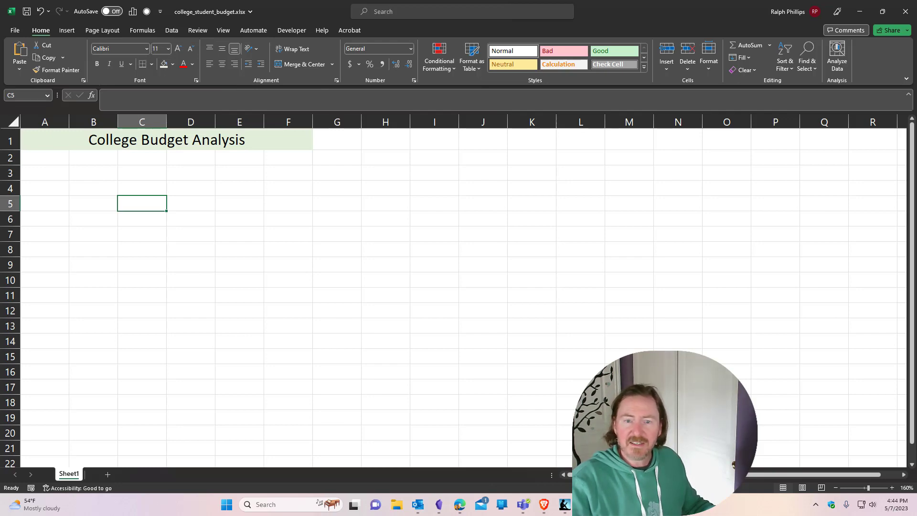
Step: Switch to the Greenshot editor, examine the sample budget's sections and chart, and move the image back off the worksheet
key("alt+Tab")
left_click_drag(583, 136, 581, 37)
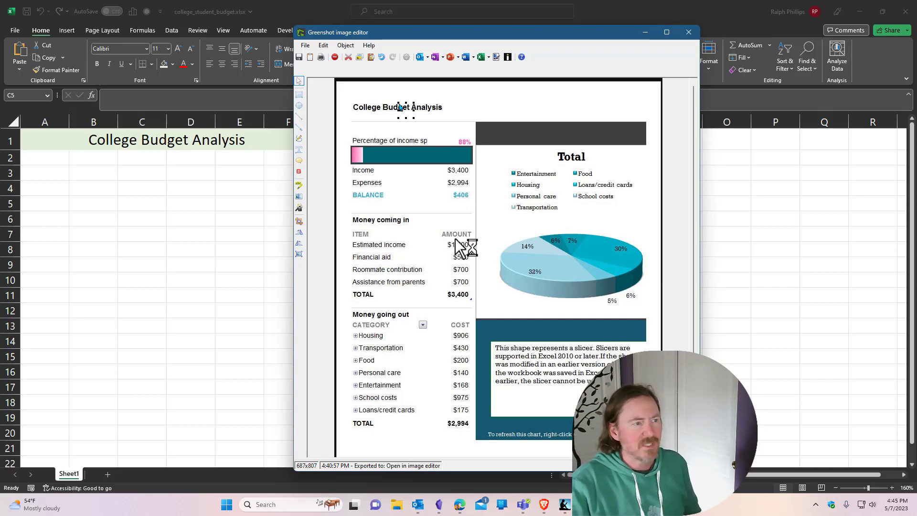
left_click_drag(471, 32, 916, 105)
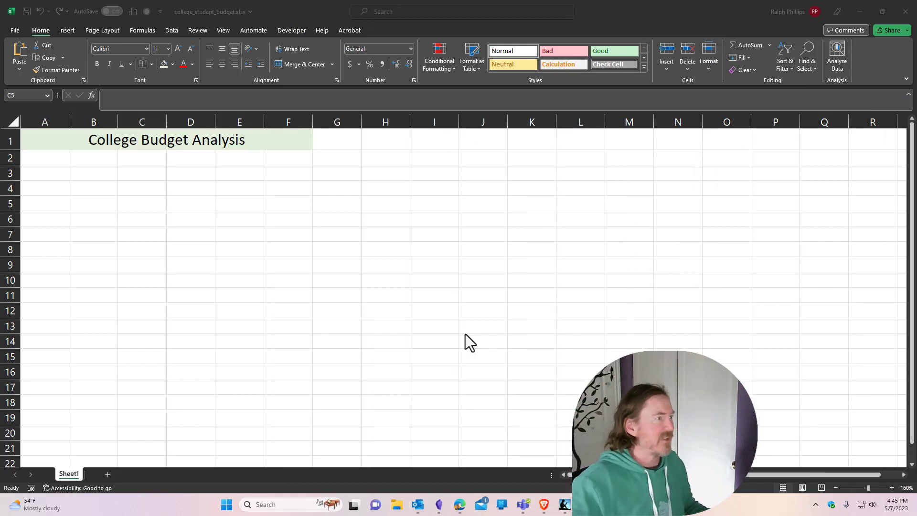
Step: Enter the summary labels "Income", "Expenses" and "Net" in cells A3 to A5
left_click(196, 293)
left_click(58, 176)
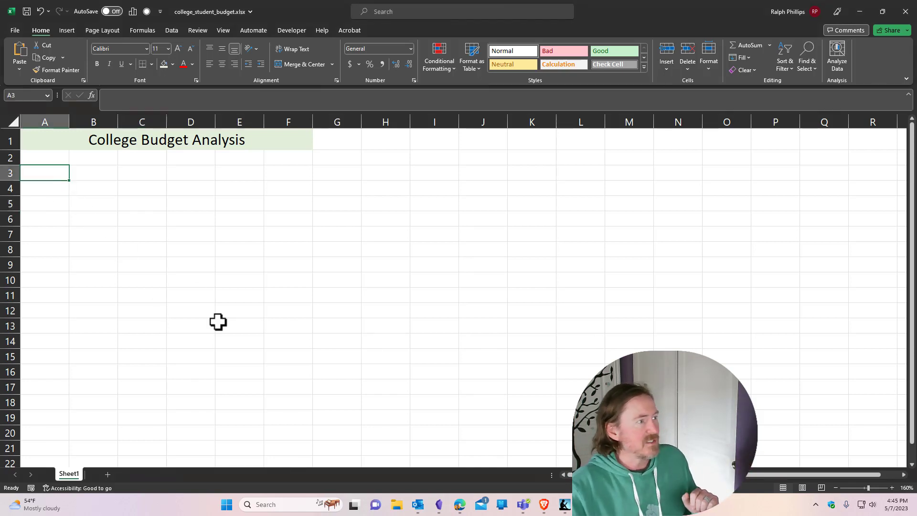
left_click(891, 488)
left_click(891, 488)
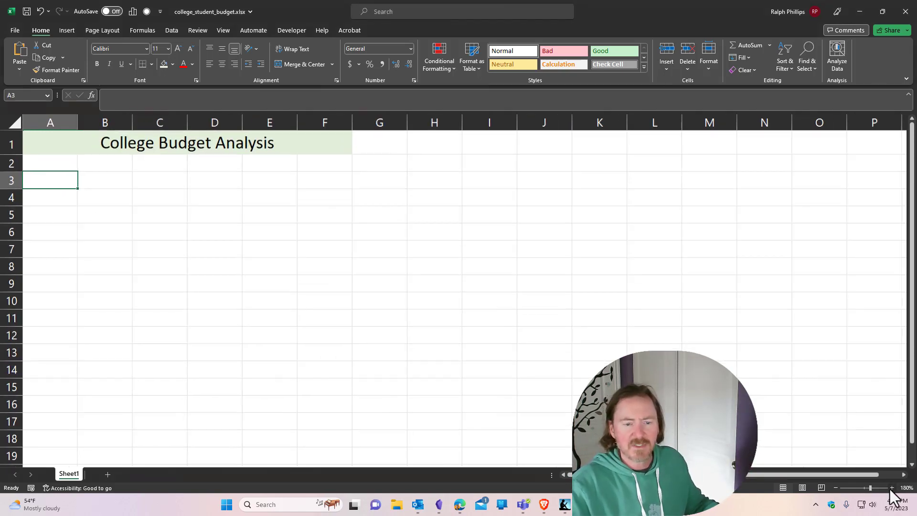
left_click(891, 487)
left_click(891, 487)
left_click(91, 247)
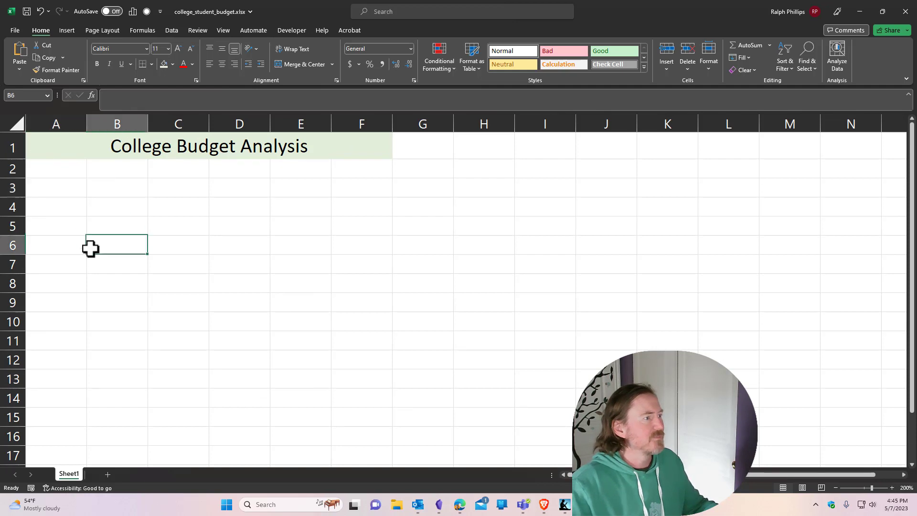
left_click(67, 187)
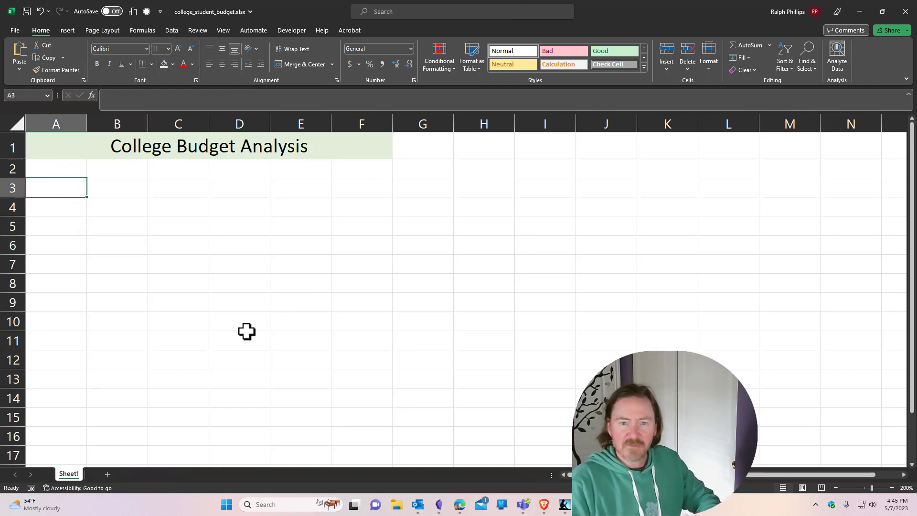
type("Income")
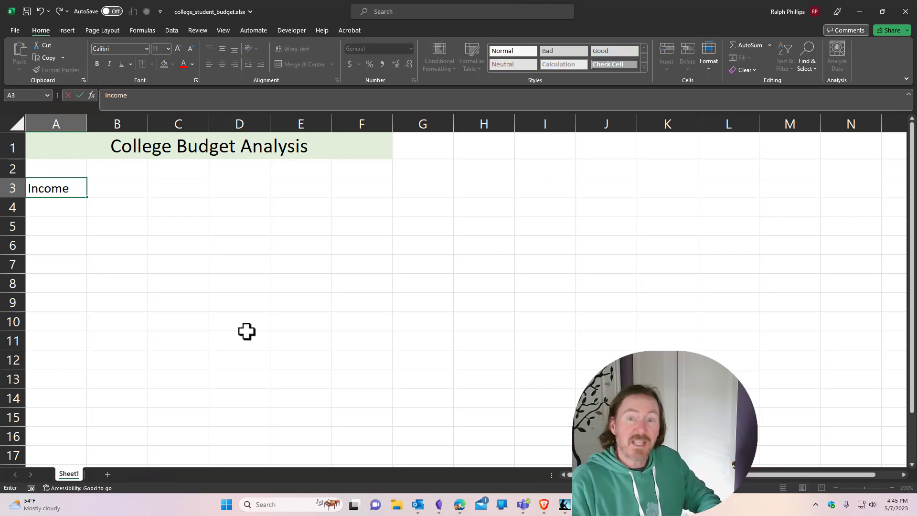
key("Return")
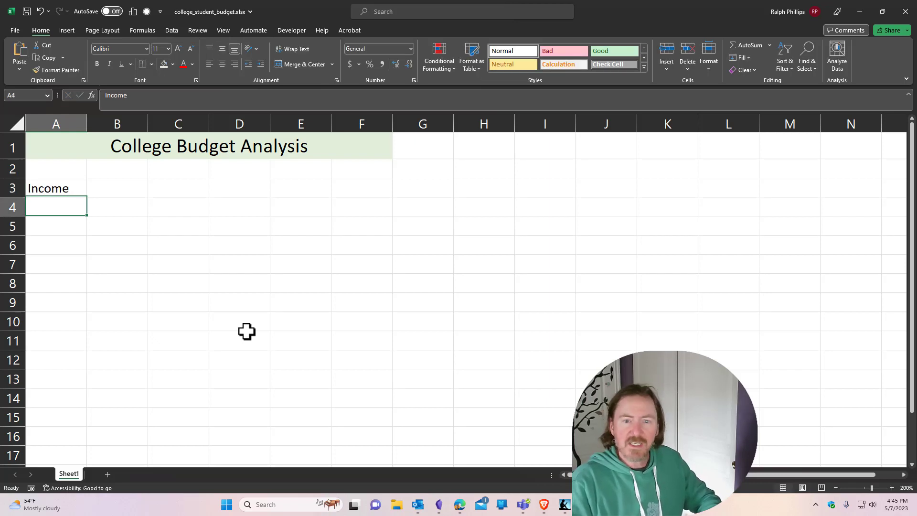
type("Expenses")
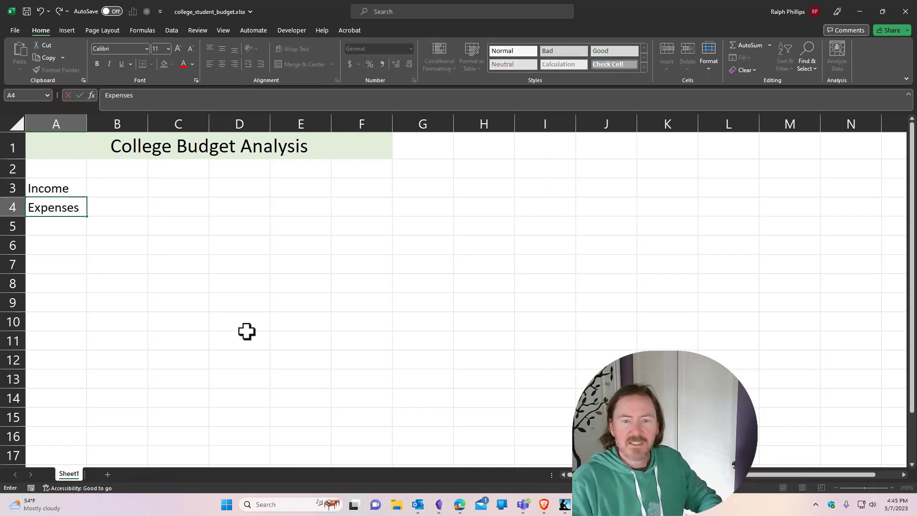
key("Return")
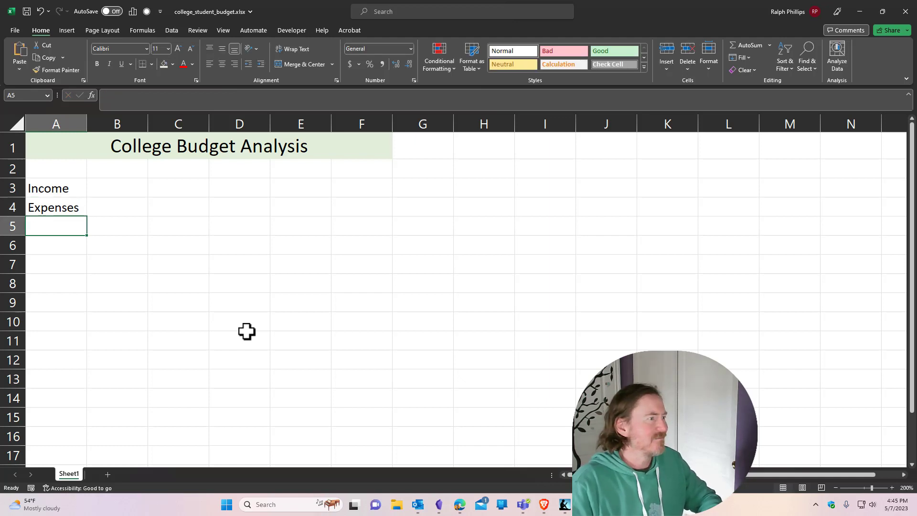
type("Net")
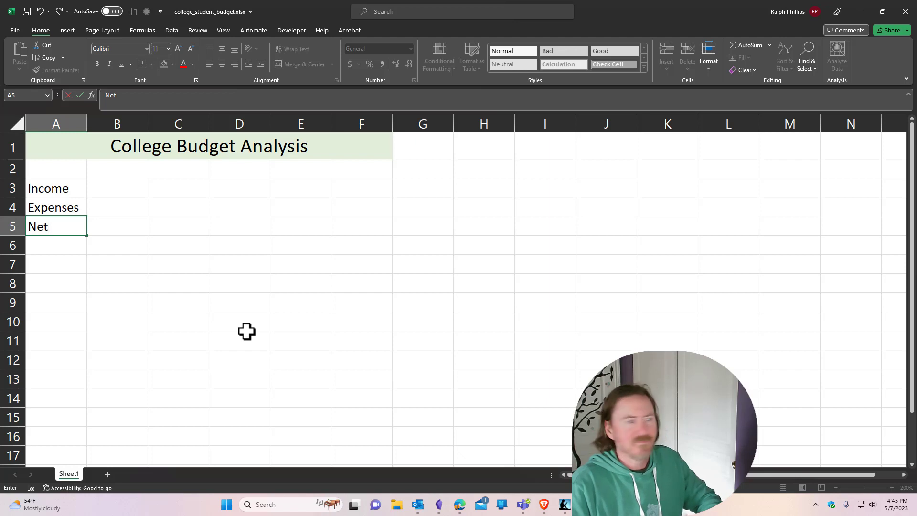
key("Return")
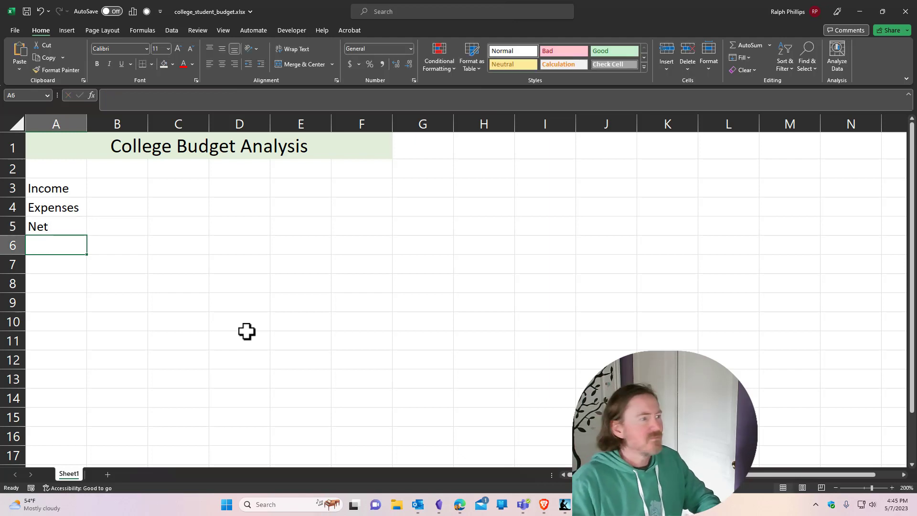
Step: Enter the section heading "Money Coming In" in cell A7, with column headers "Item" in A8 and "Amount" in B8
key("Return")
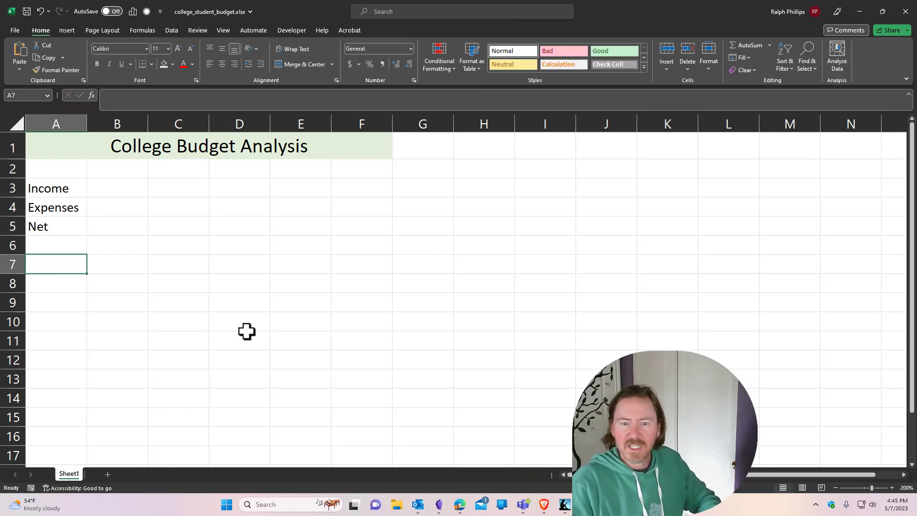
type("Mon")
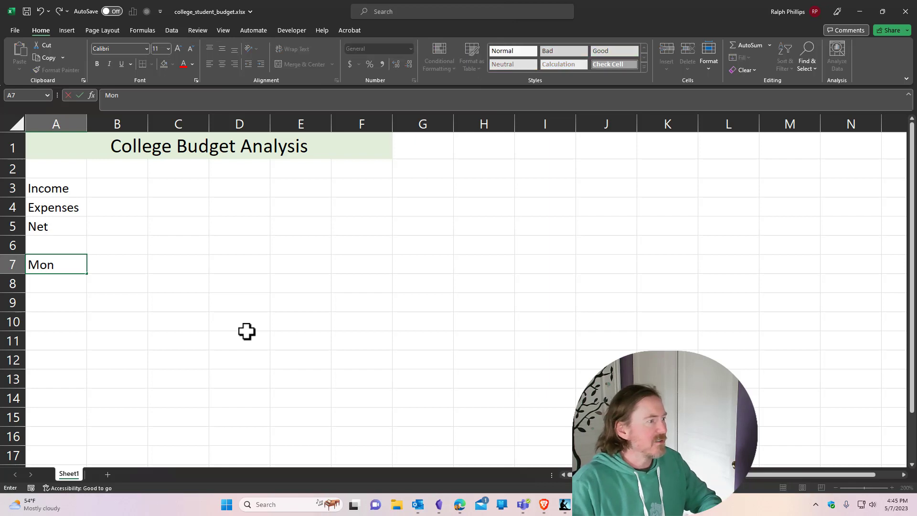
type("ey Coming In")
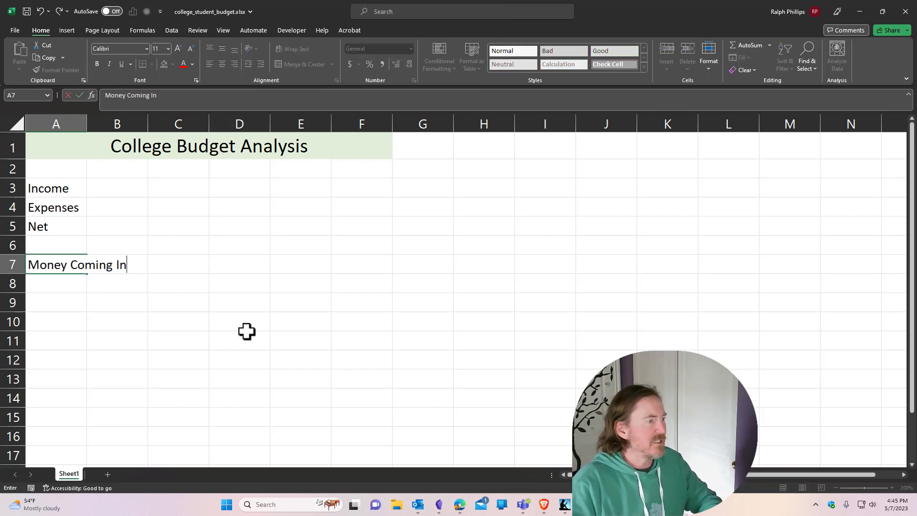
key("Return")
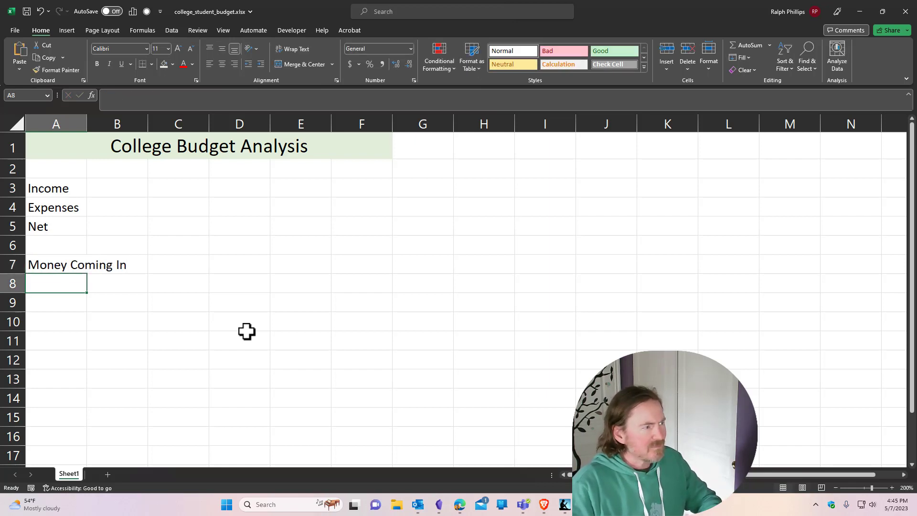
type("Item")
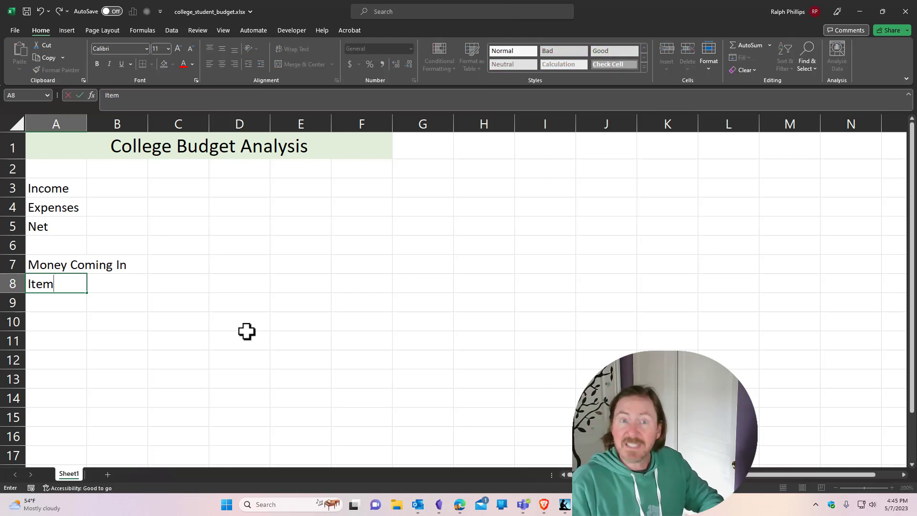
key("Tab")
type("Amount")
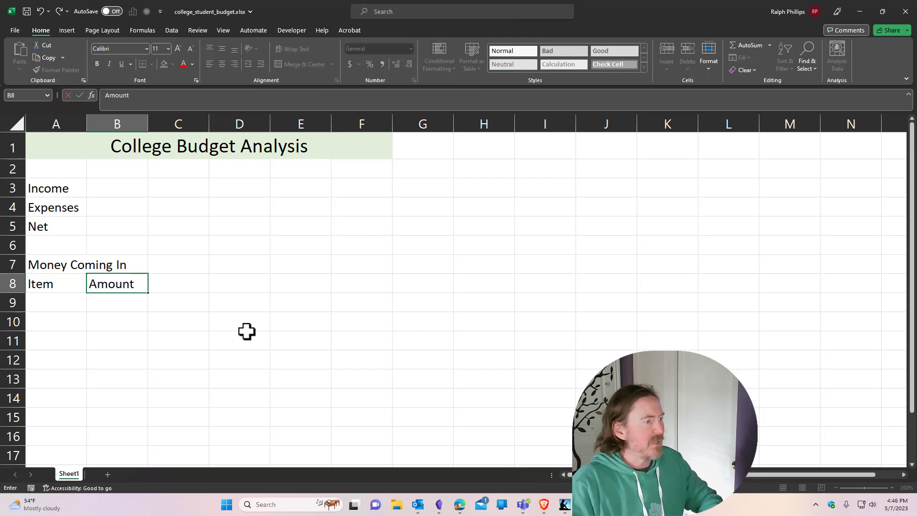
key("Return")
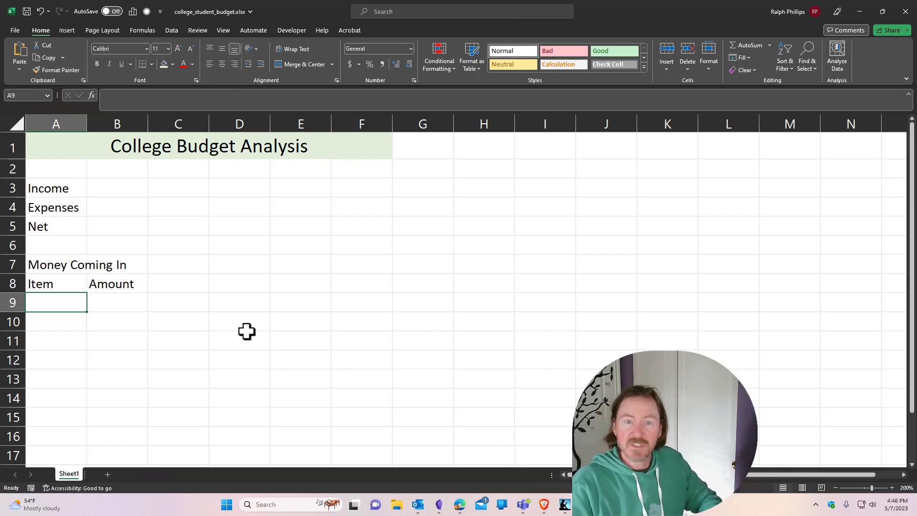
Step: List the income items "Estimated income" in cell A9 and "Financial aid" in cell A10
type("Estimate")
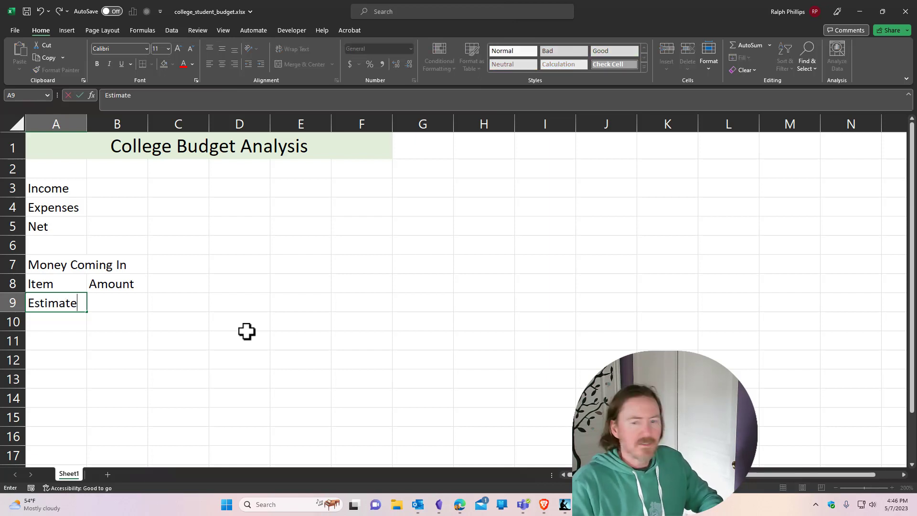
type("d income")
key("Return")
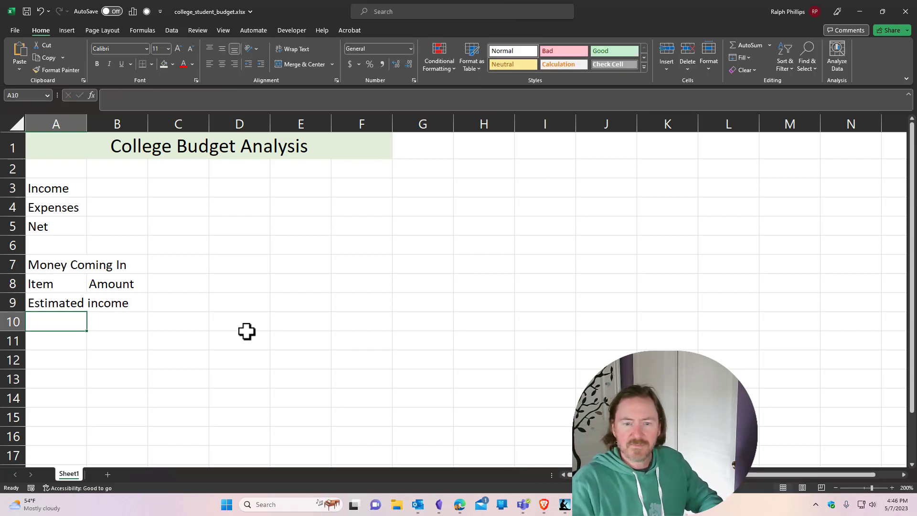
type("Financial")
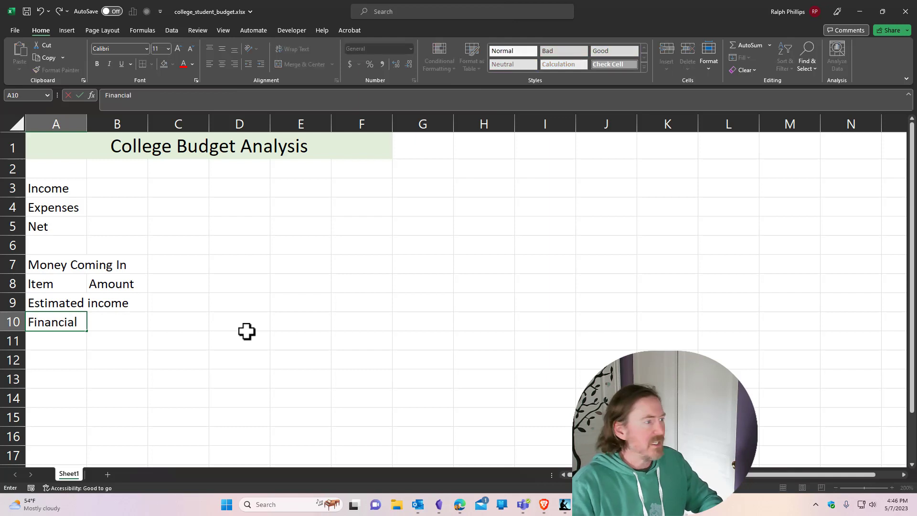
type(" aid")
key("Return")
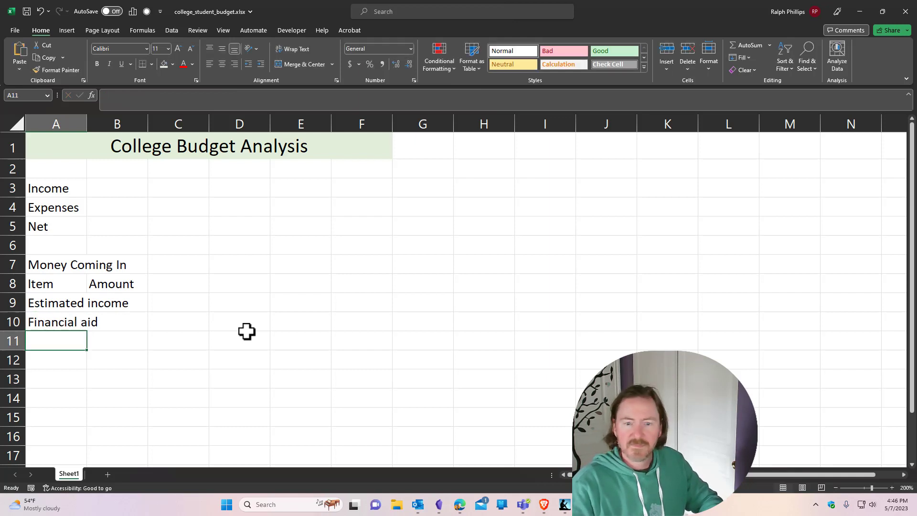
Step: Add the income items "Roommate contribution" in cell A11 and "Assistance from parents" in cell A12
type("Roo")
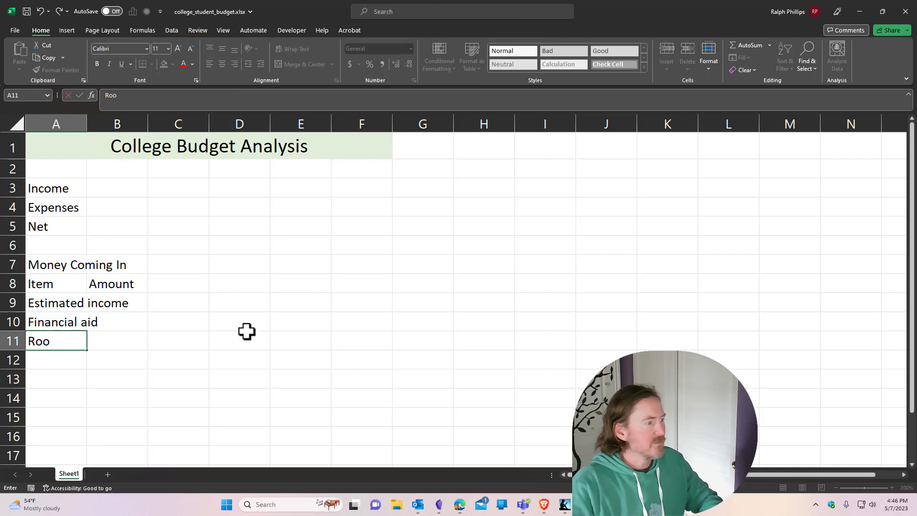
type("mate")
key("BackSpace")
key("BackSpace")
key("BackSpace")
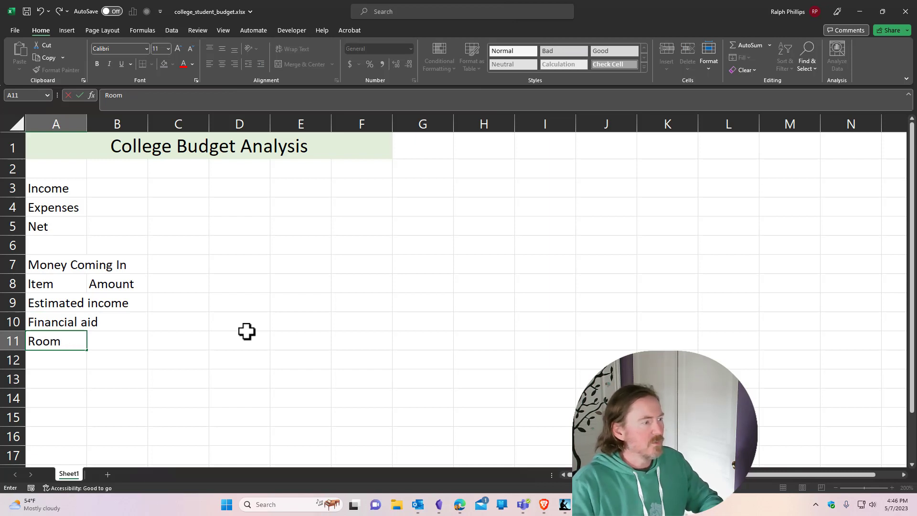
type("mate contributio")
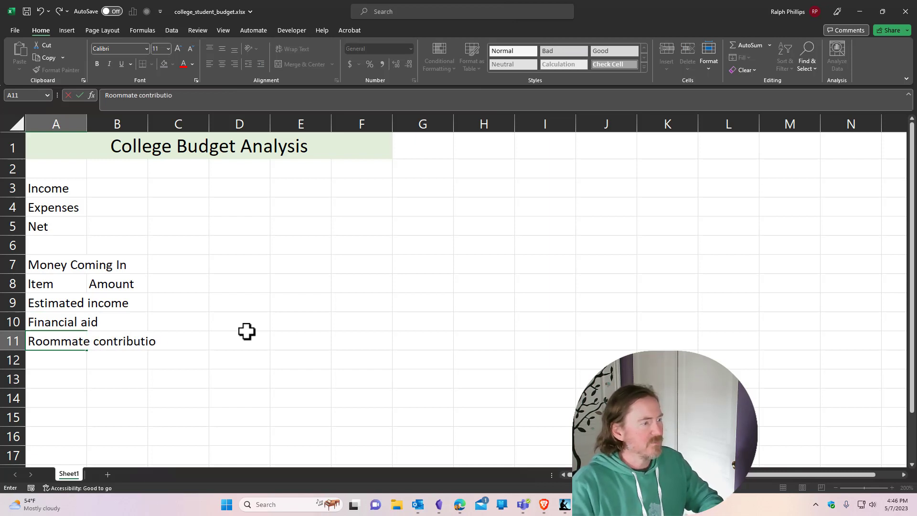
type("n")
key("Return")
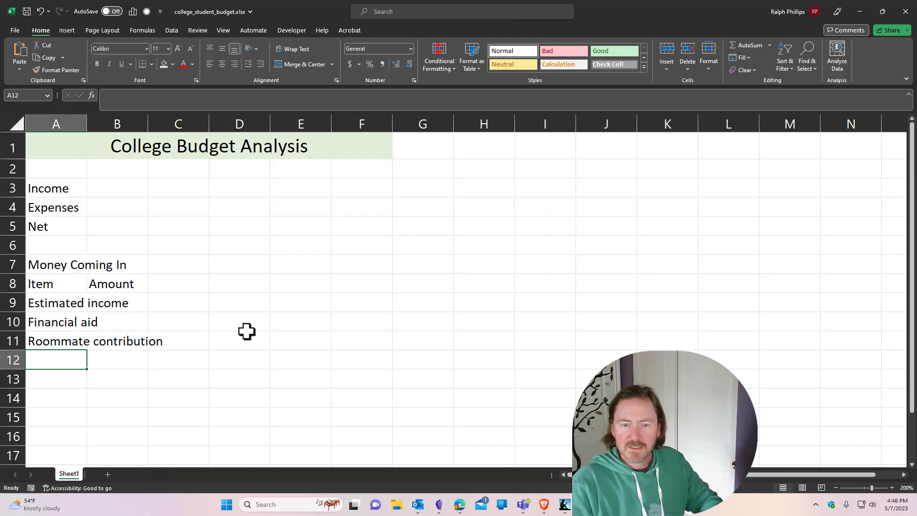
type("Assistan")
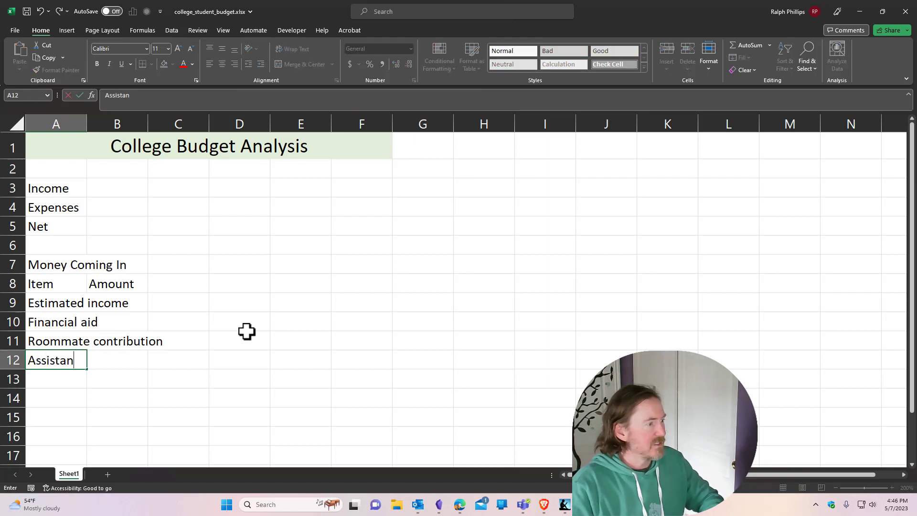
type("ce from parents")
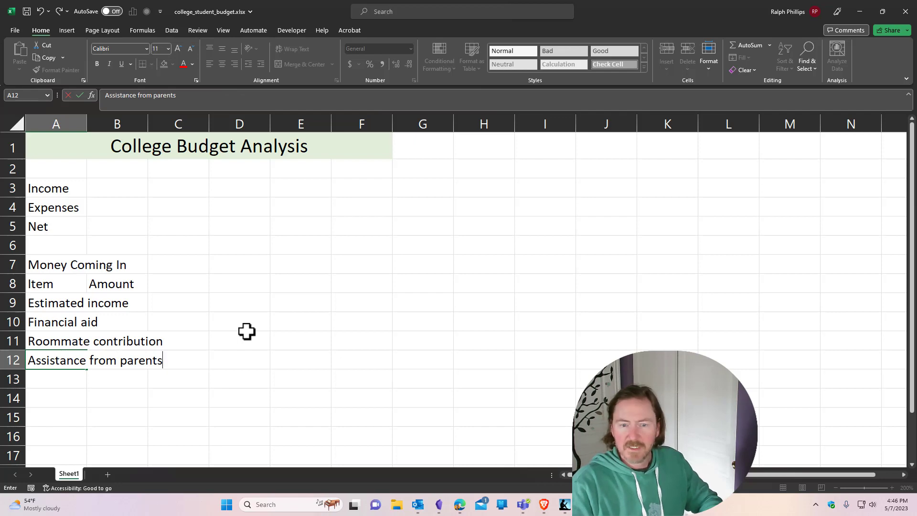
key("Return")
Step: Enter the label "TOTAL" in capitals in cell A13, directly below the income items
type("T")
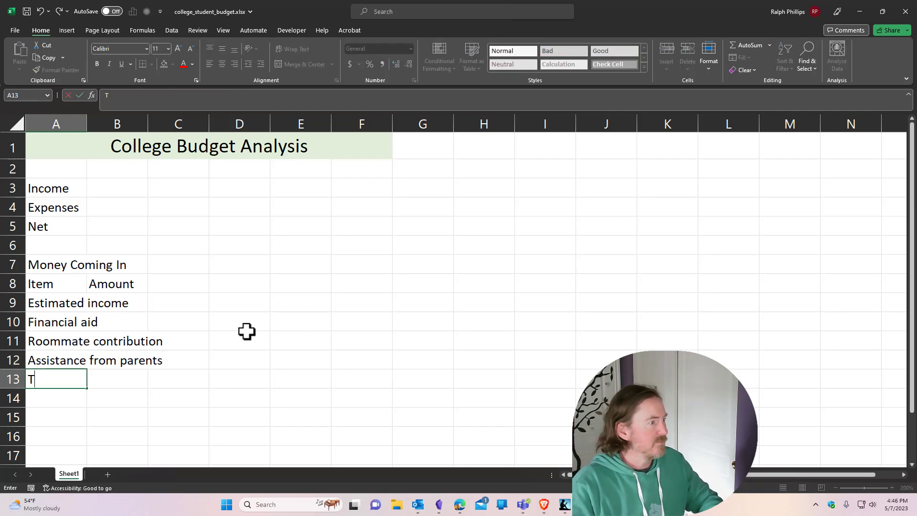
key("BackSpace")
key("Caps_Lock")
type("TOTAL")
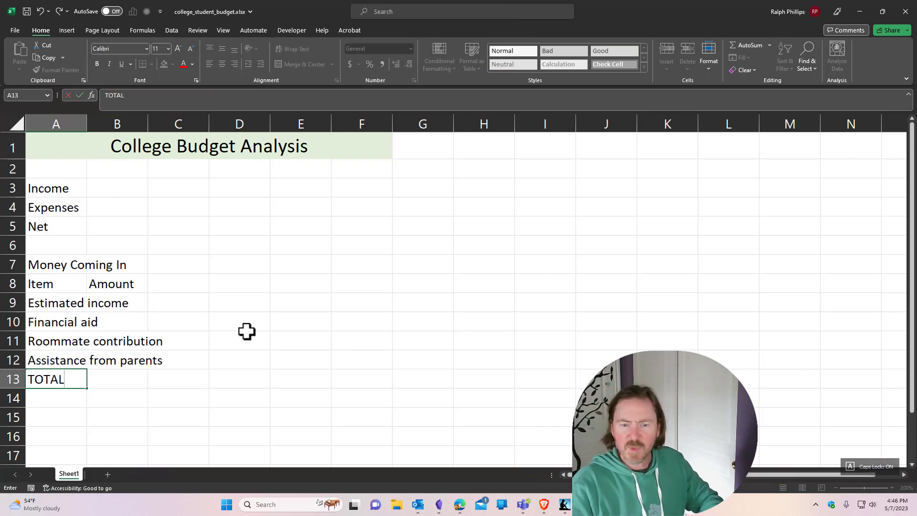
key("Return")
Step: Leave row 14 blank and enter the section heading "Money Going Out" in cell A15
key("Return")
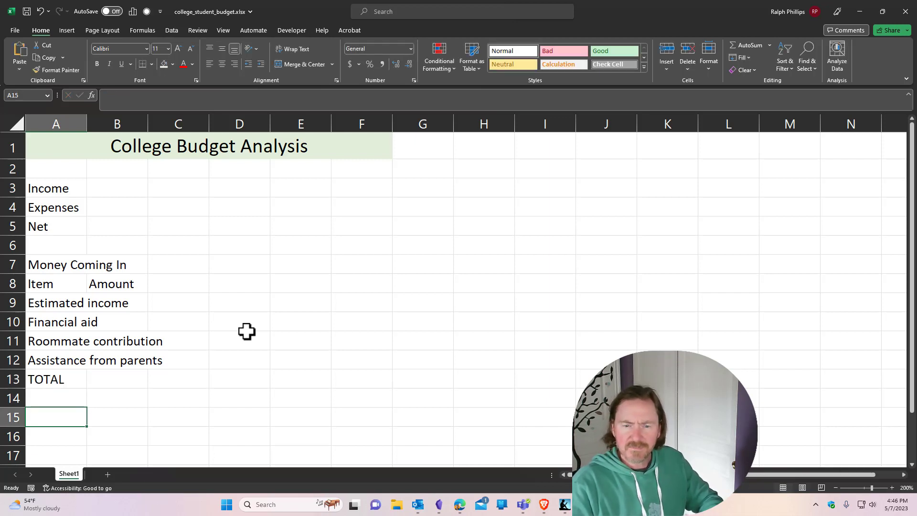
type("mO")
key("BackSpace")
key("BackSpace")
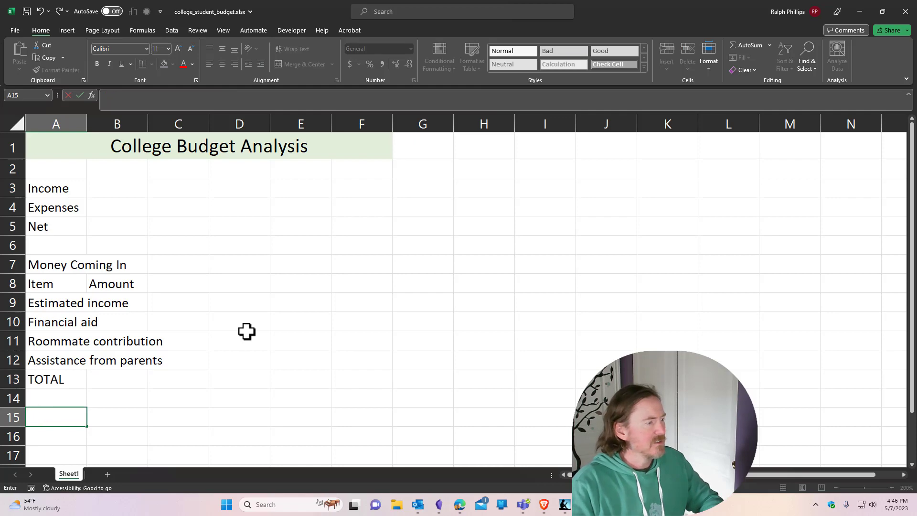
type("mO")
key("BackSpace")
key("Caps_Lock")
key("BackSpace")
type("Mone")
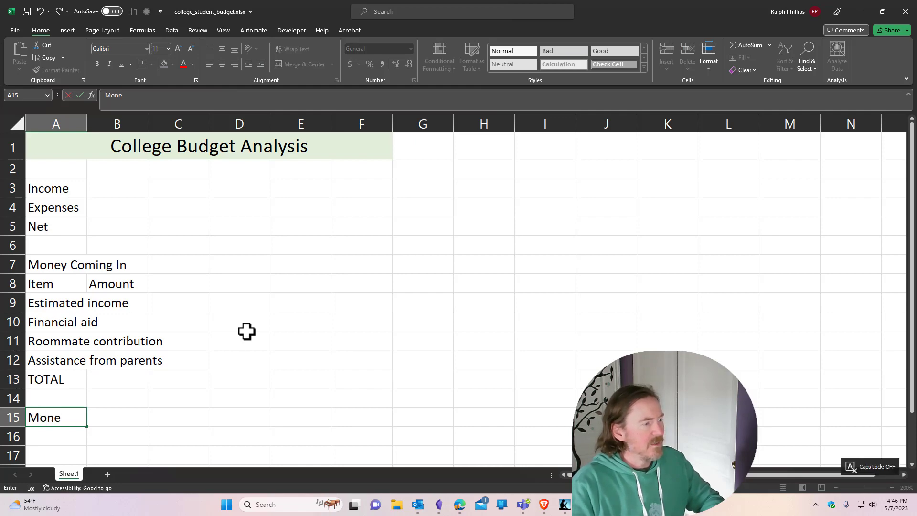
type("y Going Out")
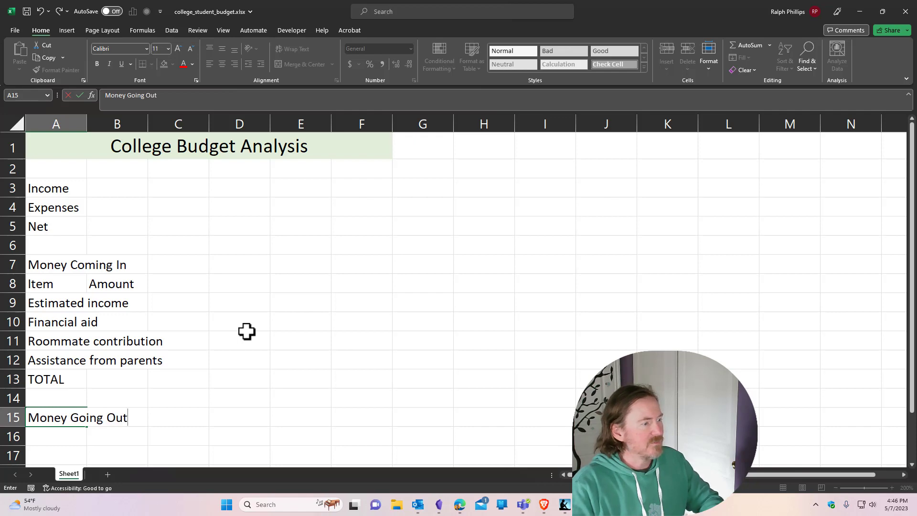
key("Return")
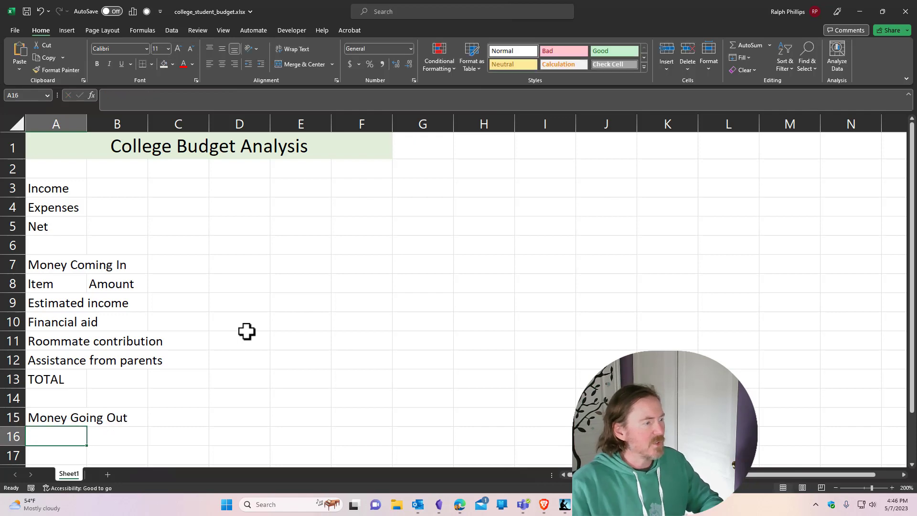
scroll(217, 320, "down", 4)
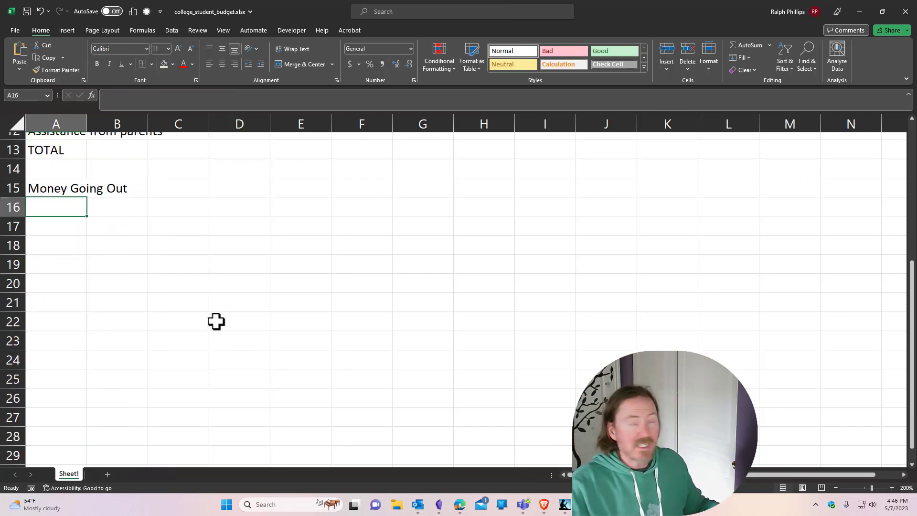
Step: Enter the column headings "Category" in cell A16 and "Cost" in cell B16 under Money Going Out
scroll(216, 321, "up", 1)
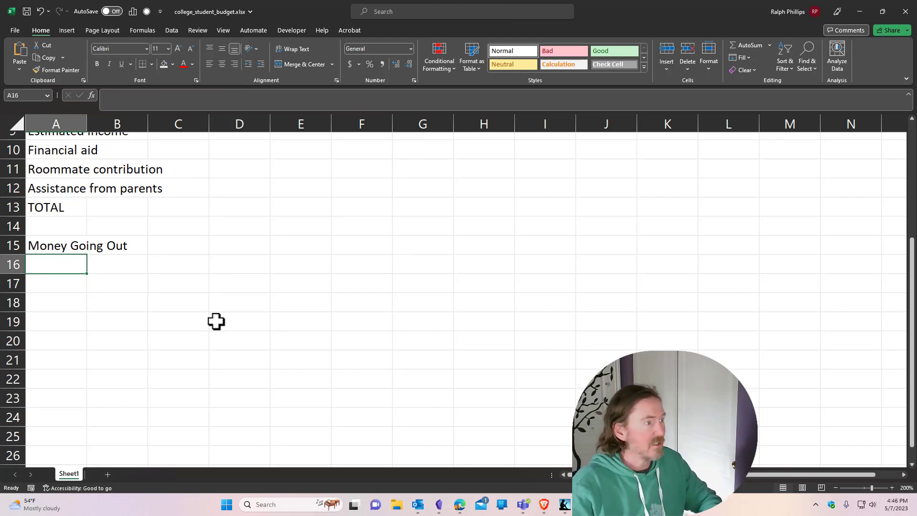
type("Category")
key("Tab")
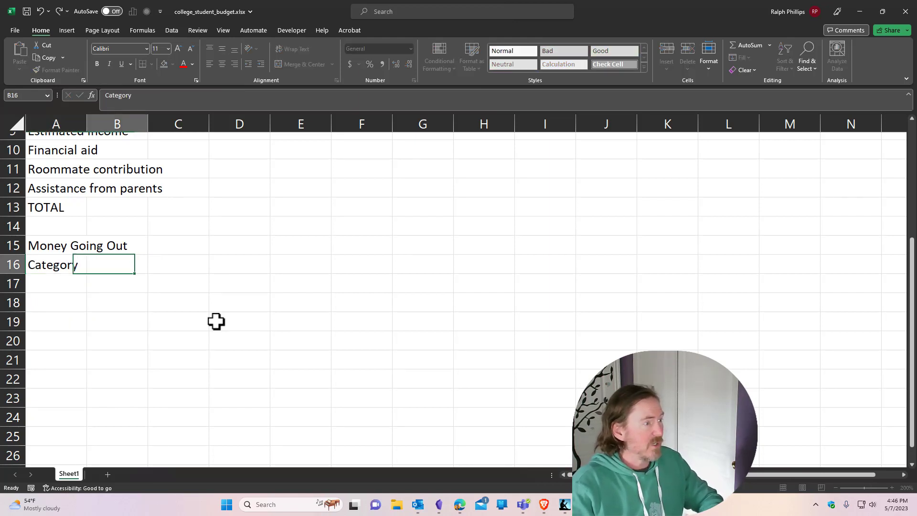
type("Cost")
key("Return")
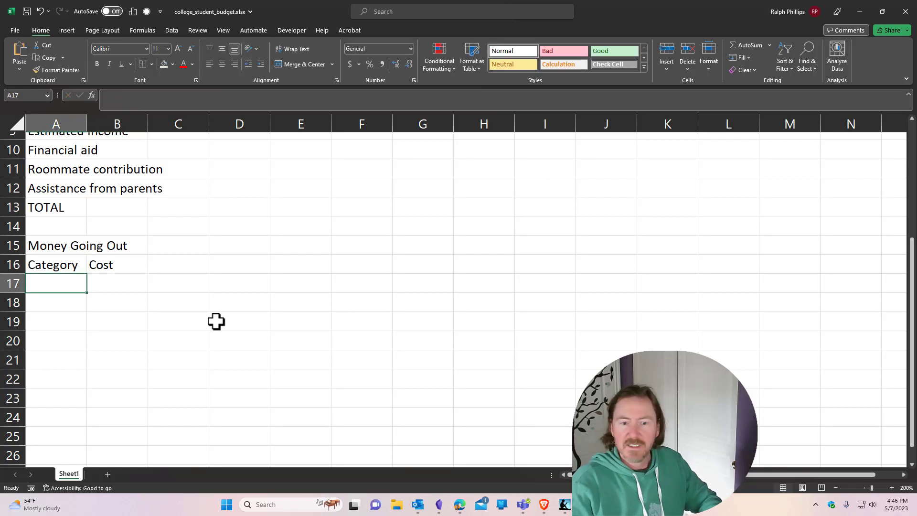
Step: List the expense categories "Housing", "Transportation" and "Food" in cells A17 to A19
type("Housing")
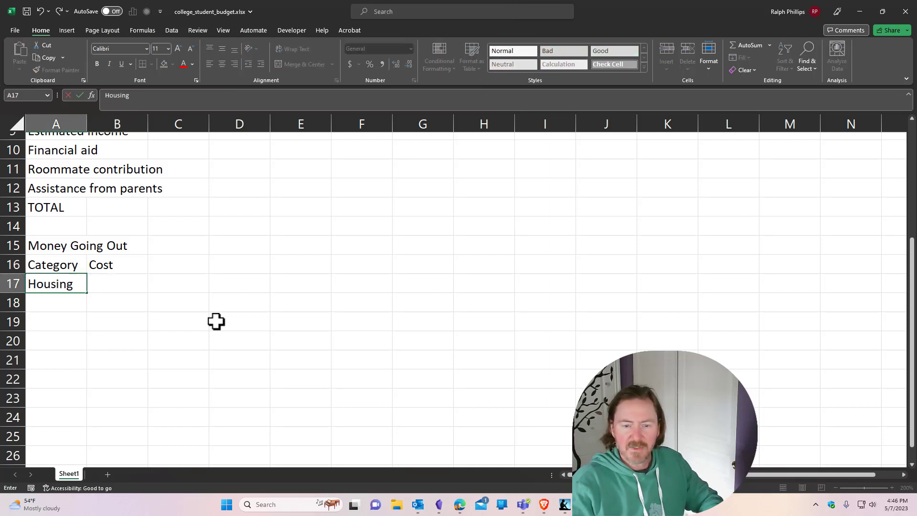
key("Return")
type("Transportation")
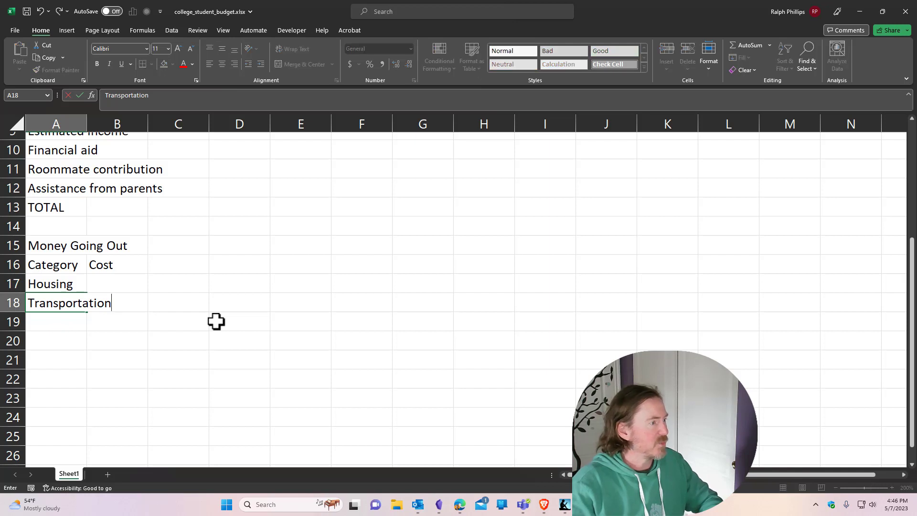
key("Return")
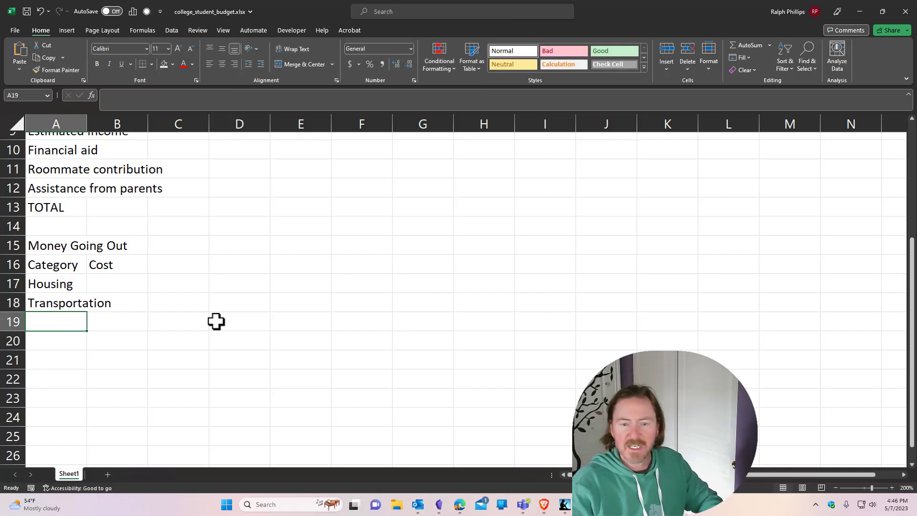
type("Food")
key("Return")
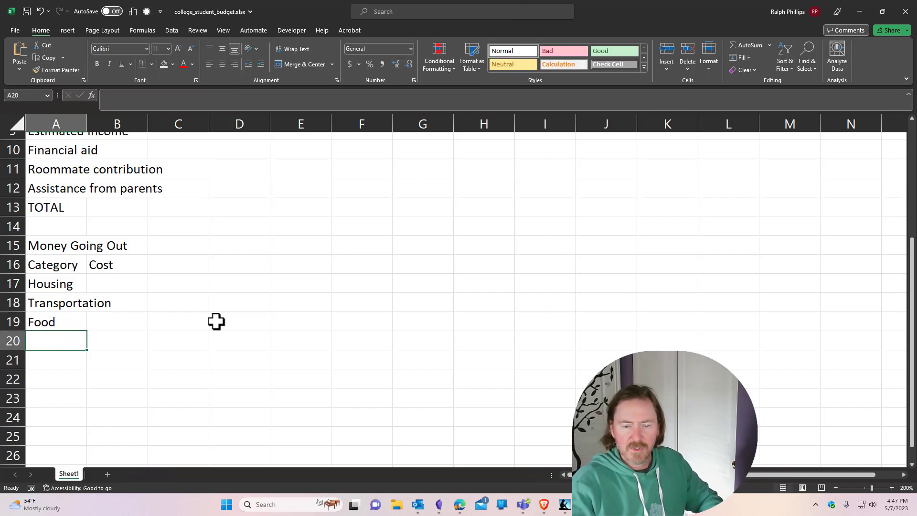
Step: Continue the expense categories with "Personal Care", "Entertainment" and "School costs" in cells A20 to A22
type("Personal Care")
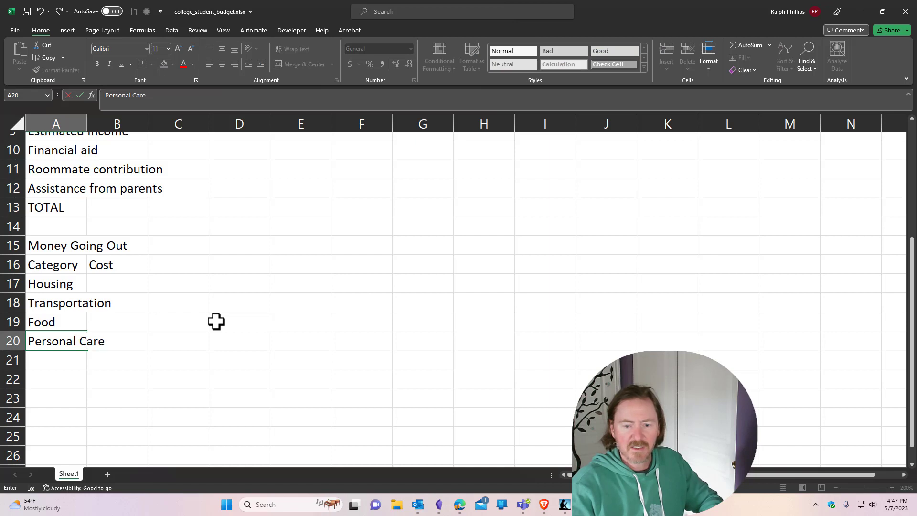
key("Return")
type("Entertainment")
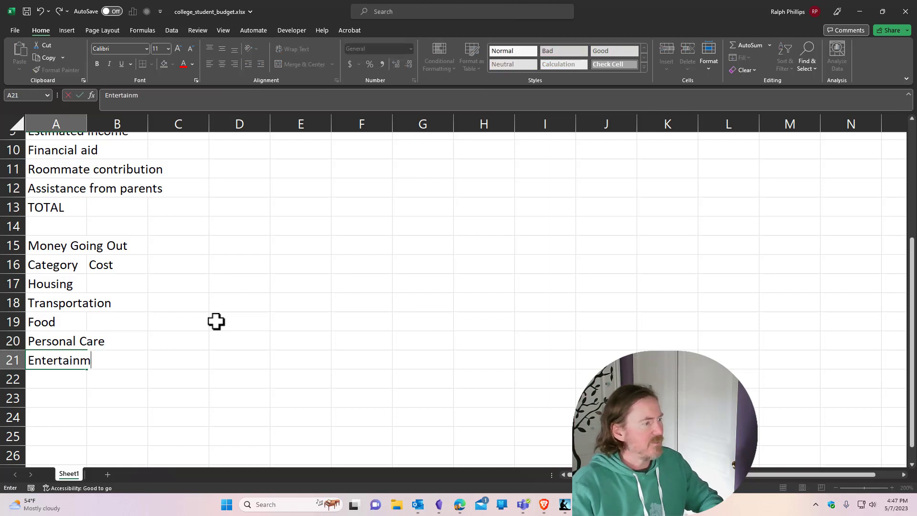
key("Return")
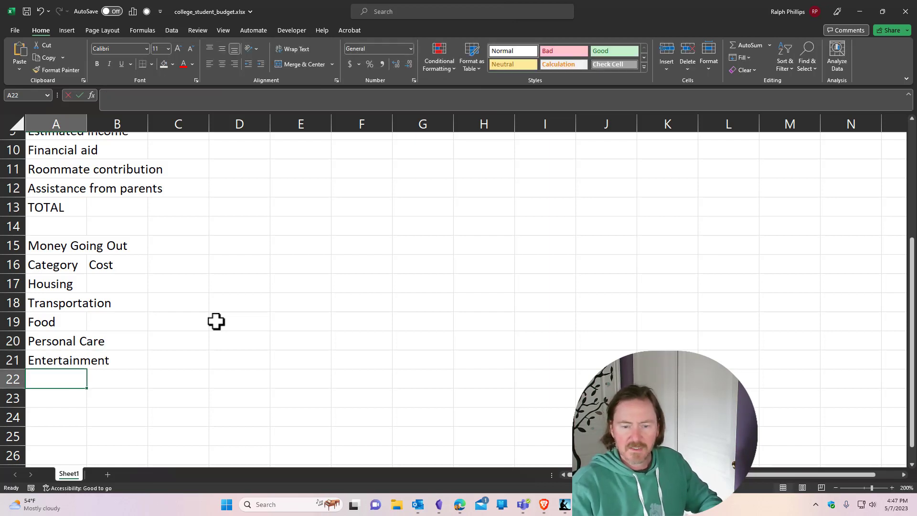
type("School costs")
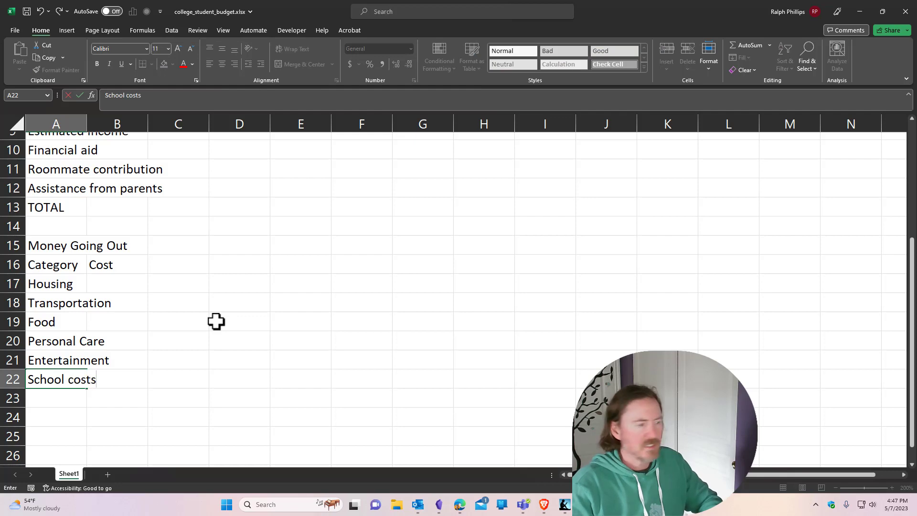
key("Return")
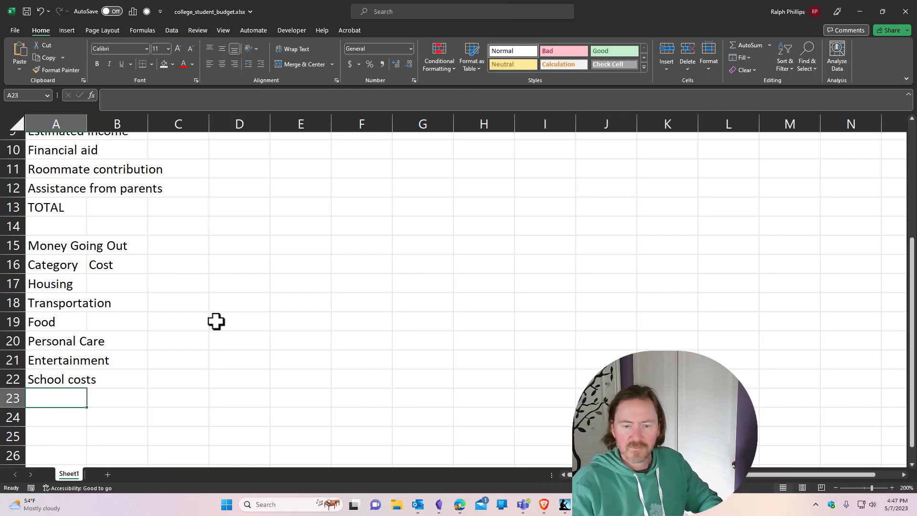
Step: Enter "Debt/Credit cards" as the last expense category in cell A23
type("Loans/")
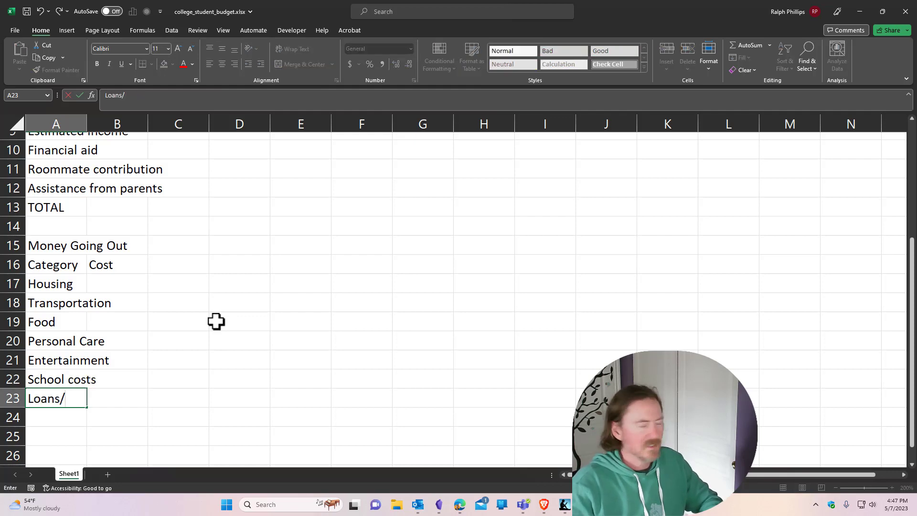
key("BackSpace")
key("BackSpace")
key("BackSpace")
key("BackSpace")
key("BackSpace")
type("D")
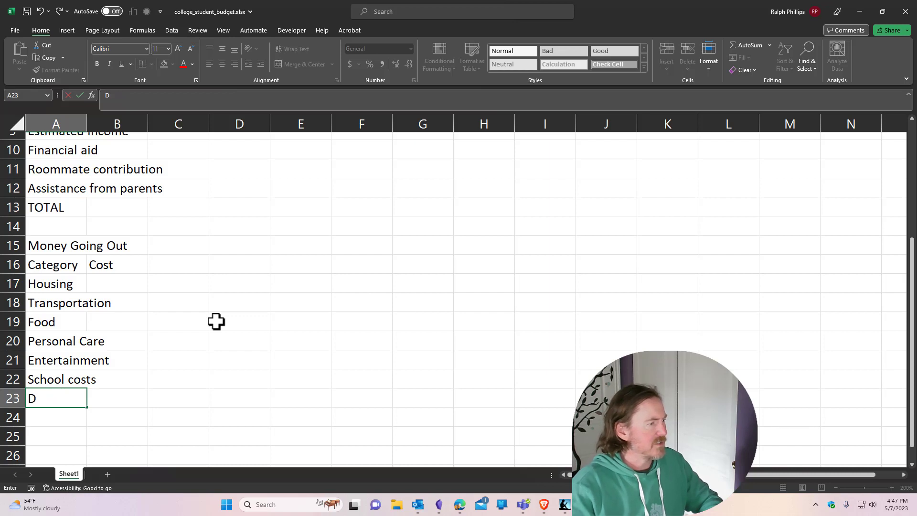
type("ebt/Cr")
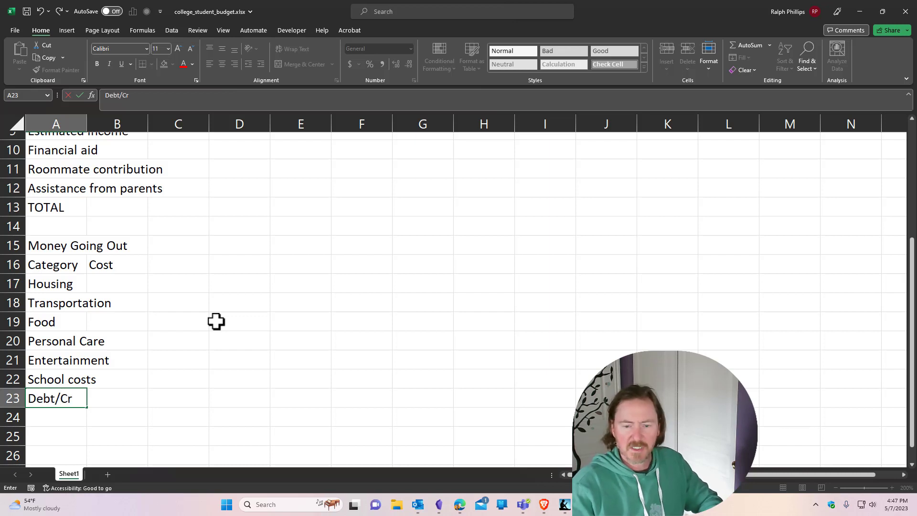
type("edit cards")
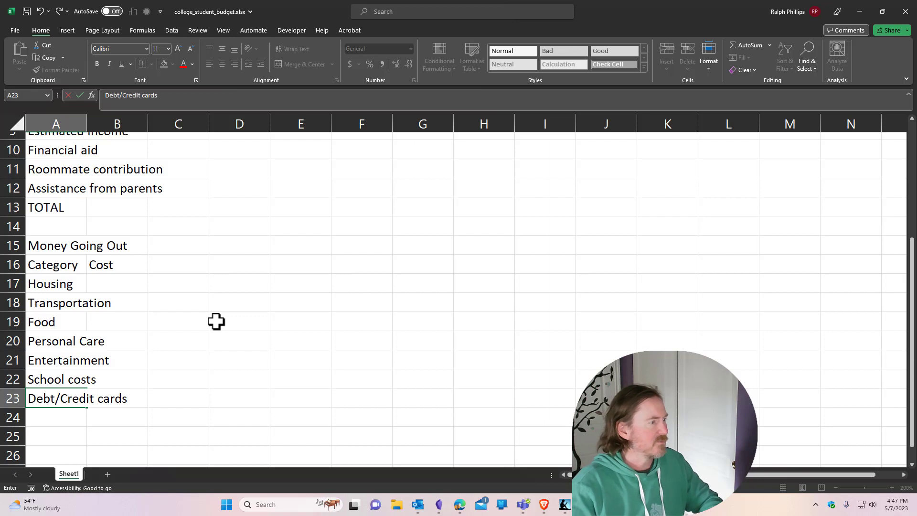
key("Return")
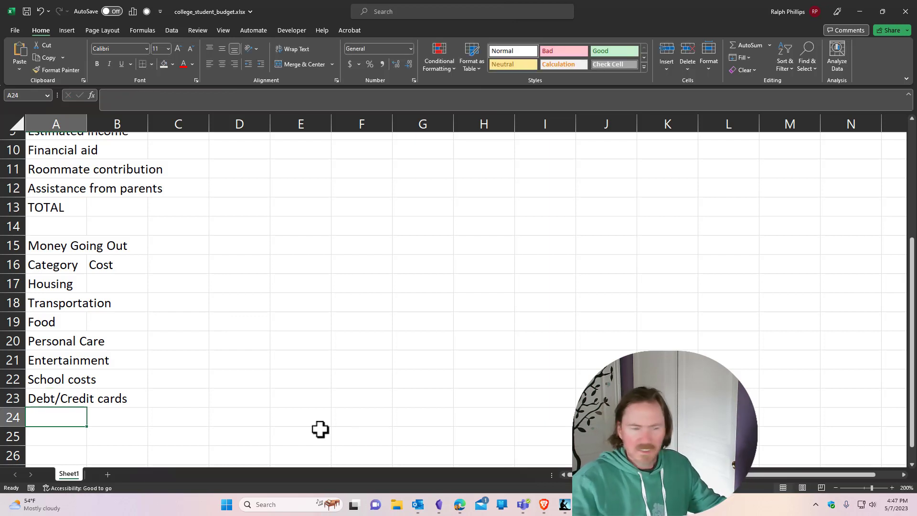
Step: Enter the label "TOTAL" in capitals in cell A24, directly below the expense categories
key("Caps_Lock")
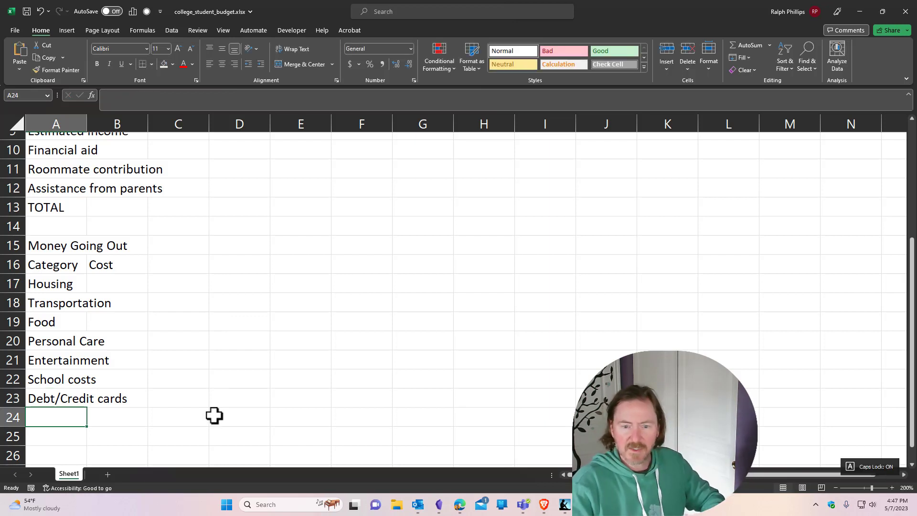
type("TOTAL")
key("Return")
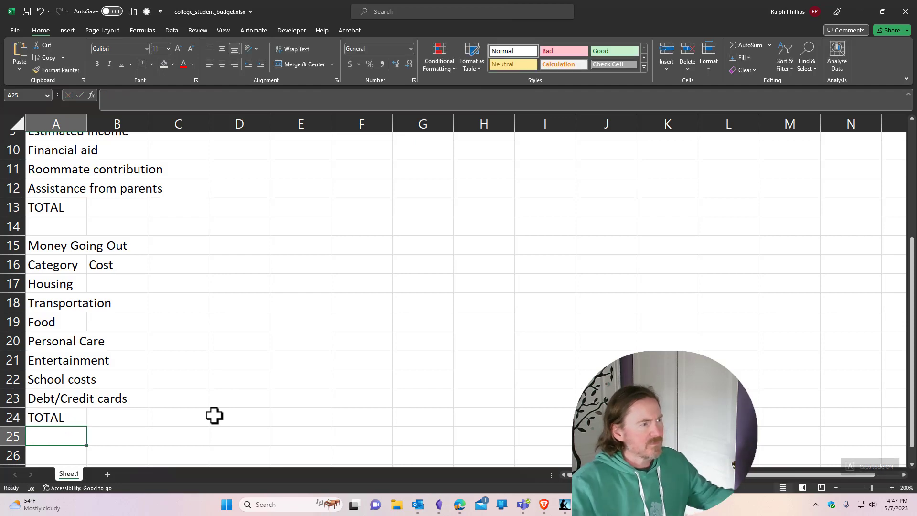
Step: Switch to the Greenshot image editor to review the sample budget's layout and chart, and close it
key("alt+Tab")
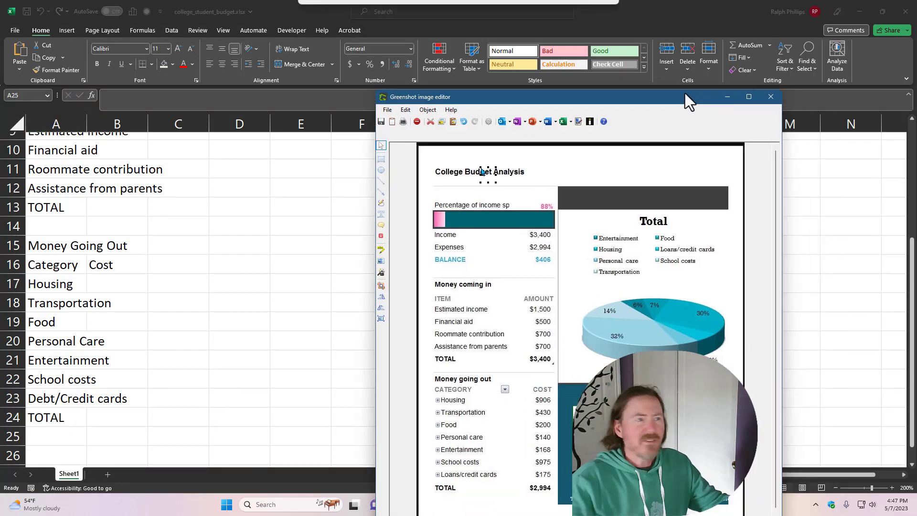
left_click_drag(685, 93, 686, 26)
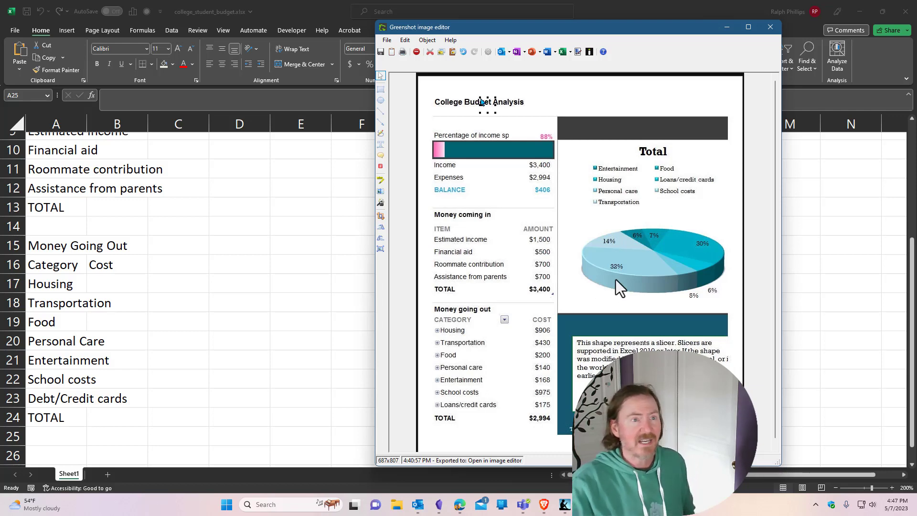
key("alt+F4")
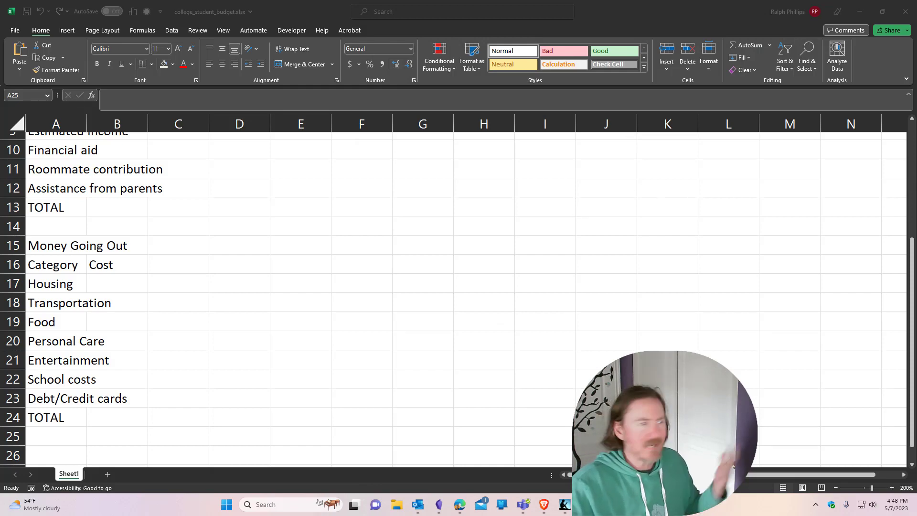
Step: Autofit column A to its longest label and widen it slightly further for extra space
scroll(206, 256, "up", 2)
scroll(204, 255, "up", 1)
scroll(209, 286, "down", 2)
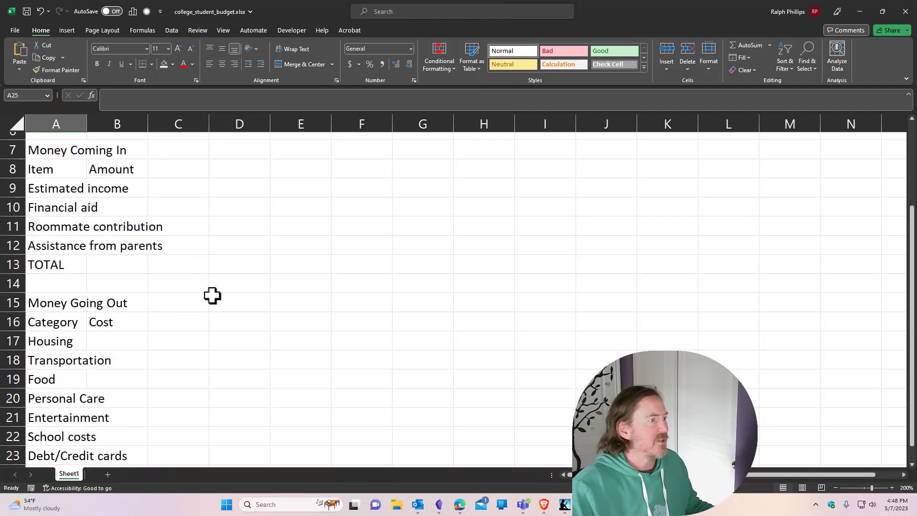
scroll(211, 295, "up", 2)
scroll(194, 323, "down", 3)
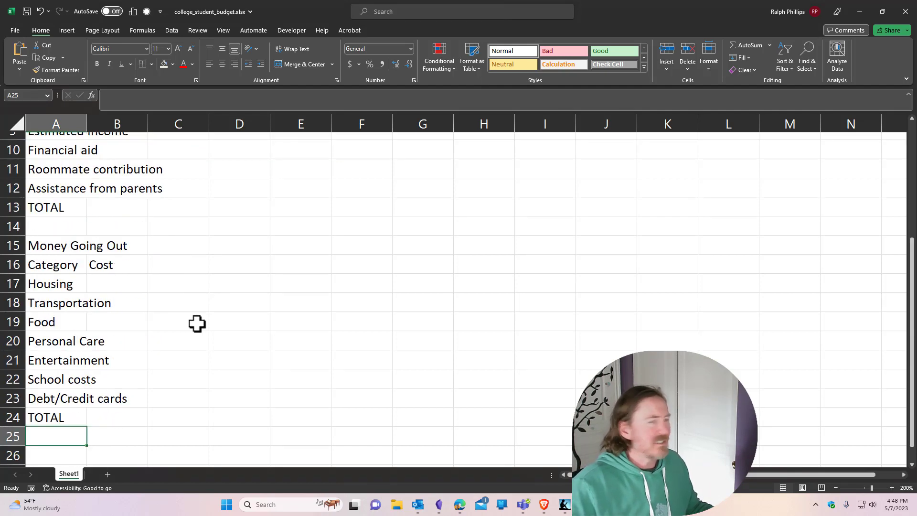
scroll(197, 324, "up", 2)
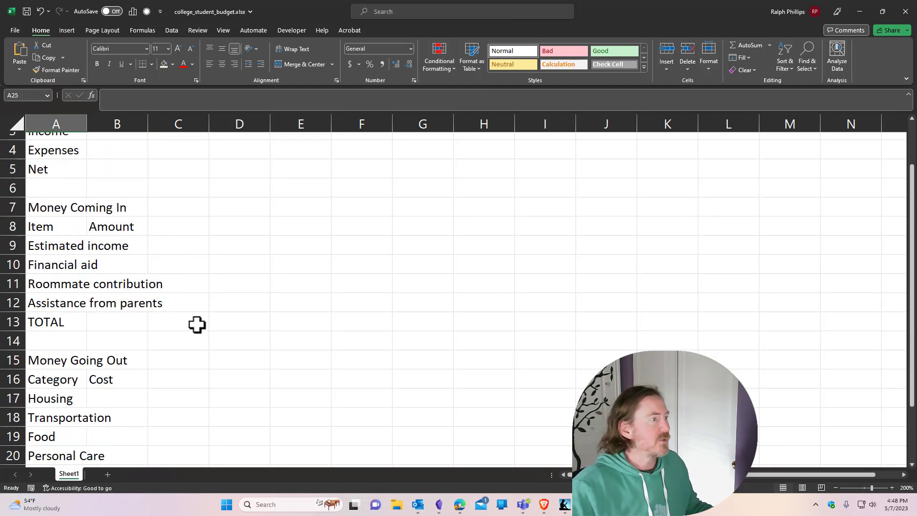
mouse_move(87, 124)
left_mouse_down()
mouse_move(175, 137)
mouse_move(162, 135)
mouse_move(175, 136)
mouse_move(176, 124)
mouse_move(73, 127)
mouse_move(81, 125)
left_mouse_up()
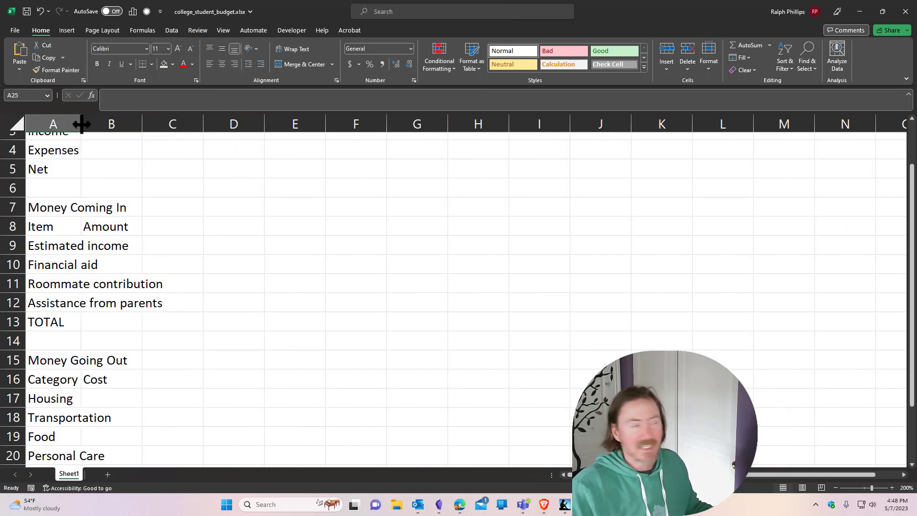
double_click(81, 125)
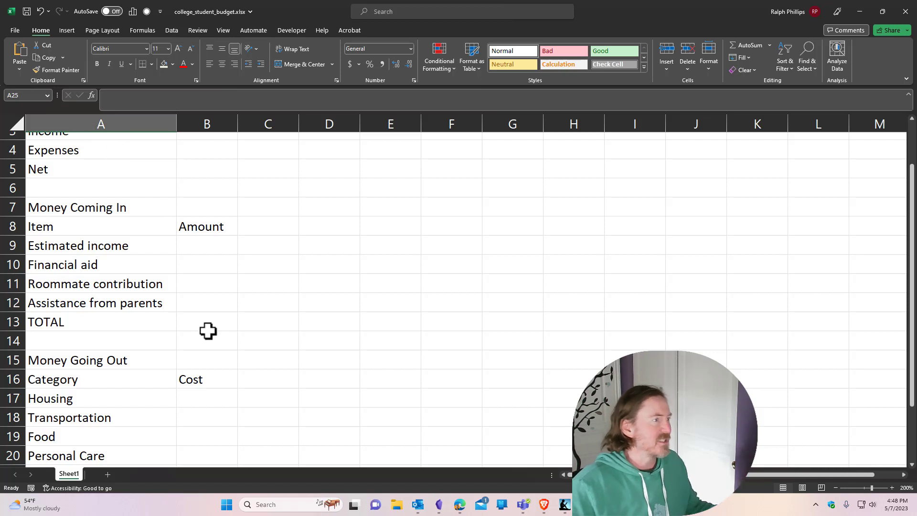
scroll(207, 336, "up", 1)
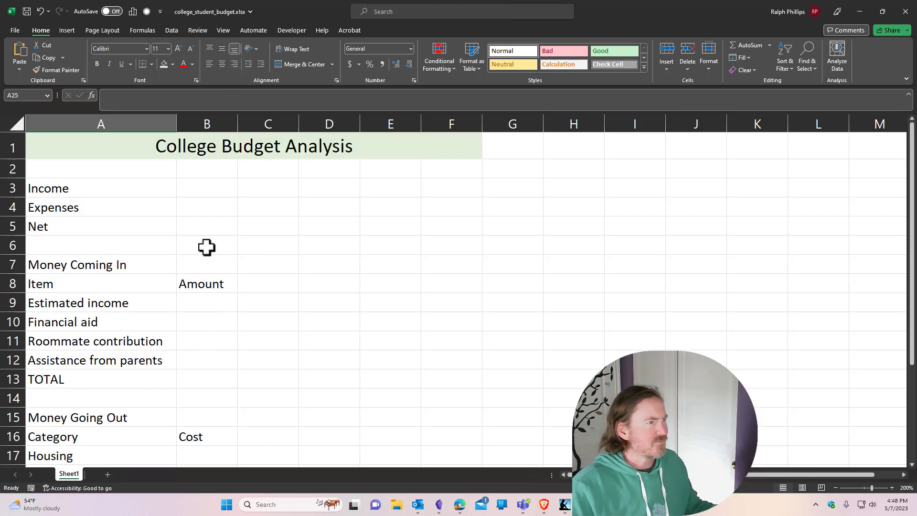
left_click_drag(178, 126, 190, 128)
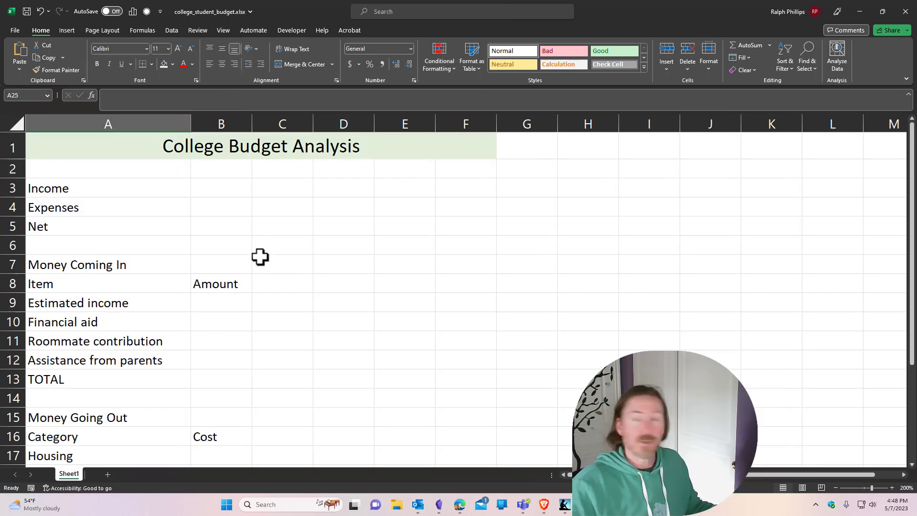
Step: Enter the income amounts 1500 for estimated income, 500 for financial aid and 700 for roommate contribution in cells B9 to B11
scroll(296, 330, "down", 2)
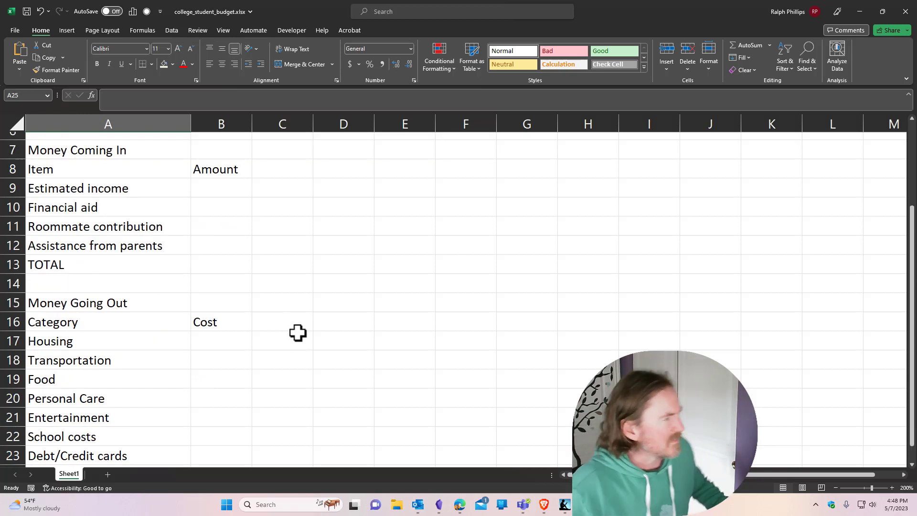
left_click(222, 189)
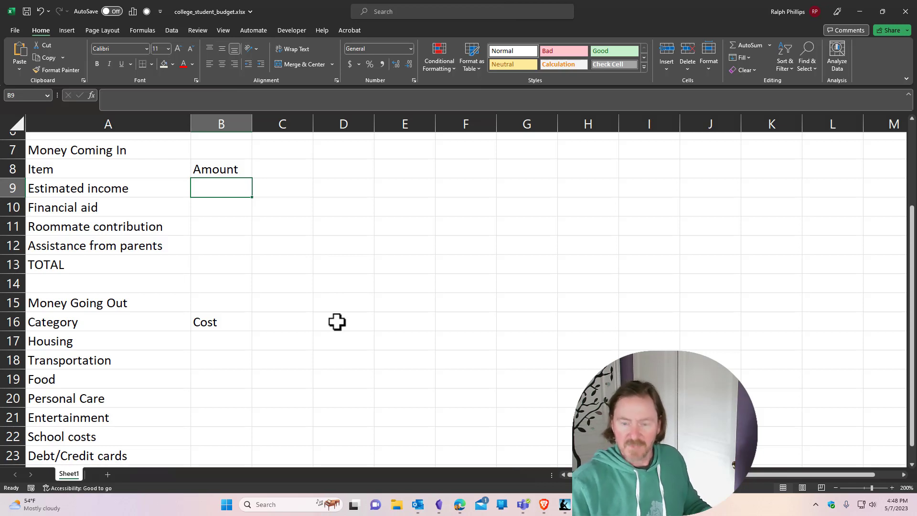
type("1500")
key("Return")
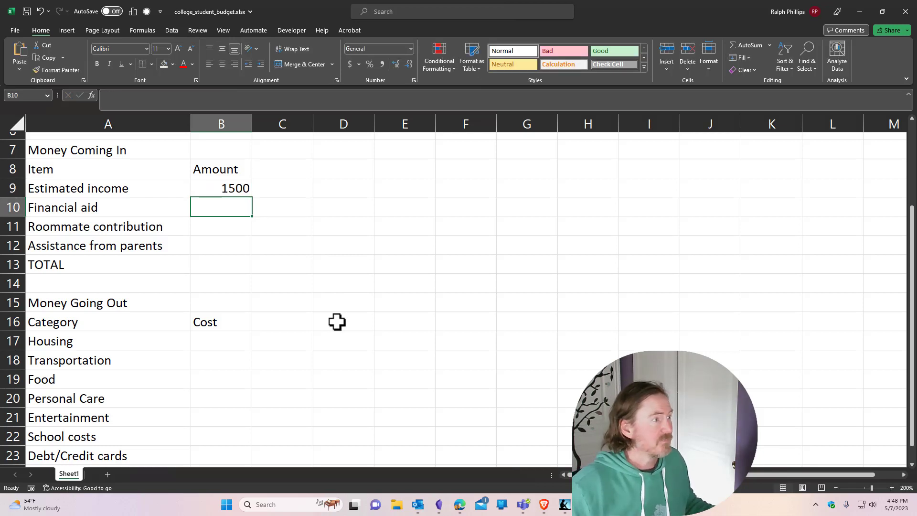
type("500")
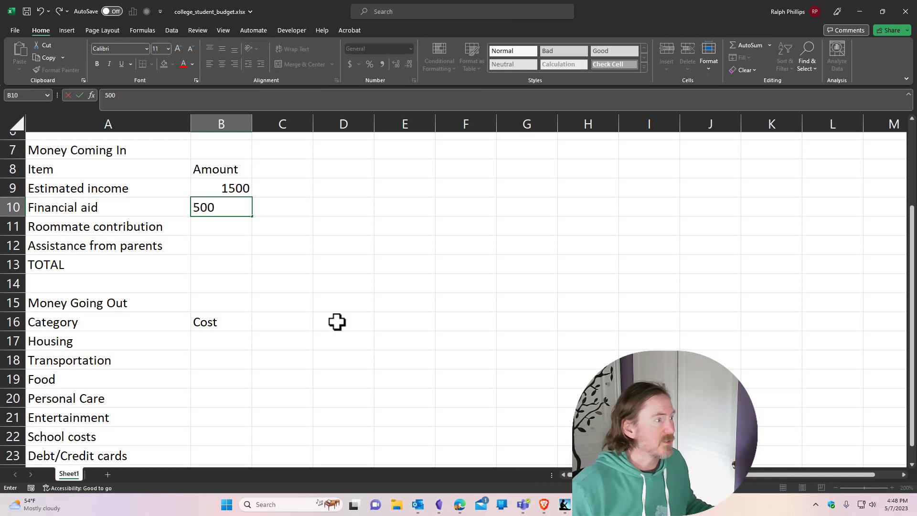
key("Return")
type("700")
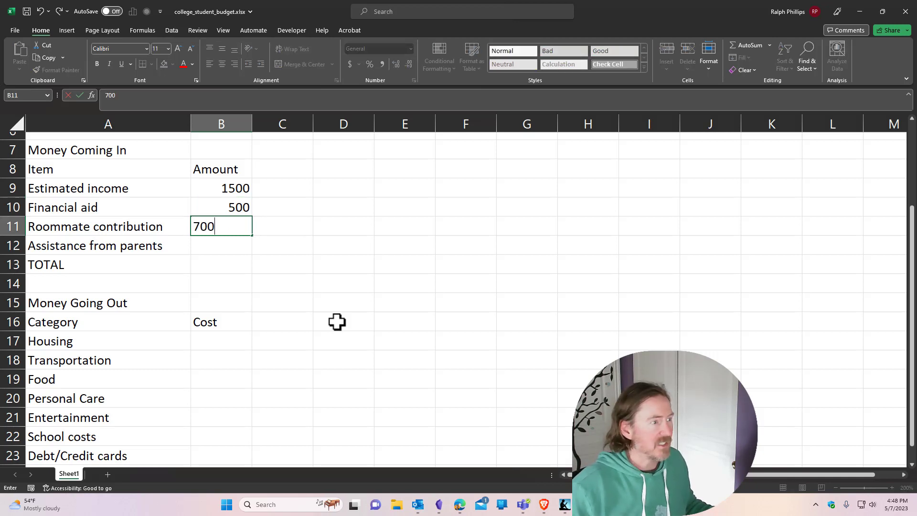
key("Return")
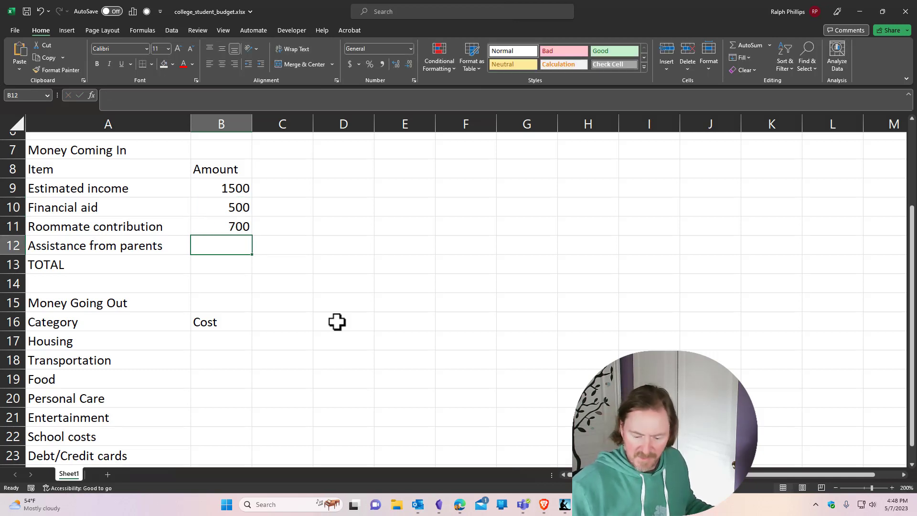
Step: Enter 700 for assistance from parents in B12 and total the income amounts B9:B12 with a SUM formula in B13
type("700")
key("Return")
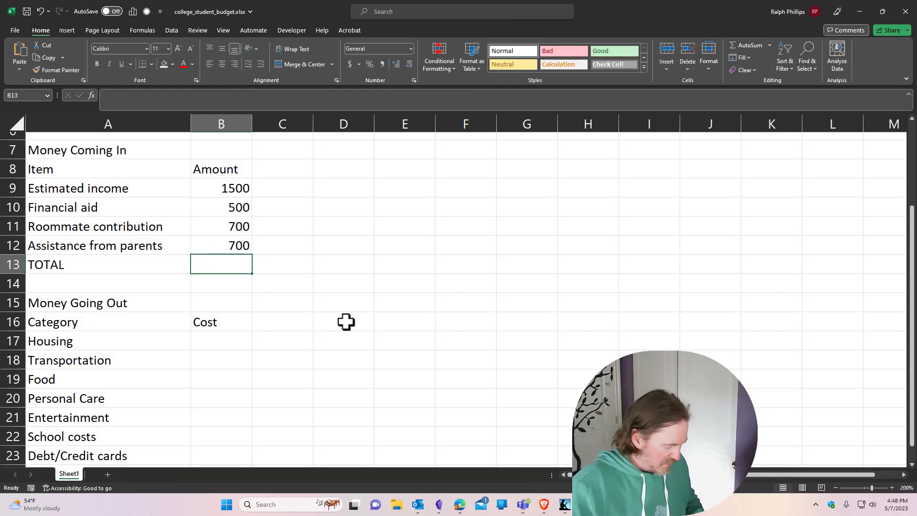
key("alt+equal")
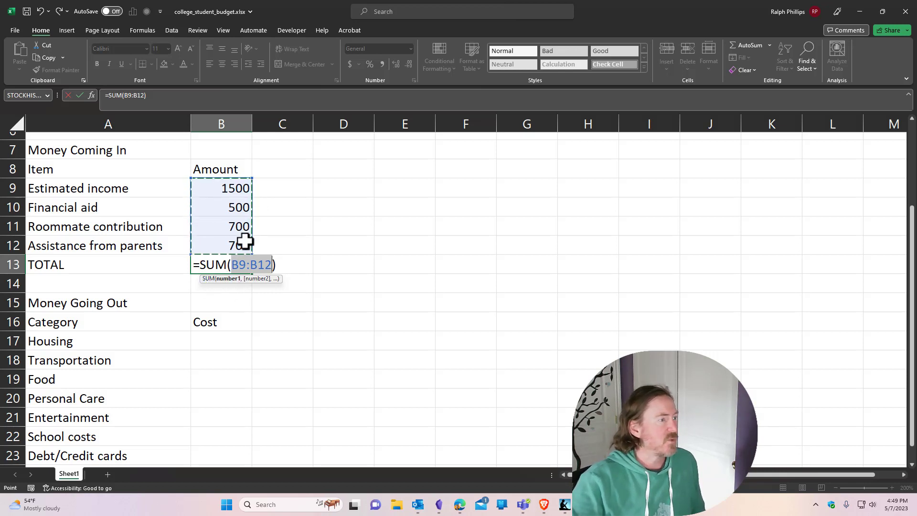
key("Return")
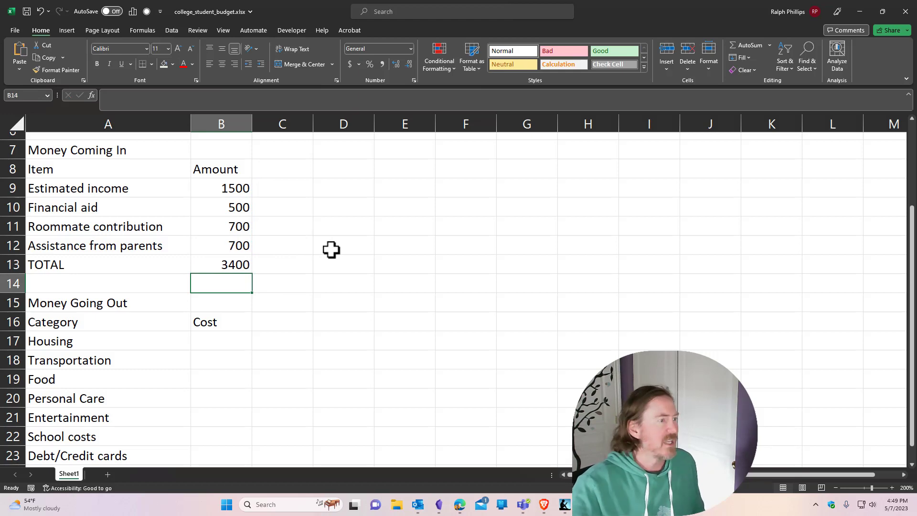
Step: Enter the costs 906 for housing, 430 for transportation, 200 for food and 140 for personal care in cells B17 to B20
scroll(298, 355, "down", 2)
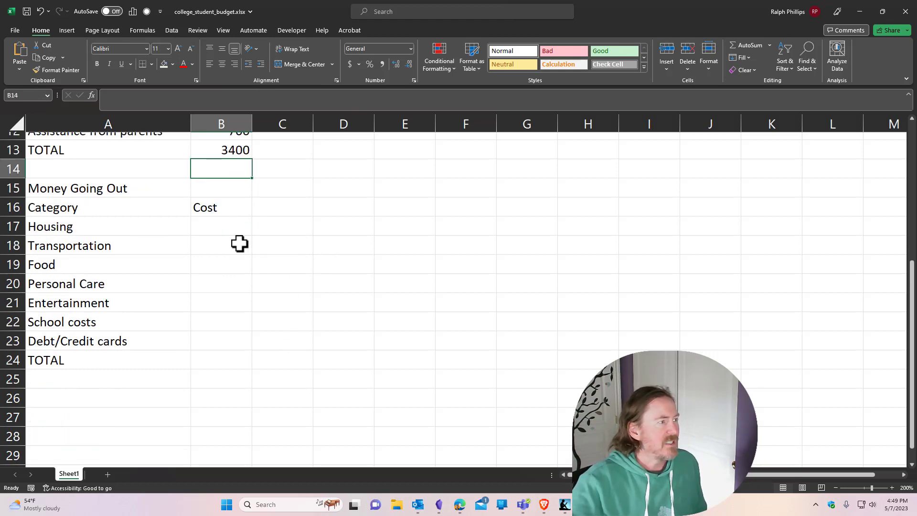
left_click(221, 222)
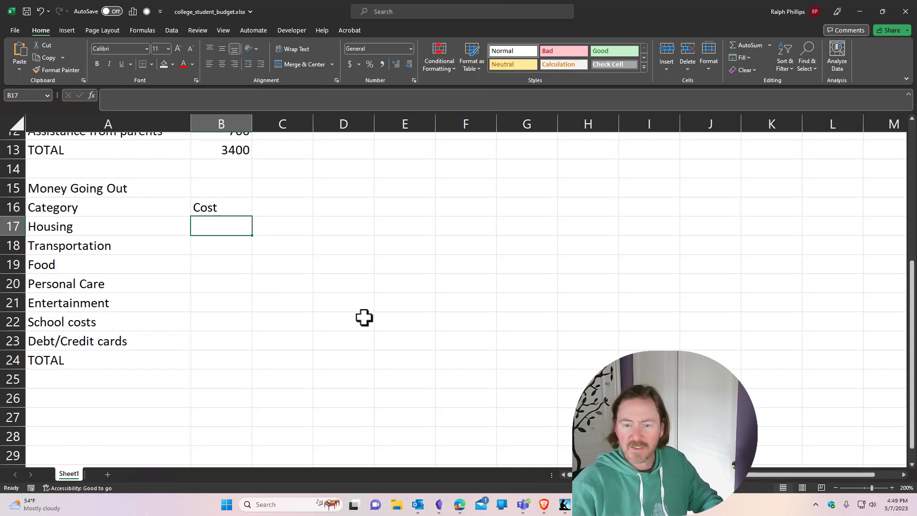
type("906")
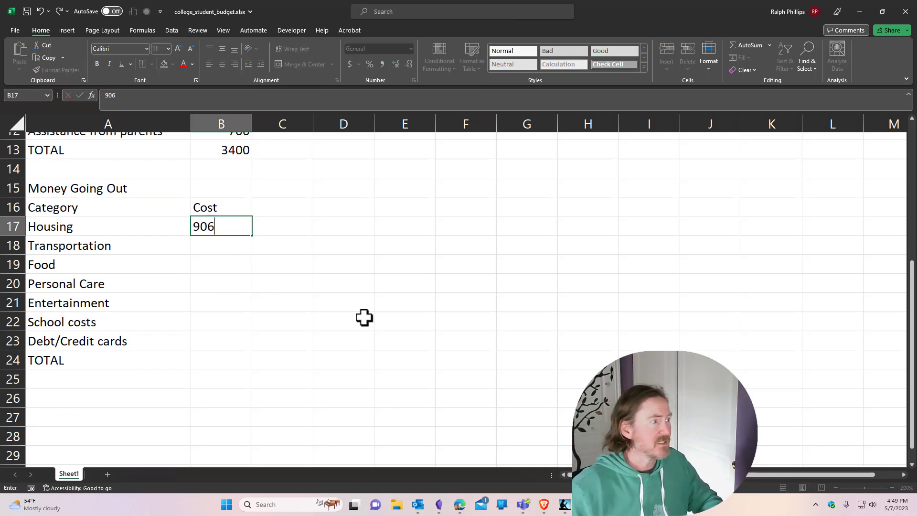
key("Return")
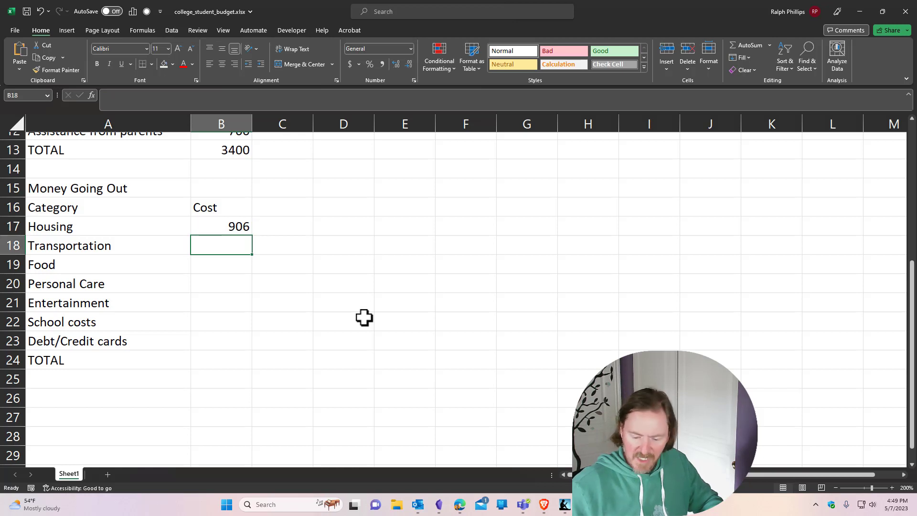
type("430")
key("Return")
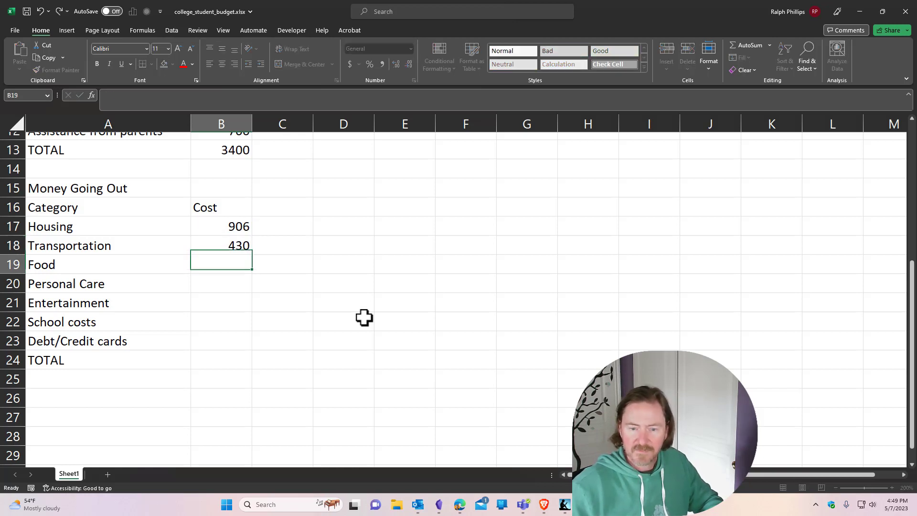
type("200")
key("Return")
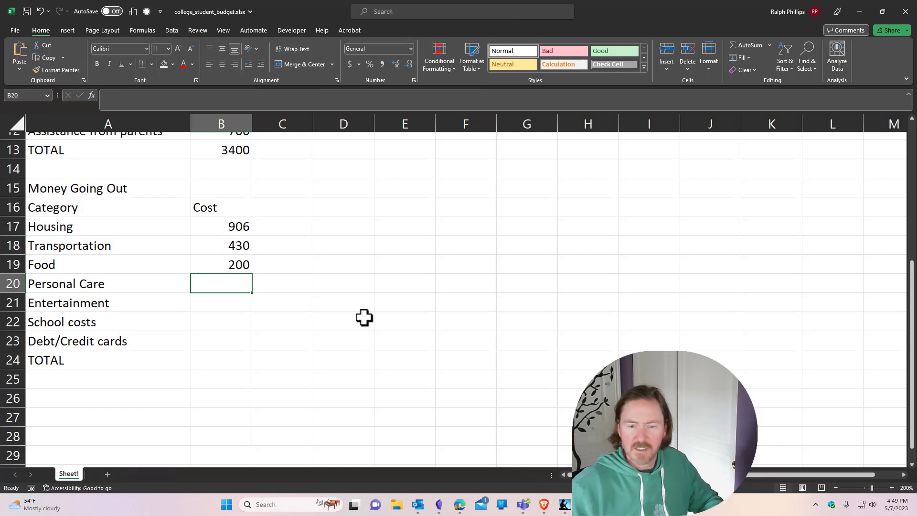
type("140")
key("Return")
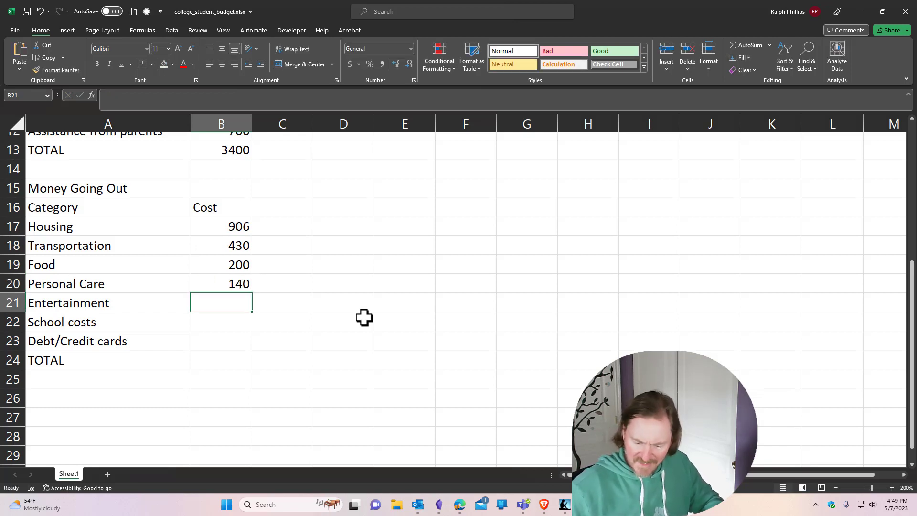
Step: Enter 168 for entertainment, 975 for school costs and 175 for debt/credit cards in B21 to B23, and sum B17:B23 in B24
type("168")
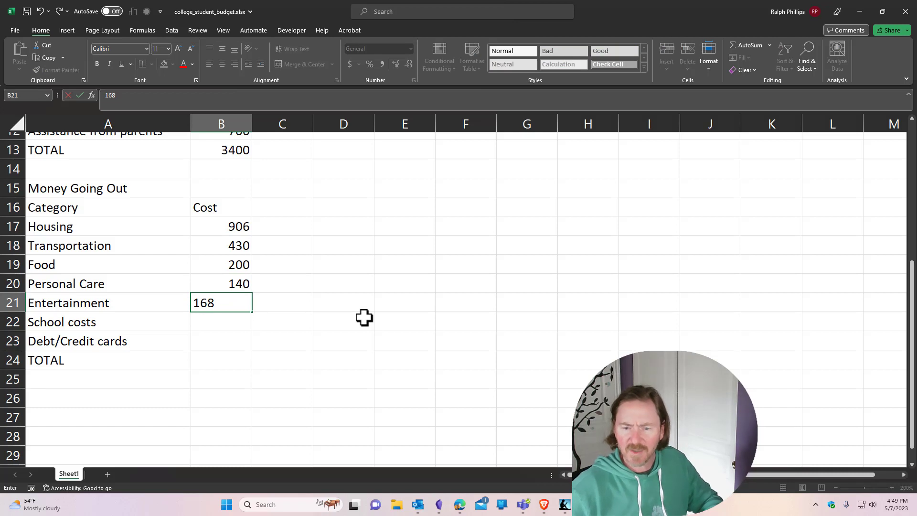
key("Return")
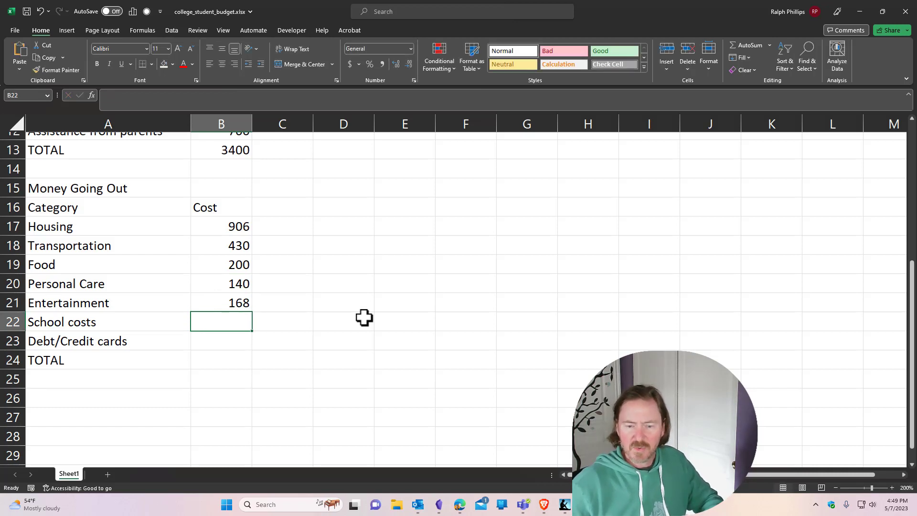
type("975")
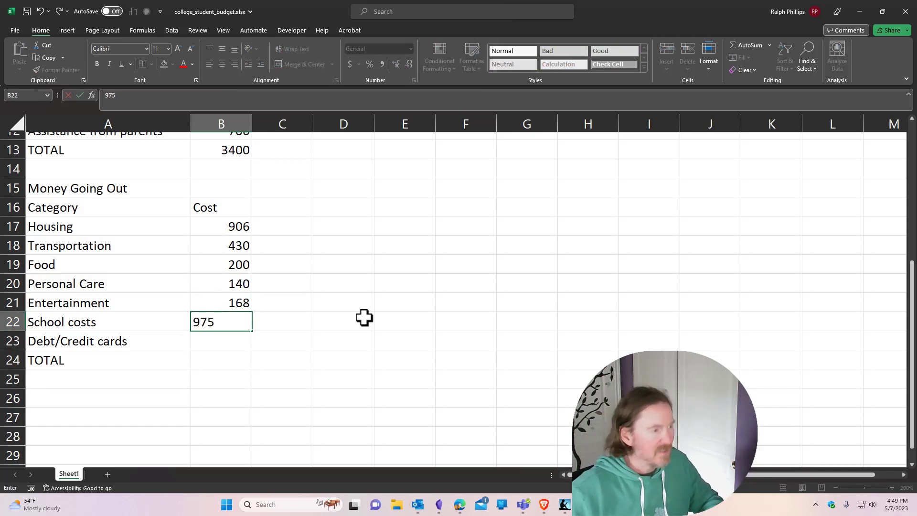
key("Return")
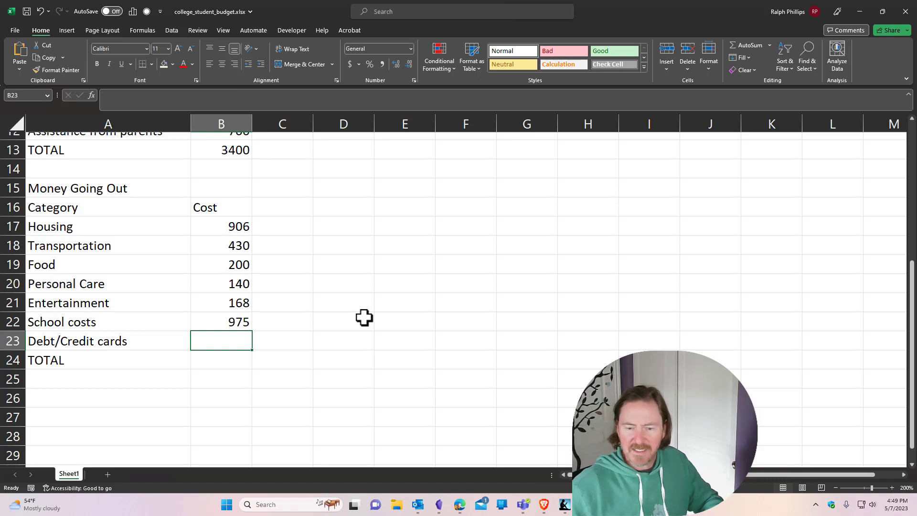
type("175")
key("Return")
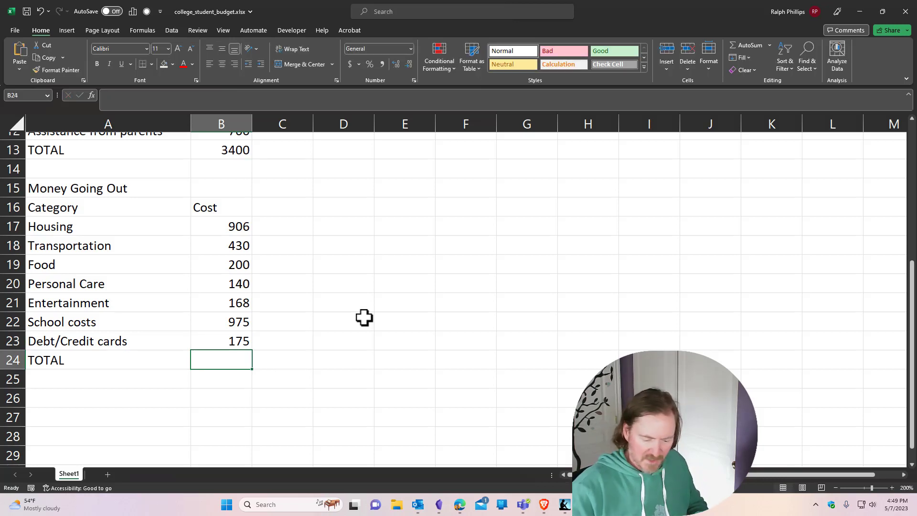
key("alt+equal")
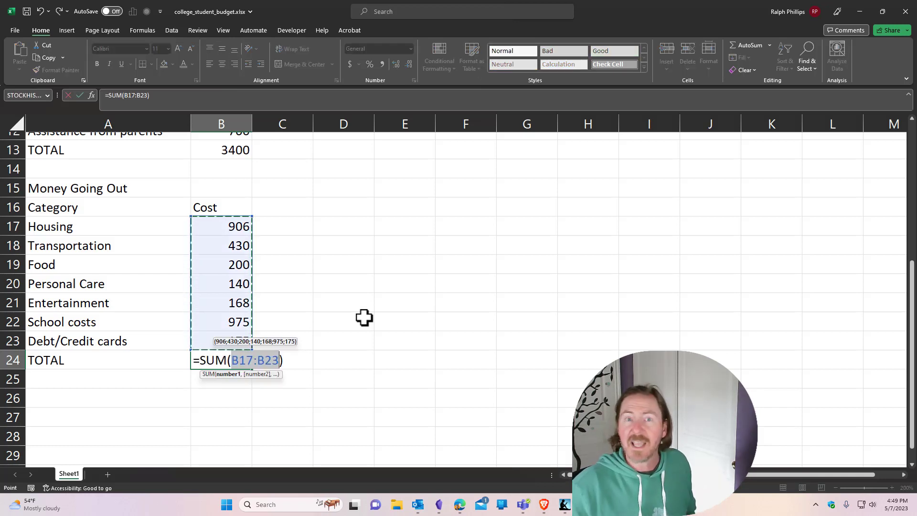
key("Return")
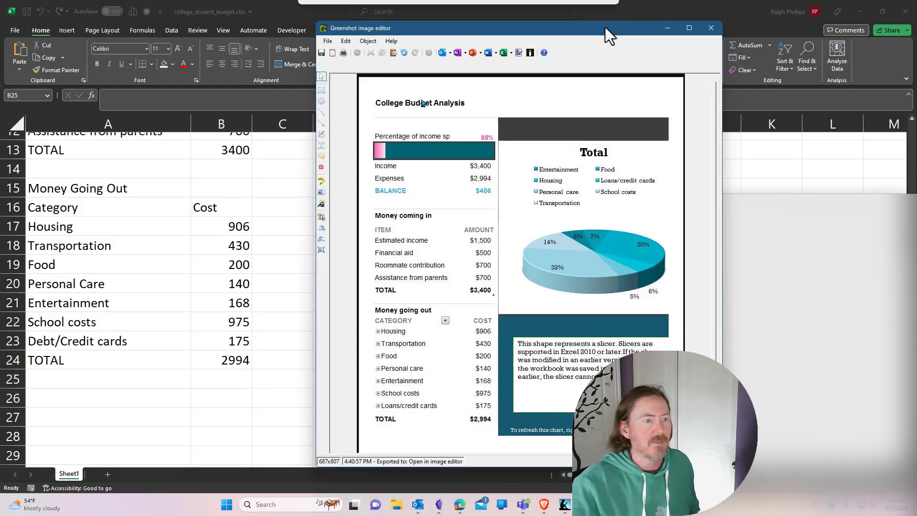
Step: Compare the totals with the sample budget in the Greenshot image editor, move its window off the worksheet and return to Excel
mouse_move(605, 27)
left_mouse_down()
mouse_move(688, 54)
mouse_move(630, 89)
mouse_move(616, 34)
left_mouse_up()
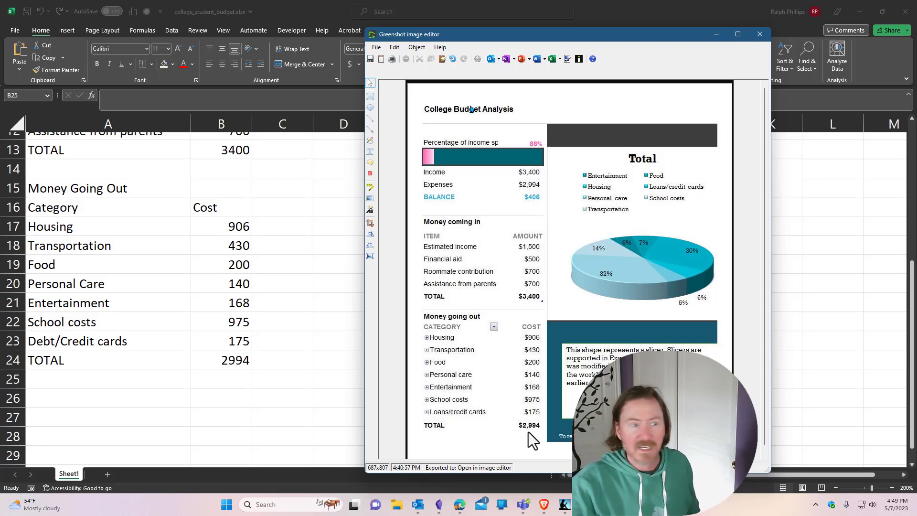
left_click_drag(625, 35, 916, 253)
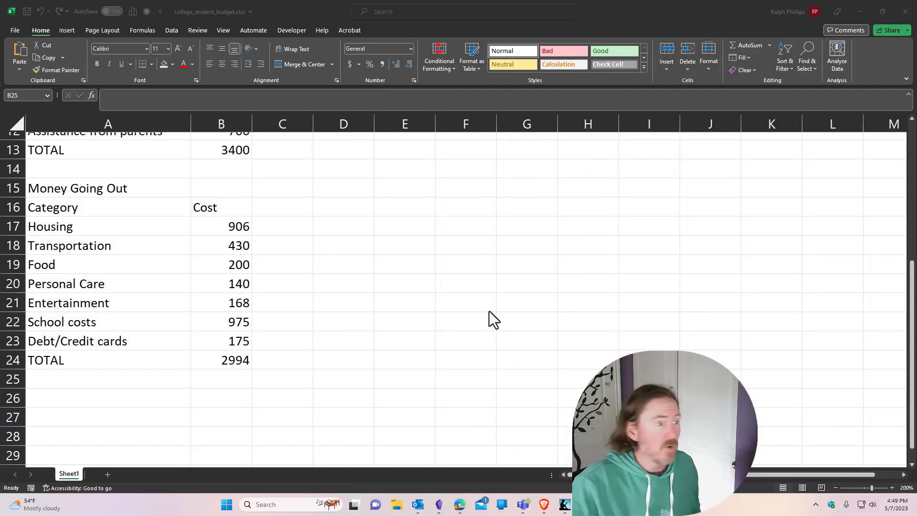
left_click(239, 371)
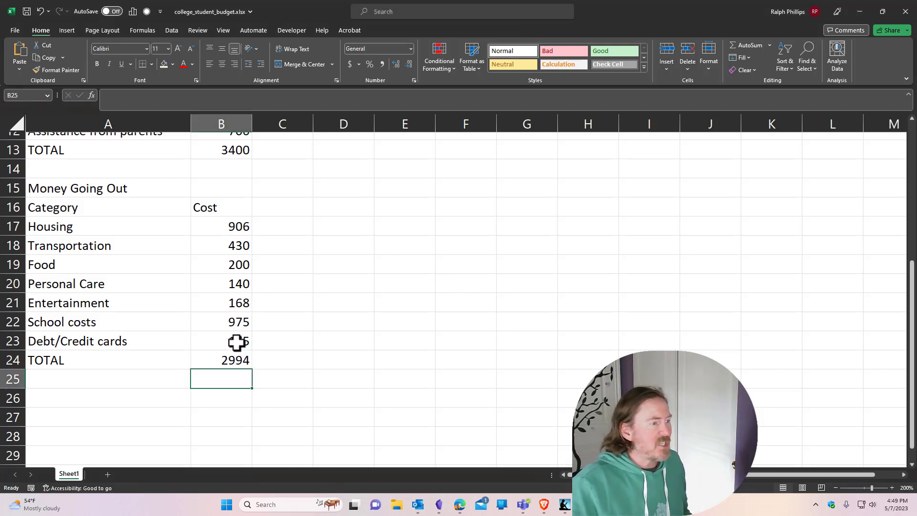
Step: Change the entertainment cost in cell B21 to 200
left_click(236, 298)
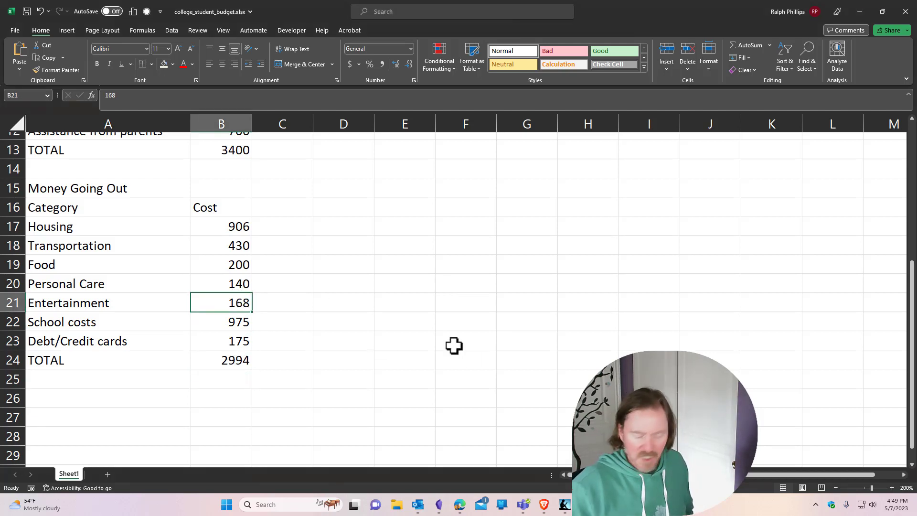
type("200")
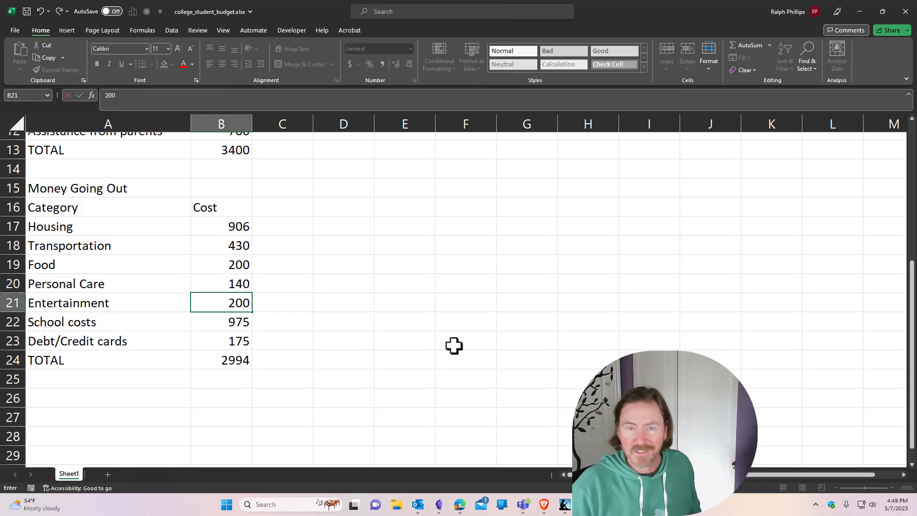
key("Return")
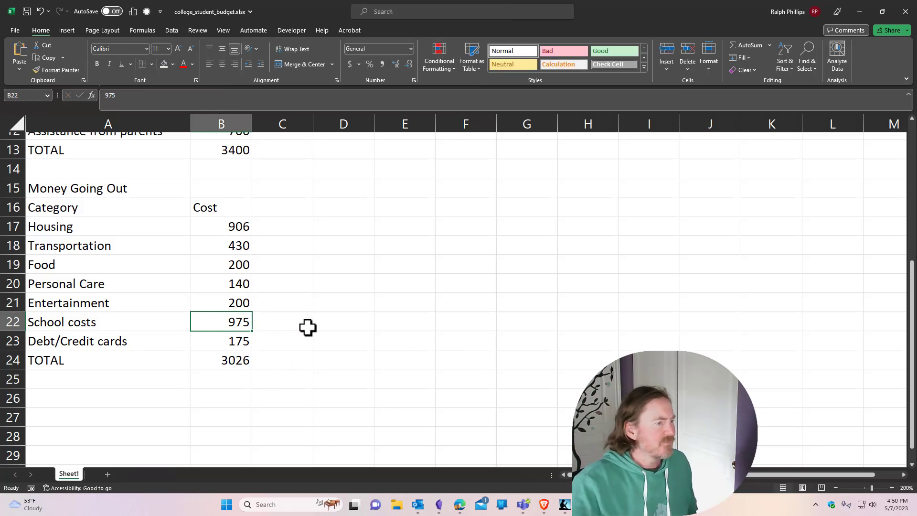
Step: Link the Expenses summary in cell B4 to the expense total with the formula =B24
scroll(227, 394, "up", 1)
scroll(226, 395, "up", 2)
scroll(227, 393, "up", 1)
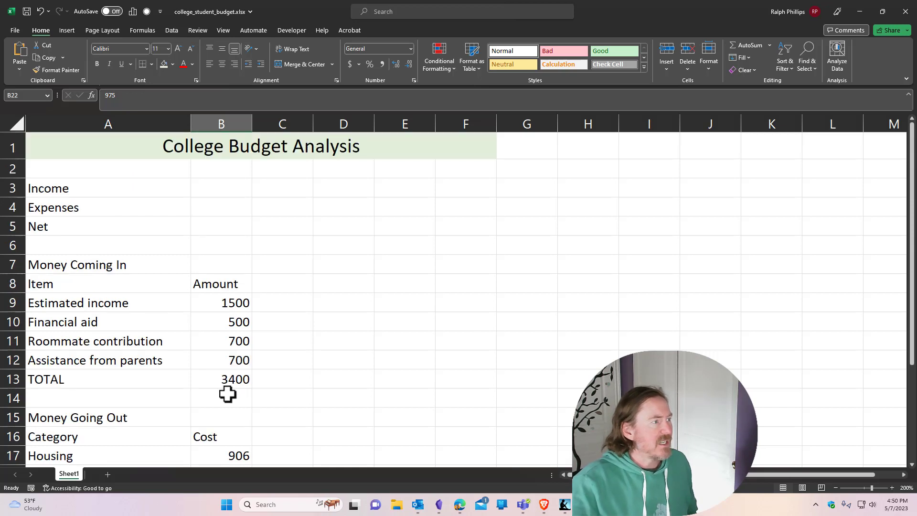
scroll(228, 392, "down", 1)
left_click(231, 152)
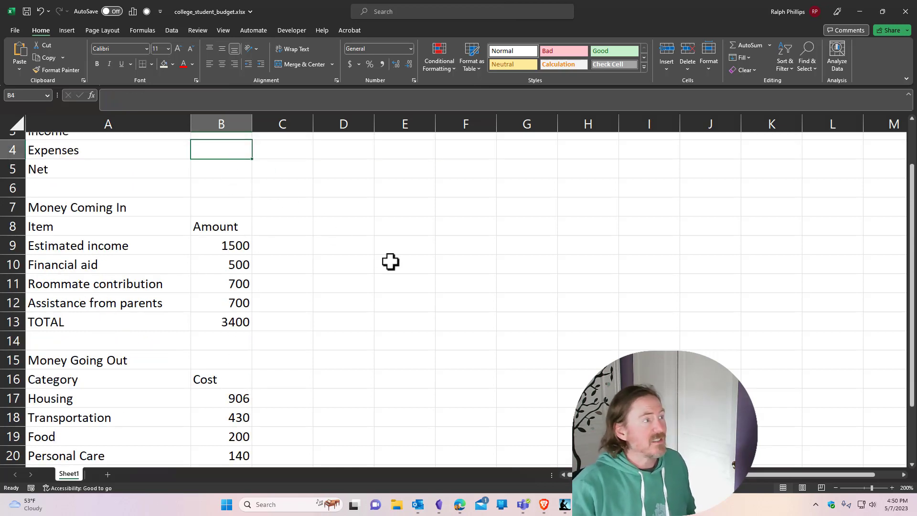
type("=")
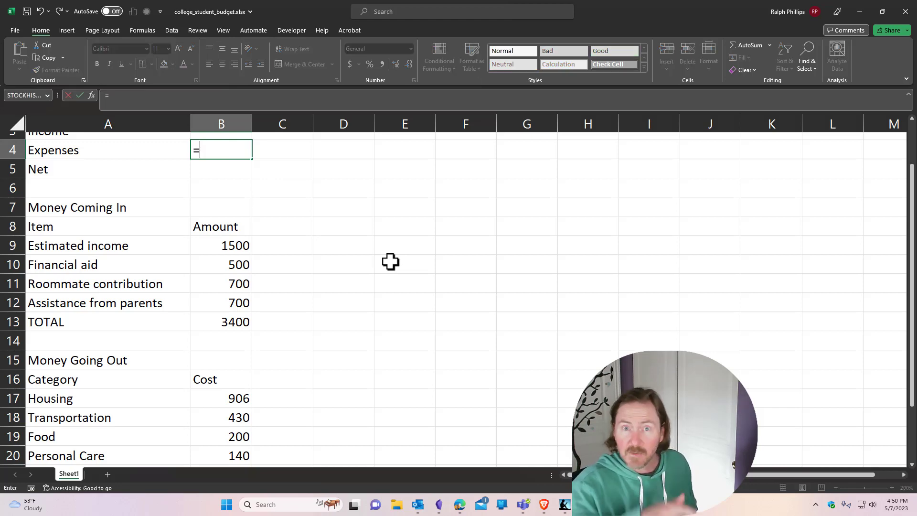
scroll(385, 325, "down", 3)
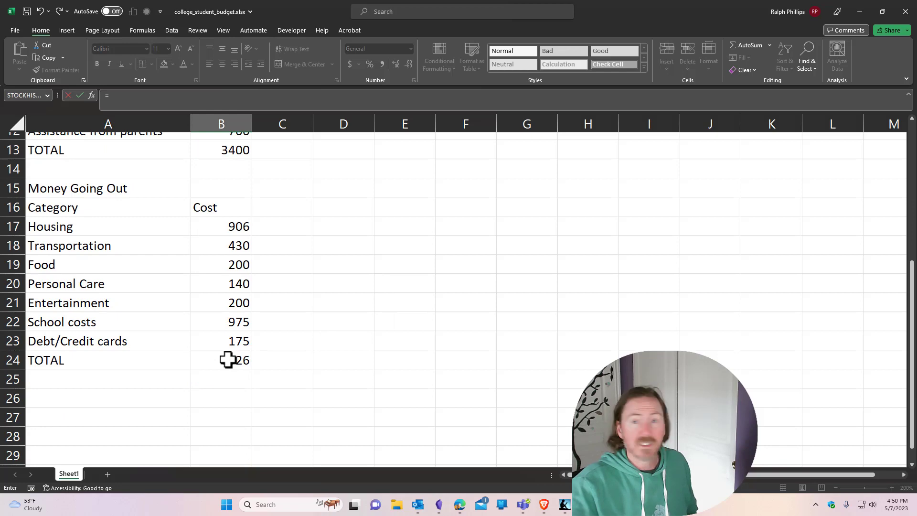
left_click(227, 359)
scroll(319, 370, "up", 4)
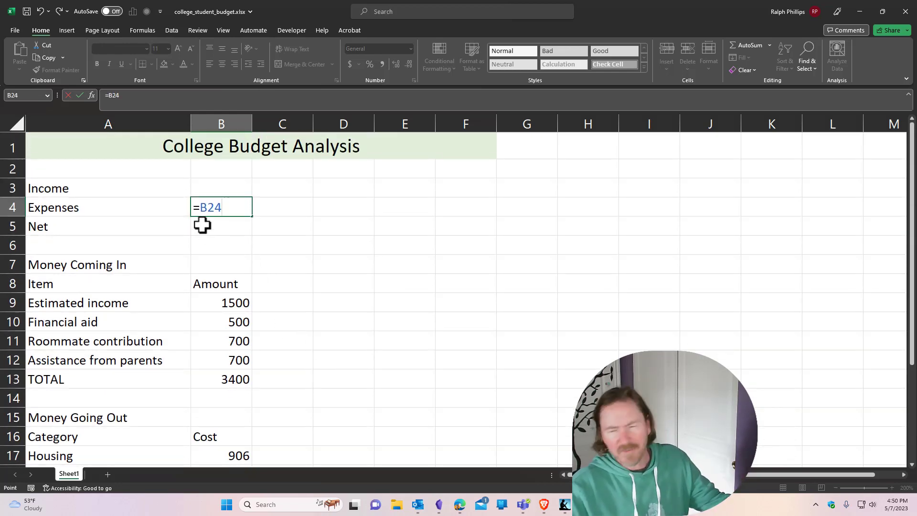
key("Return")
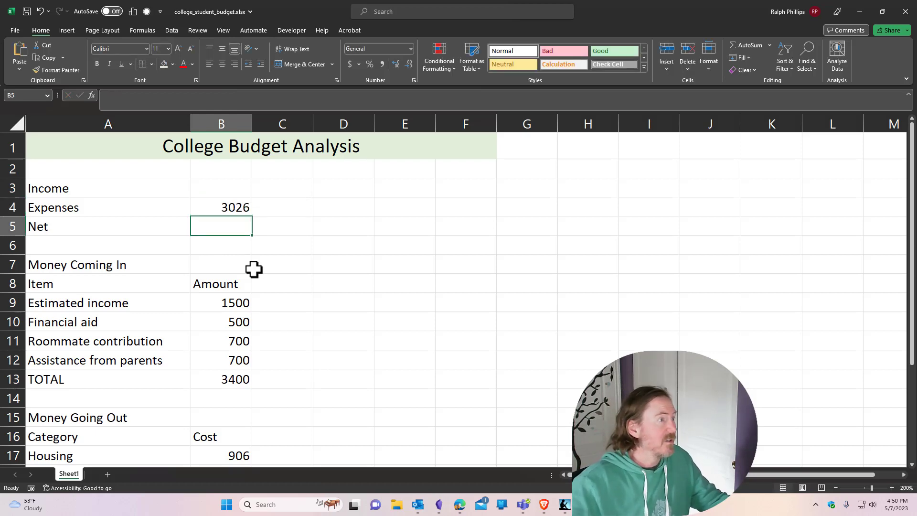
Step: Link the Income summary in cell B3 to the income total with the formula =B13
left_click(241, 191)
type("=")
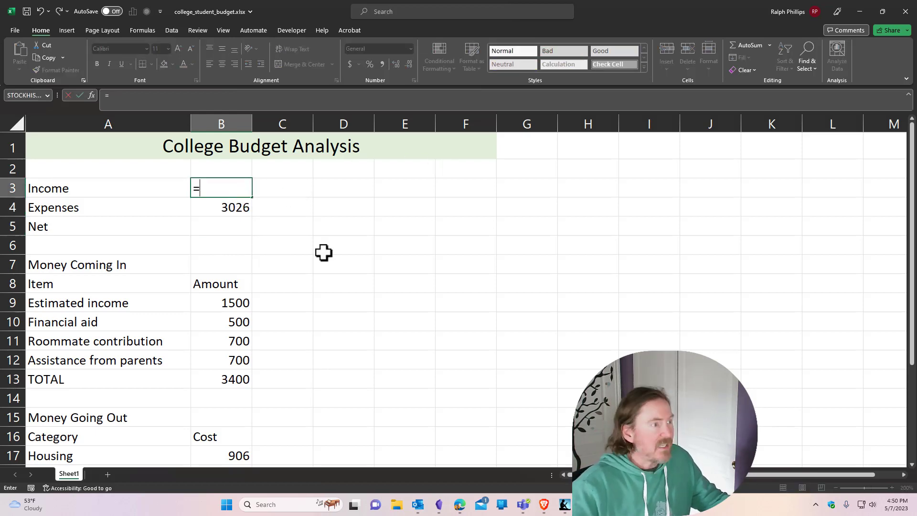
left_click(218, 381)
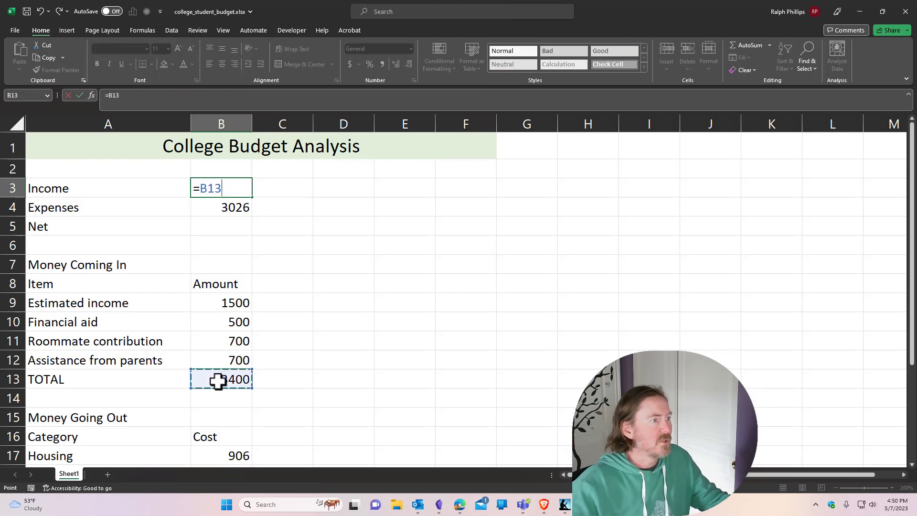
key("Return")
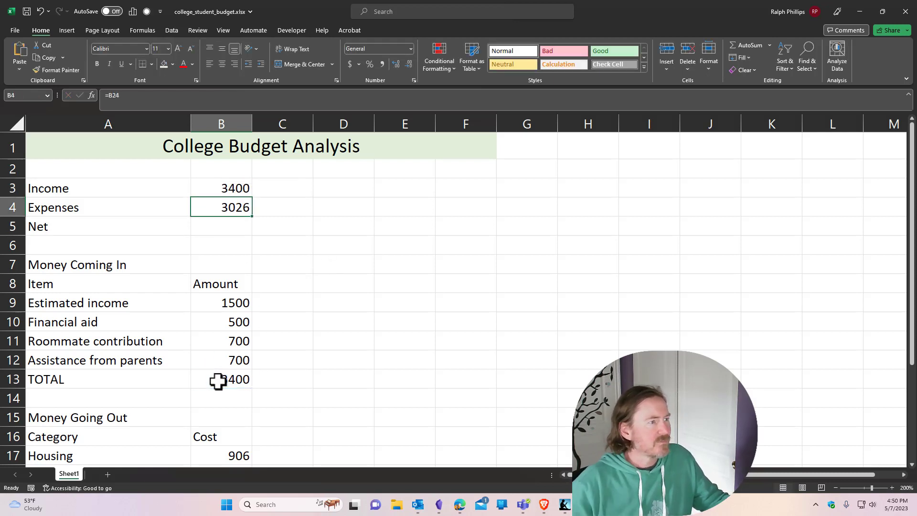
Step: Calculate the Net in cell B5 as income minus expenses with the formula =B3-B4
left_click(247, 227)
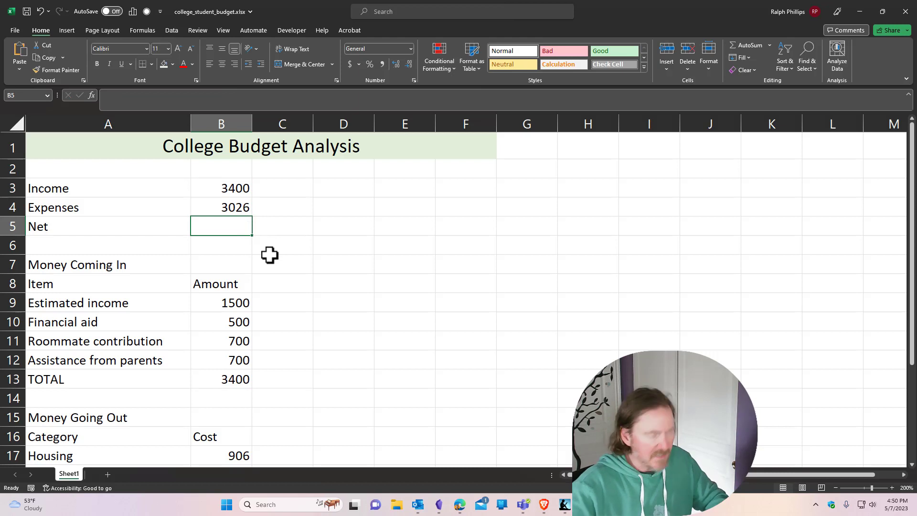
type("=")
left_click(246, 188)
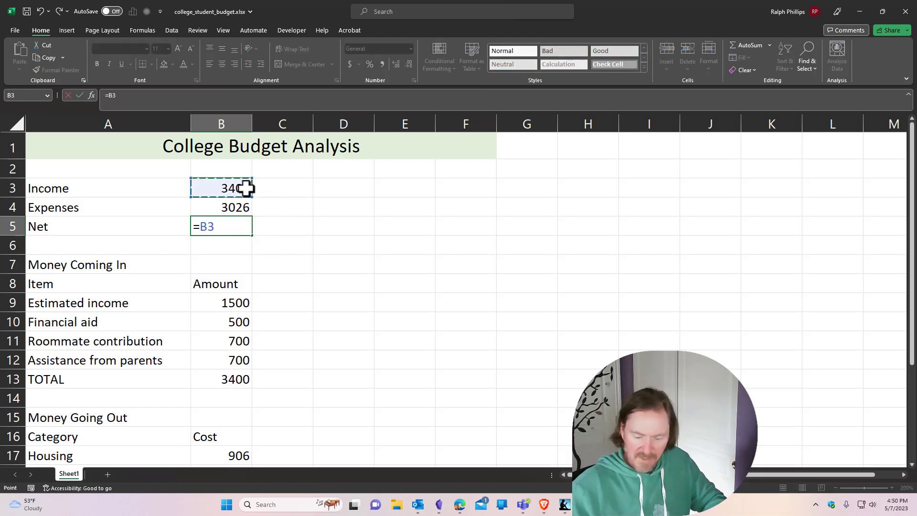
type("-")
left_click(220, 206)
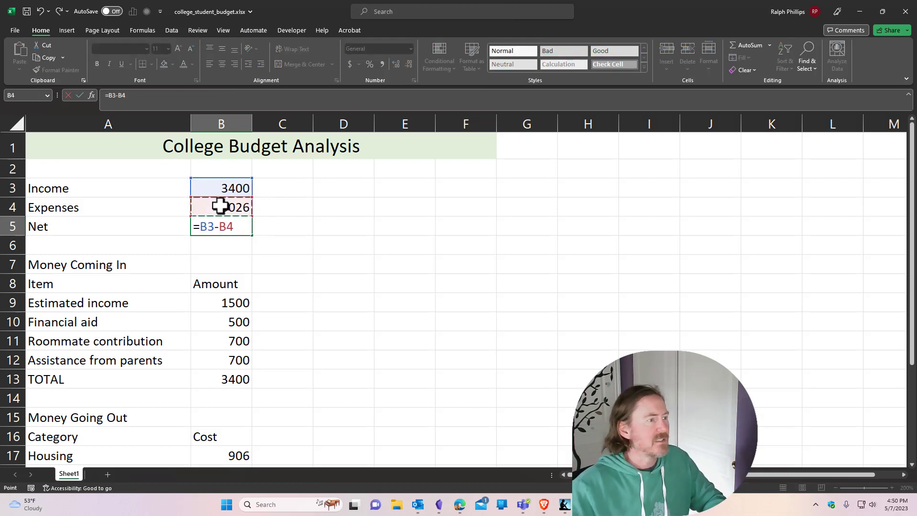
key("Return")
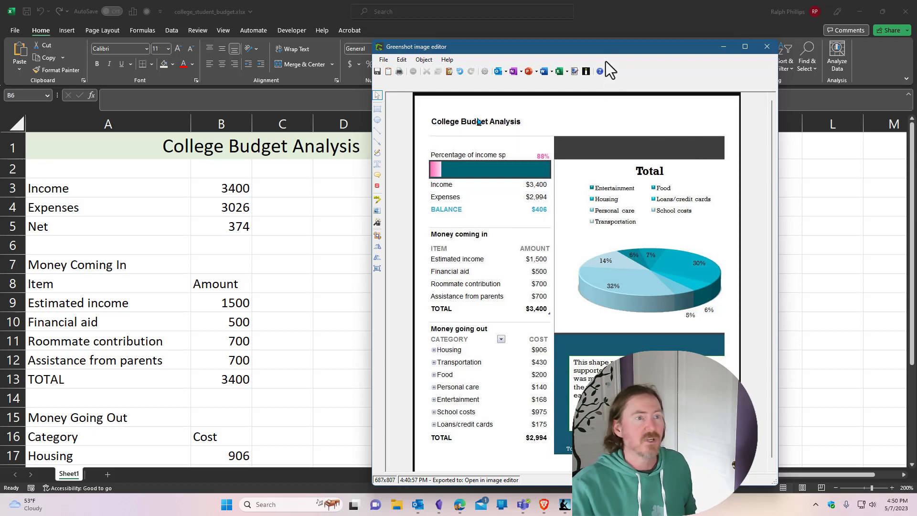
Step: Put the Greenshot image editor away, return to Excel and zoom the worksheet out to 120% to show the whole budget
left_click(723, 46)
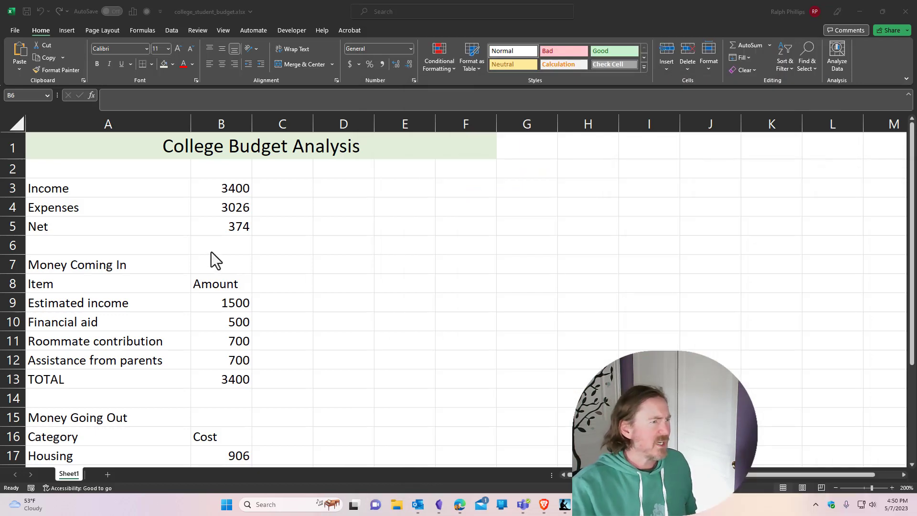
left_click(835, 488)
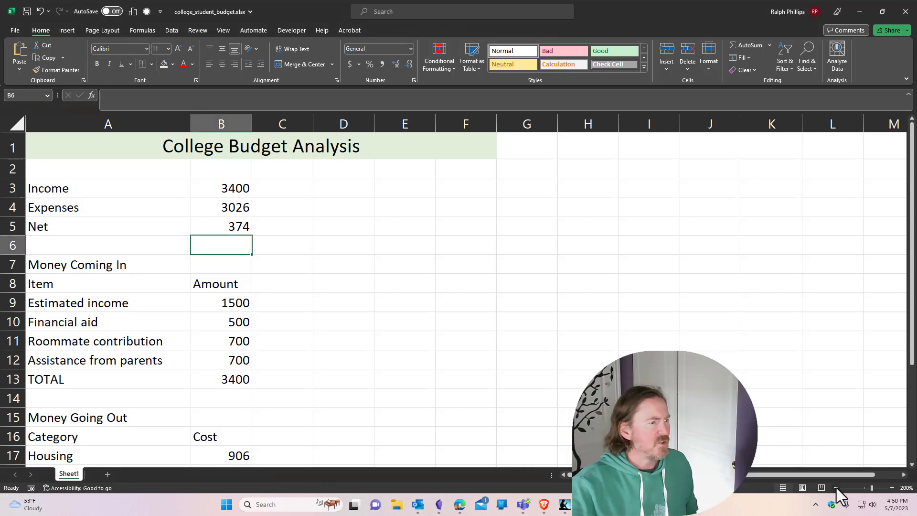
left_click(836, 488)
left_click(835, 488)
left_click(836, 488)
left_click(836, 488)
left_click(836, 488)
left_click(835, 488)
left_click(836, 488)
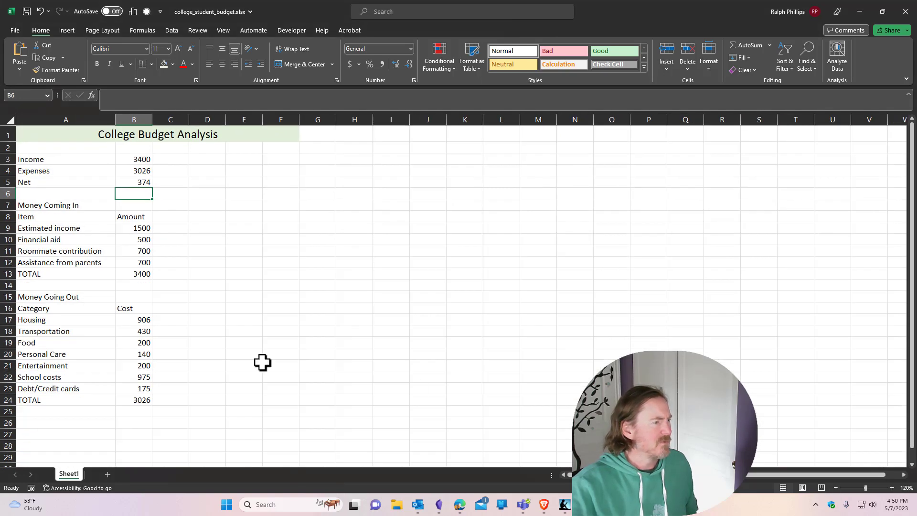
left_click(195, 248)
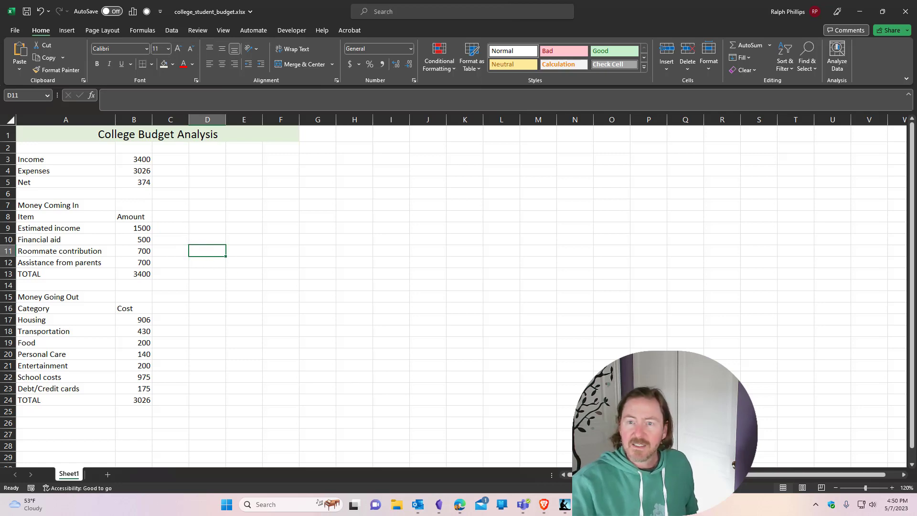
Step: Review the sample budget's formatting in the Greenshot image editor, move its window off the worksheet and return to Excel
left_click_drag(916, 34, 551, 33)
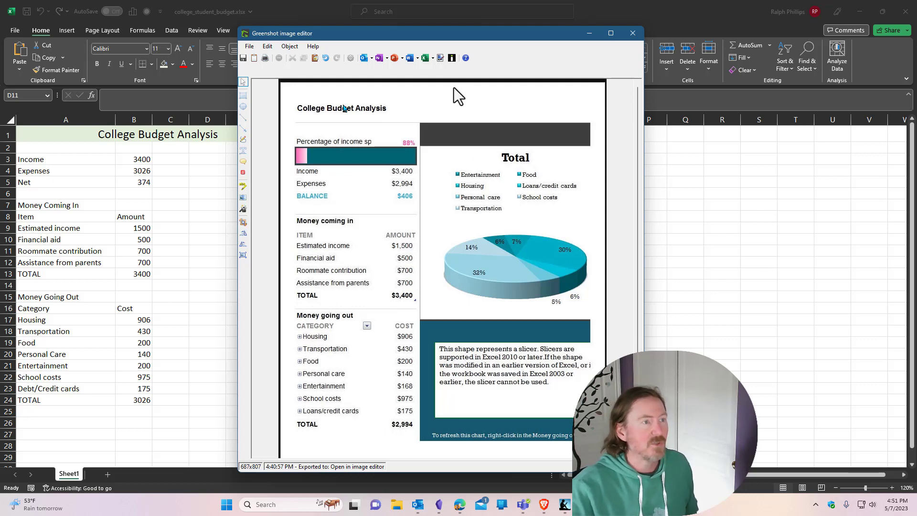
left_click_drag(443, 36, 916, 119)
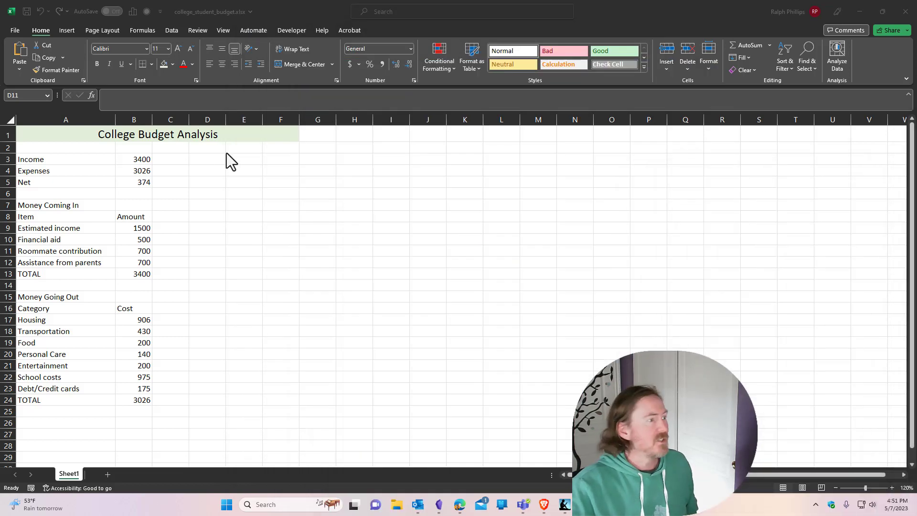
left_click(182, 185)
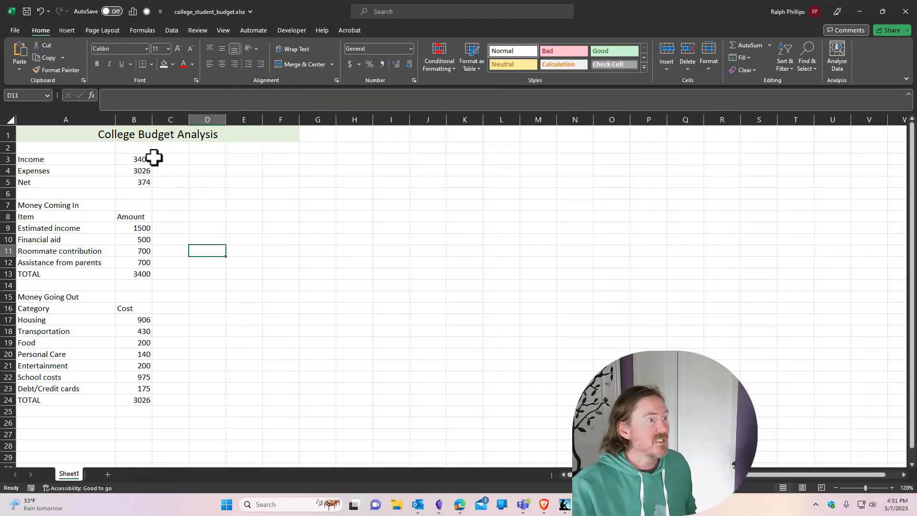
Step: Apply the Accounting number format to the amounts in B3:B5, B9:B13 and B17:B24, and widen column B
left_click_drag(134, 157, 137, 181)
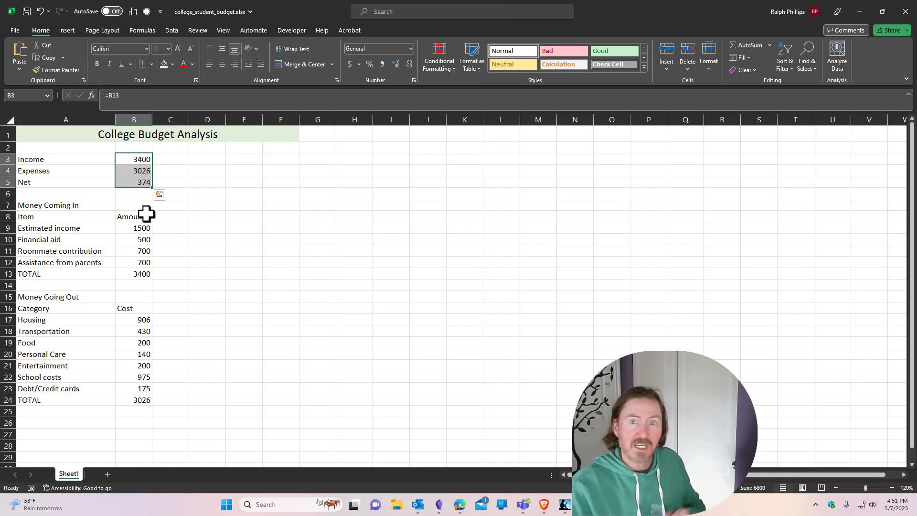
left_click_drag(141, 228, 139, 274)
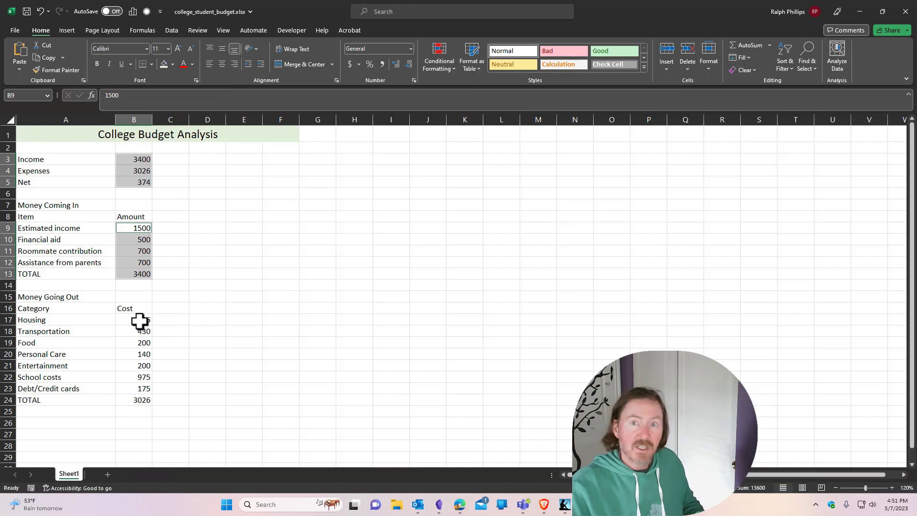
left_click_drag(140, 321, 145, 400)
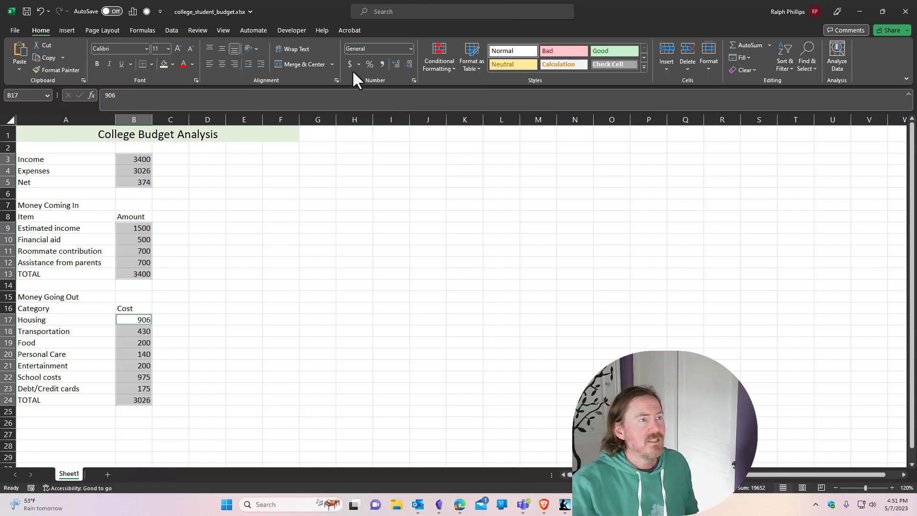
left_click(411, 48)
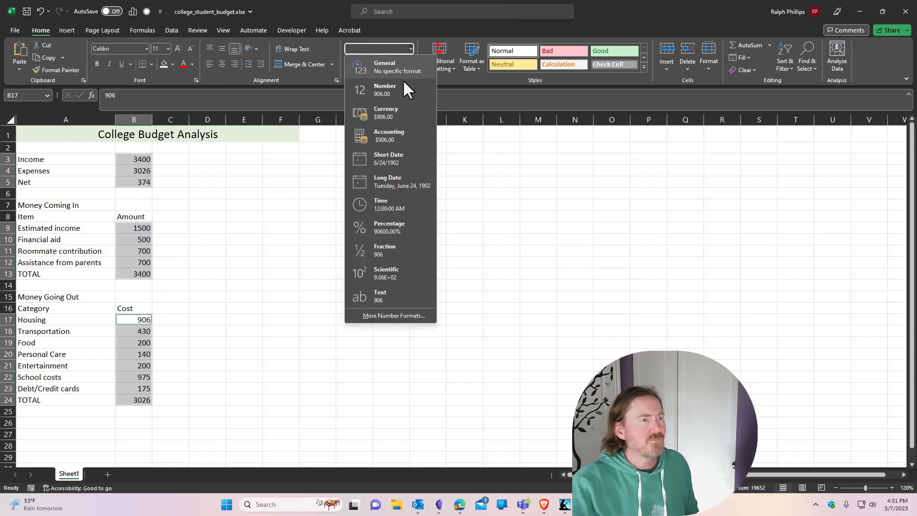
left_click(398, 136)
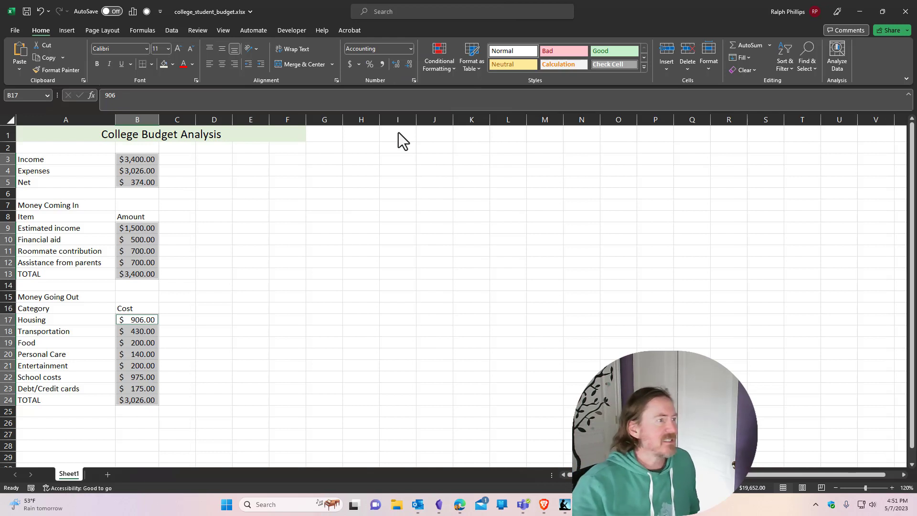
left_click_drag(174, 119, 182, 119)
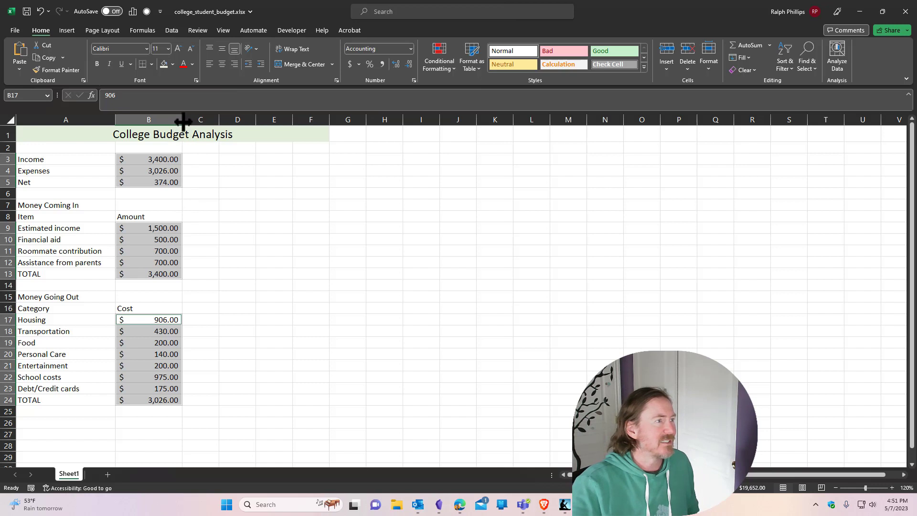
left_click_drag(182, 120, 173, 119)
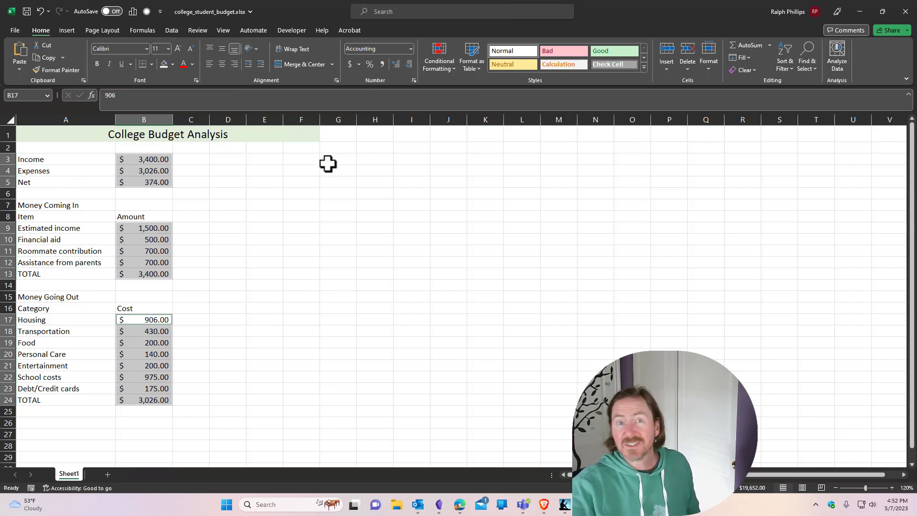
Step: Reduce the selected amounts to no decimal places and narrow column B to fit them
left_click(394, 64)
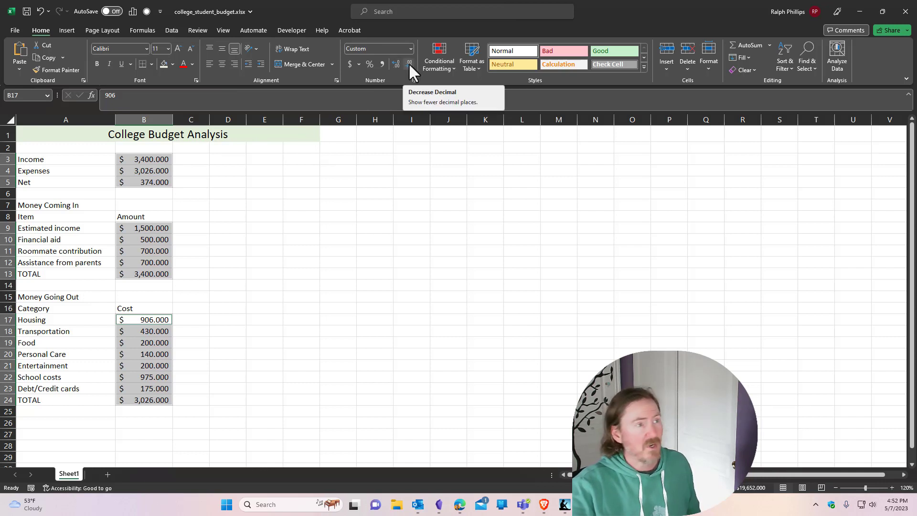
left_click(409, 62)
left_click(408, 62)
left_click(408, 62)
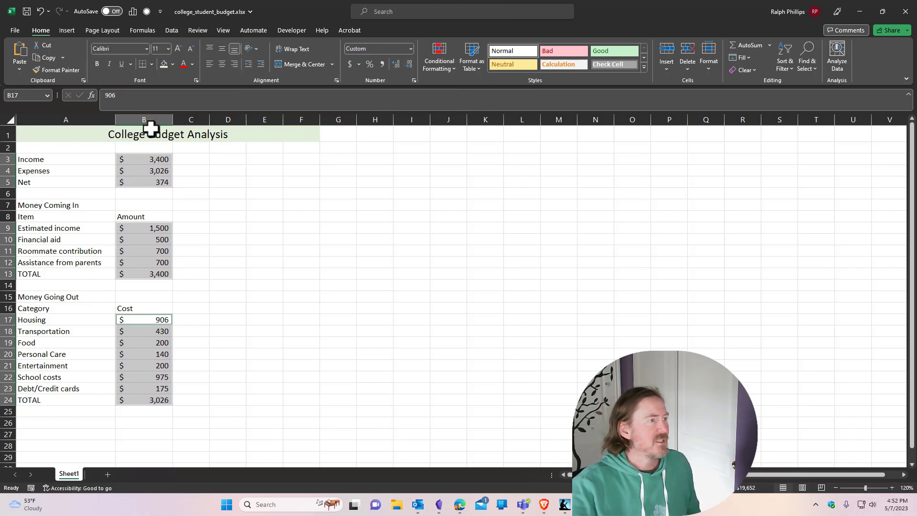
left_click_drag(172, 119, 161, 119)
left_click(216, 261)
Step: Make both TOTAL rows bold, A13:B13 for income and A24:B24 for expenses
left_click_drag(61, 273, 141, 272)
left_click_drag(45, 399, 129, 403)
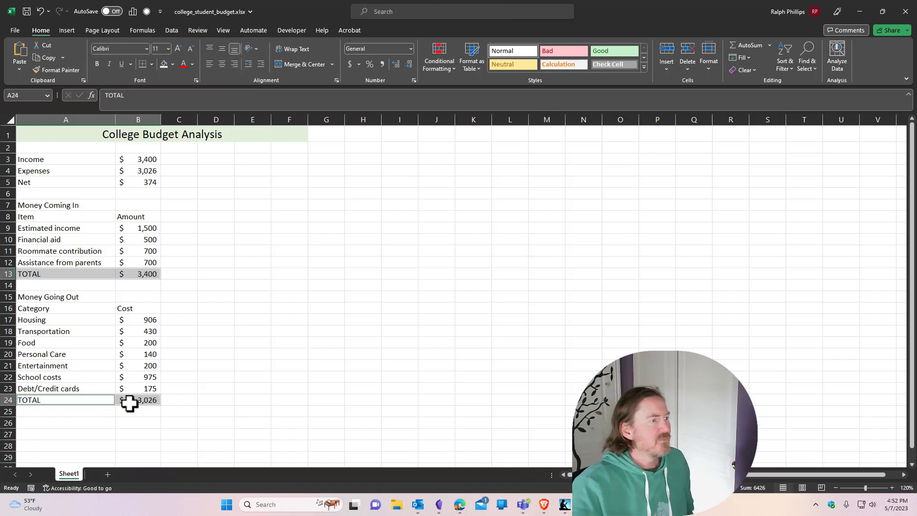
left_click(96, 62)
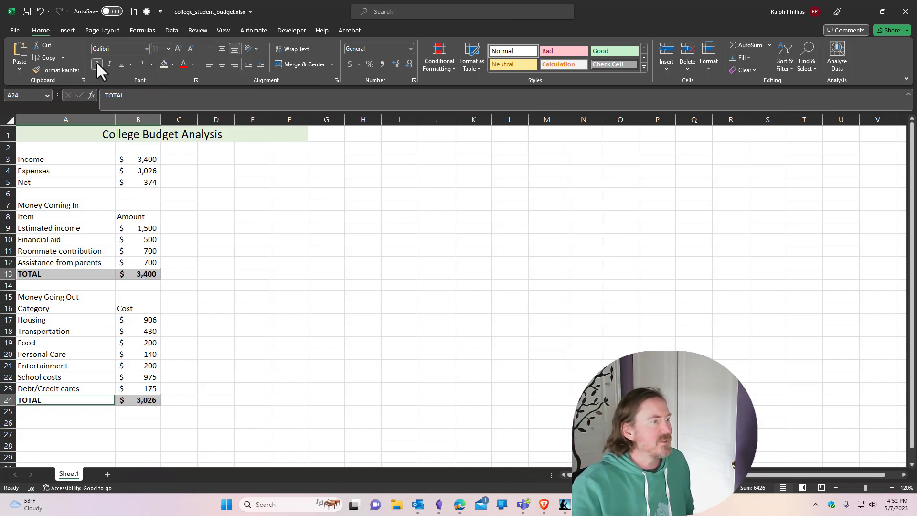
left_click(213, 197)
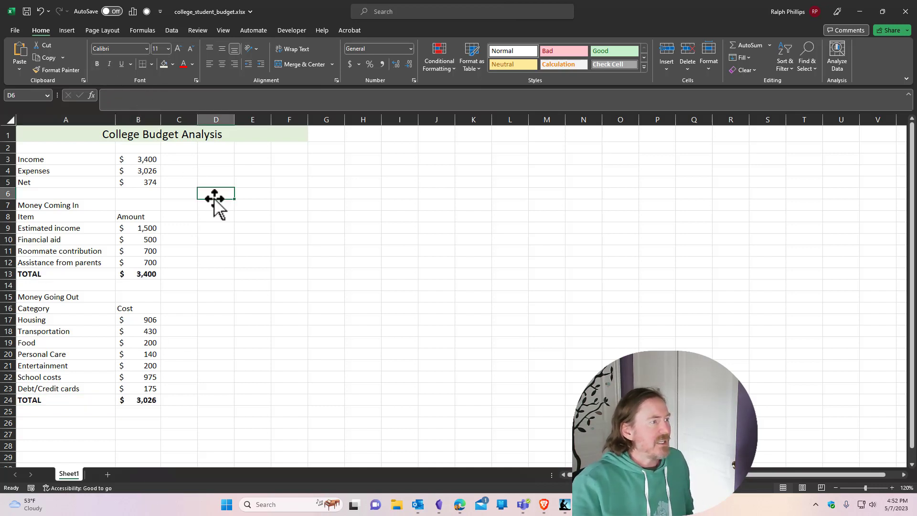
Step: Give the Money Coming In heading in A7 a light green fill and a dark green font color
left_click(67, 205)
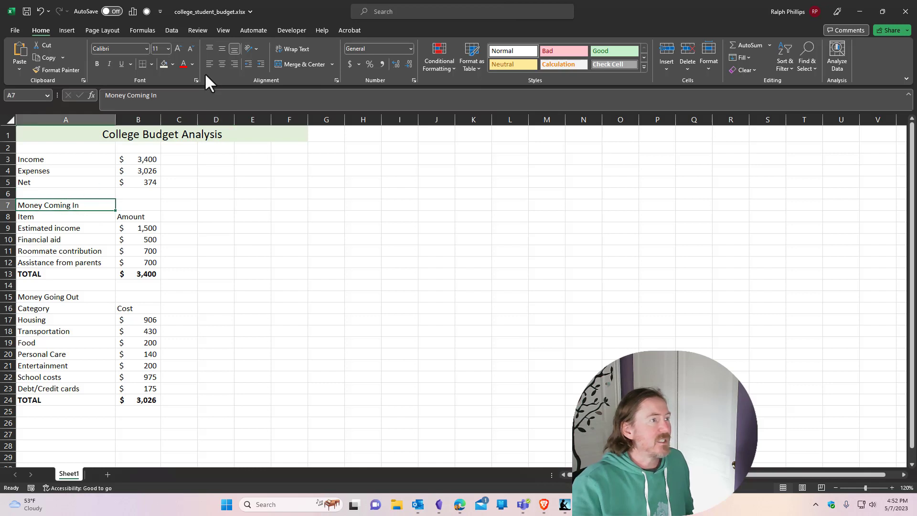
left_click(162, 63)
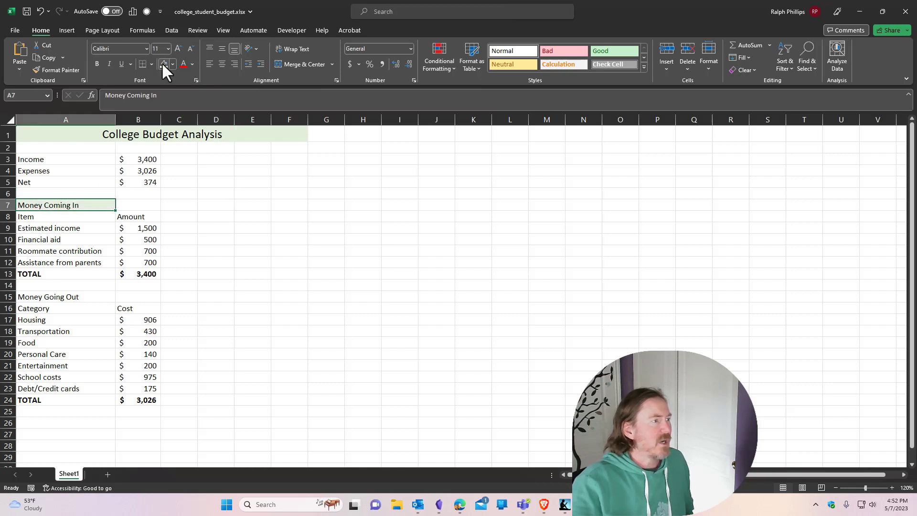
left_click(192, 64)
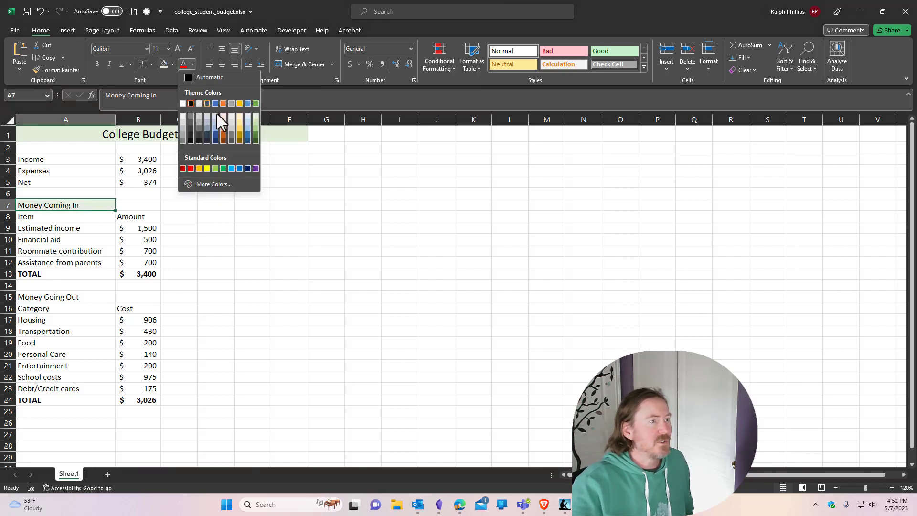
left_click(254, 142)
Step: Give the Money Going Out heading in A15 a light orange fill and a dark red font color
left_click(47, 298)
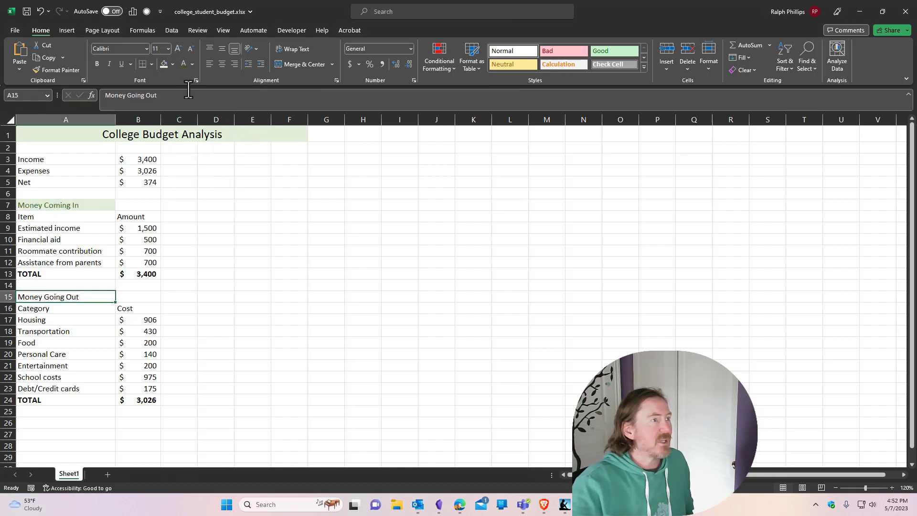
left_click(172, 64)
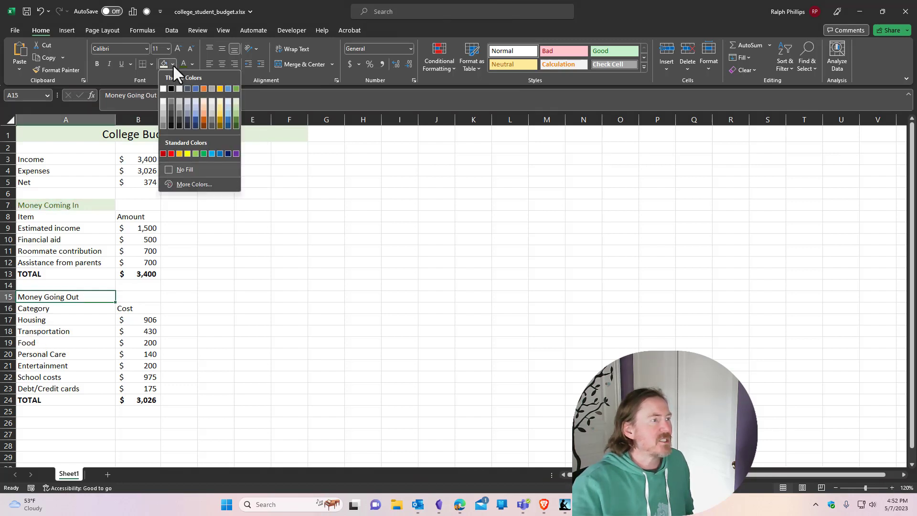
left_click(204, 102)
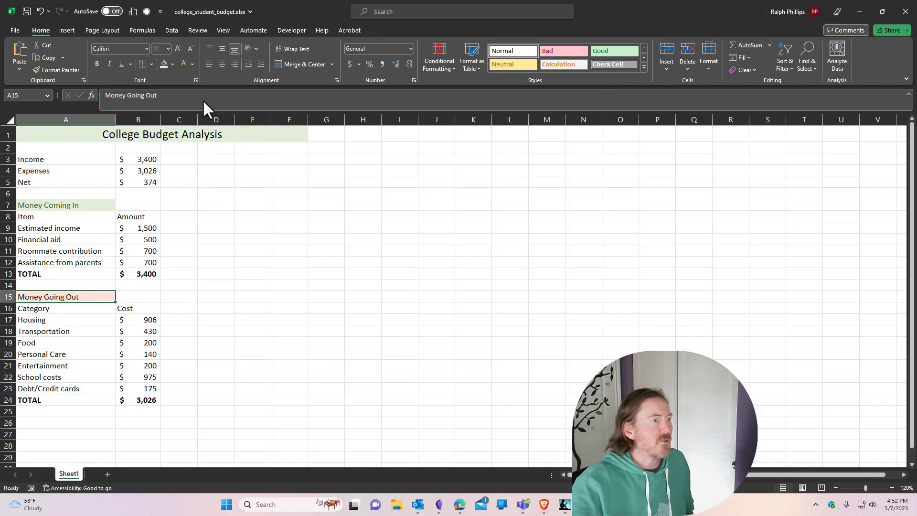
left_click(192, 64)
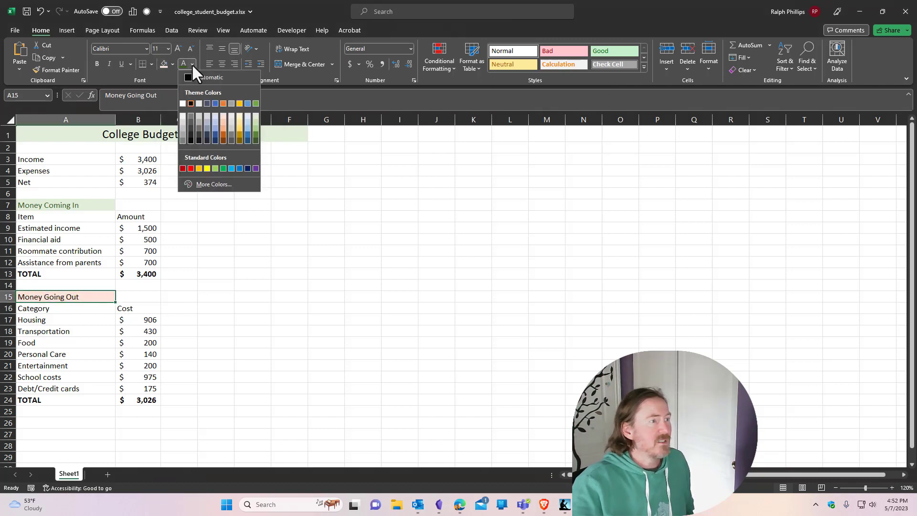
left_click(181, 169)
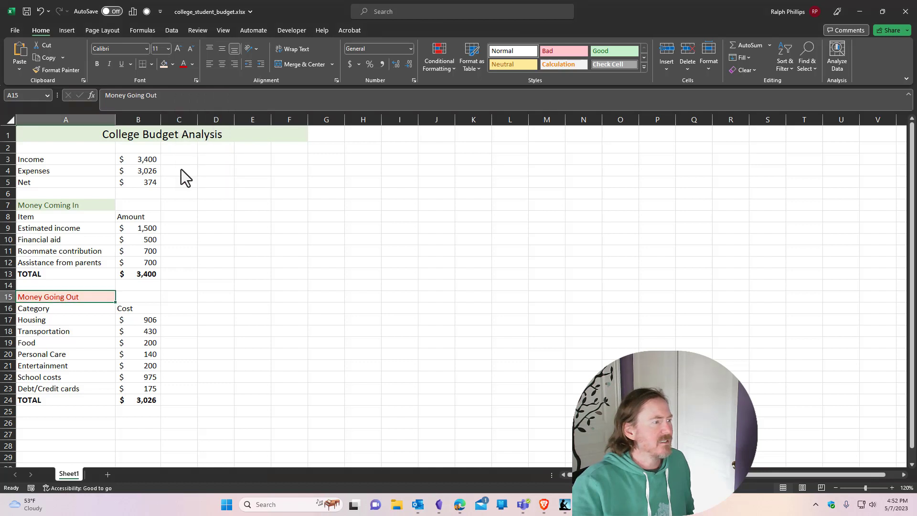
left_click(191, 299)
Step: Copy the formatting of the Money Going Out heading from A15 to B15 with Format Painter
left_click(98, 296)
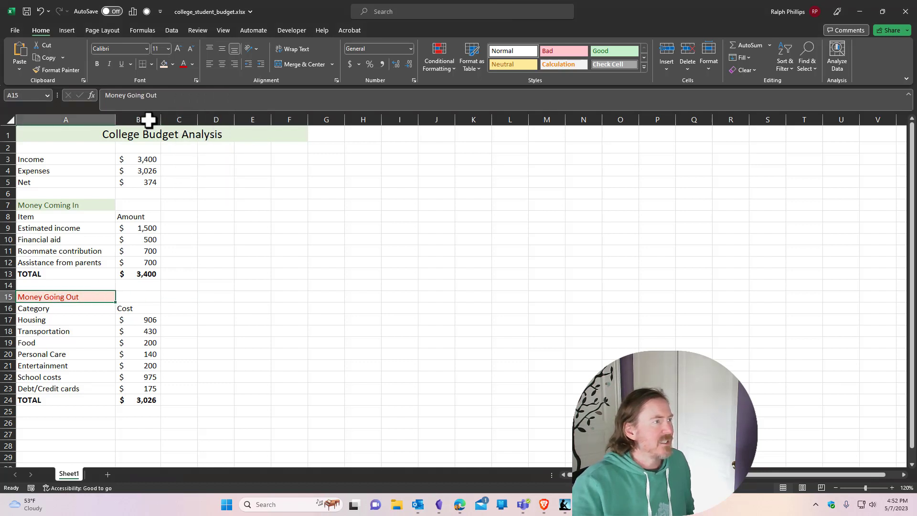
left_click(72, 68)
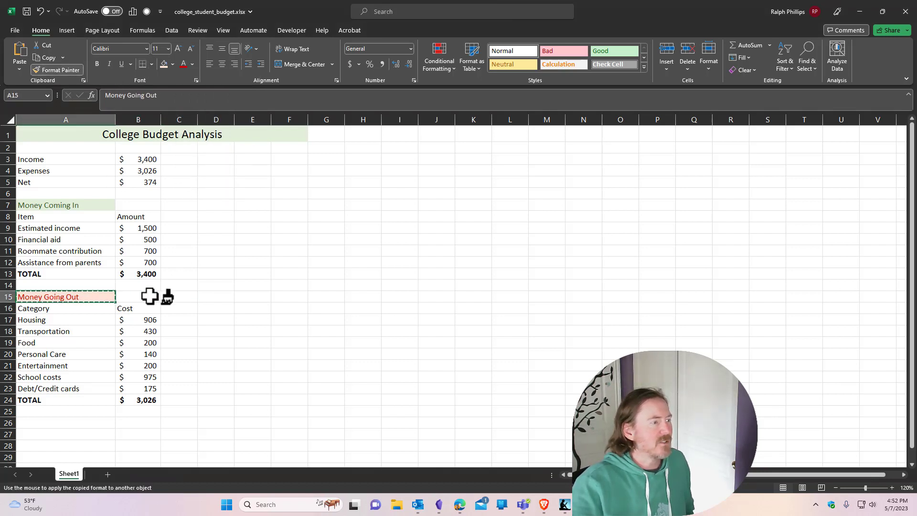
left_click(146, 297)
Step: Copy the formatting of the Money Coming In heading from A7 to B7 with Format Painter
left_click(96, 205)
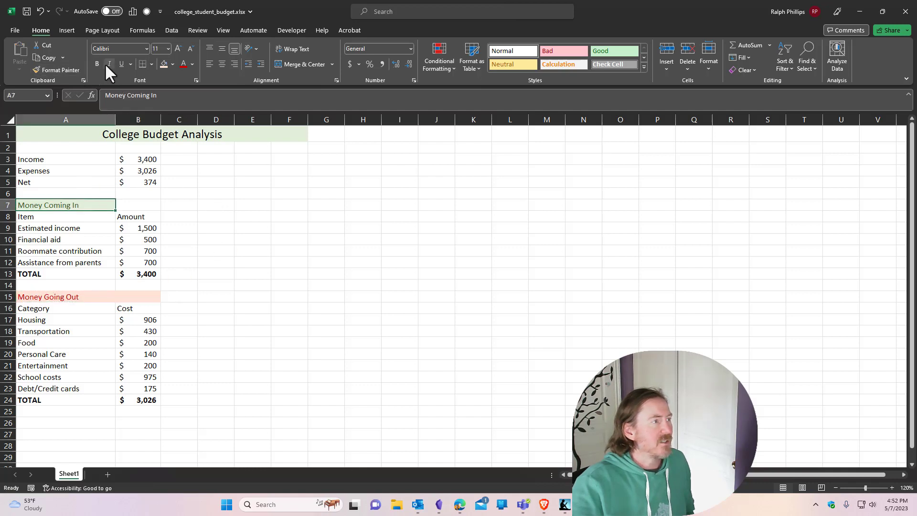
left_click(68, 71)
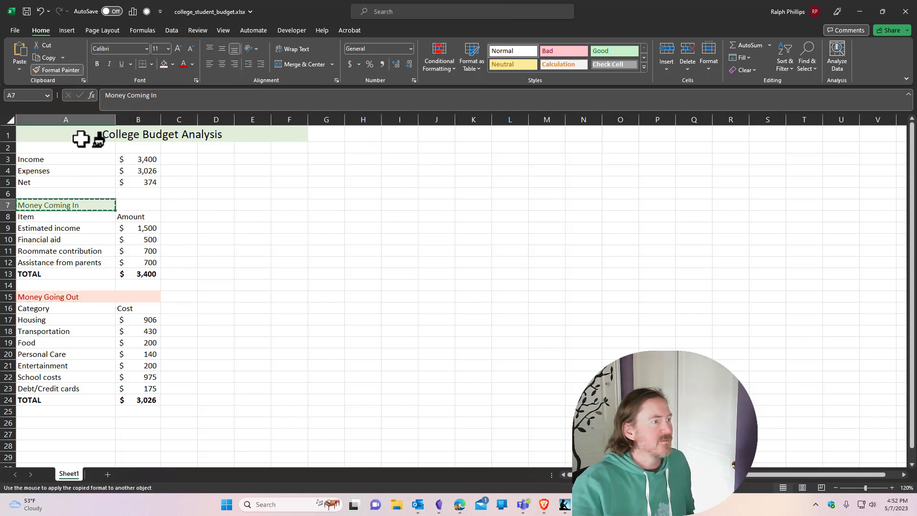
left_click(134, 206)
left_click(252, 301)
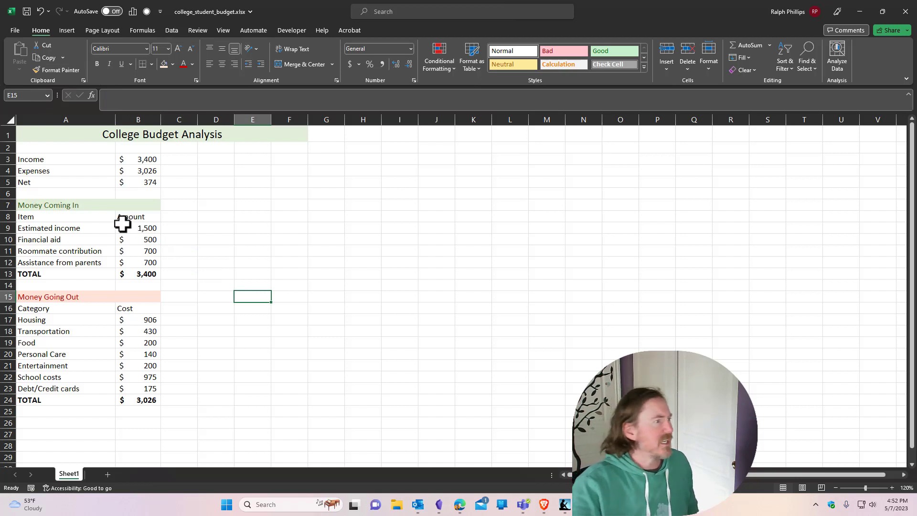
Step: Make the Money Coming In heading in A7 and the Money Going Out heading in A15 bold
left_click(77, 204)
left_click(95, 62)
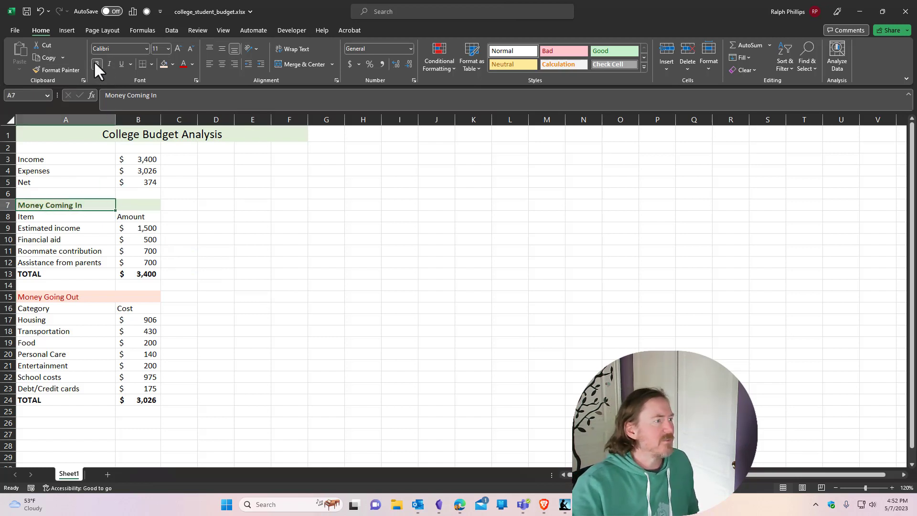
left_click(74, 295)
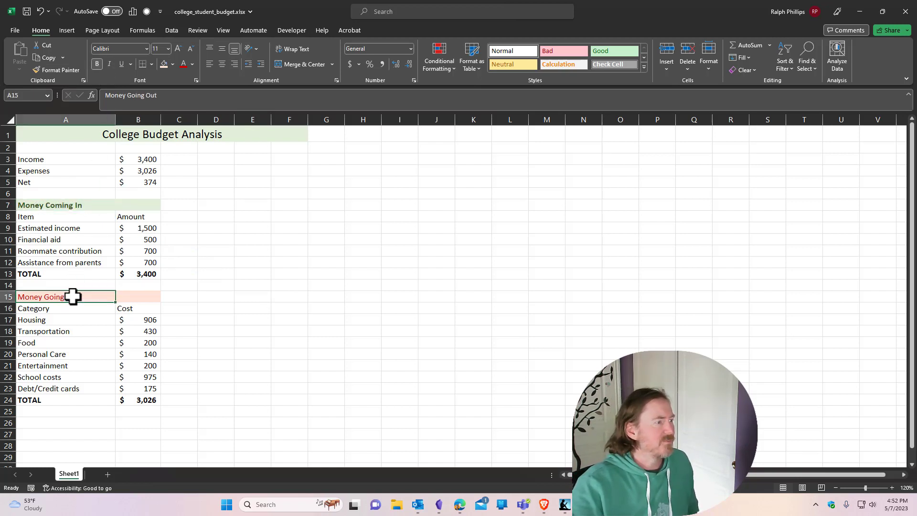
left_click(96, 62)
left_click(190, 272)
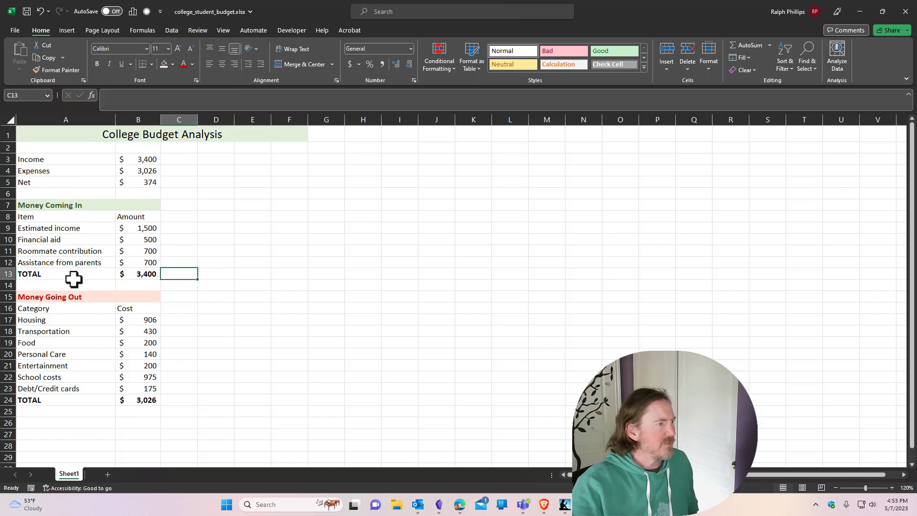
left_click(72, 296)
left_click(247, 250)
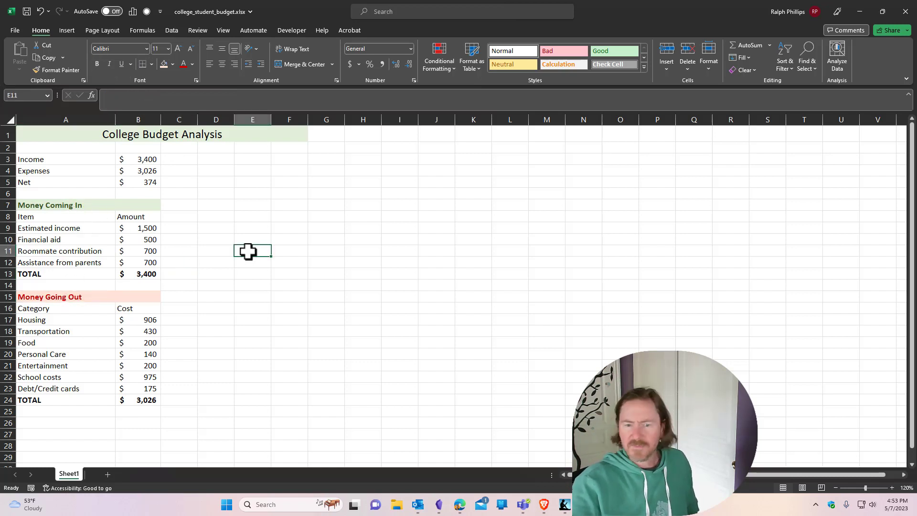
Step: Give the income TOTAL row A13:B13 a light blue fill and copy its formatting to the expense TOTAL row A24:B24
left_click_drag(61, 273, 153, 273)
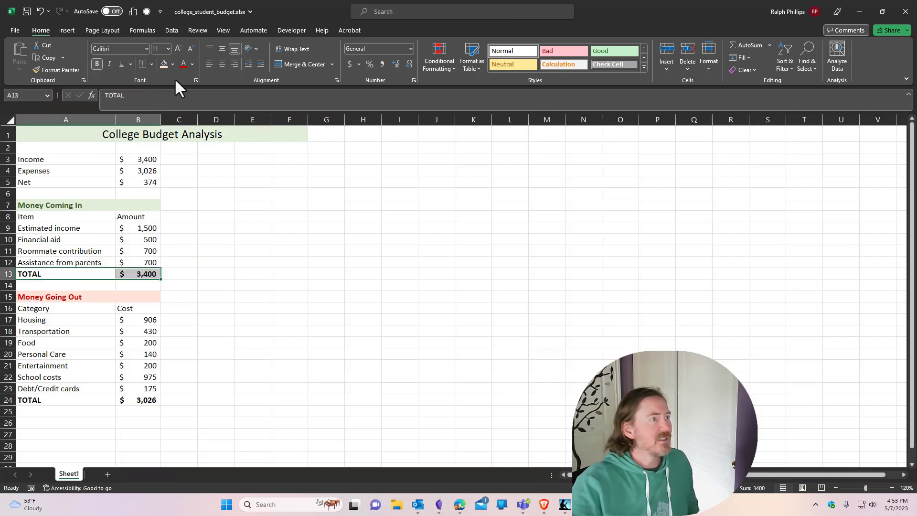
left_click(172, 63)
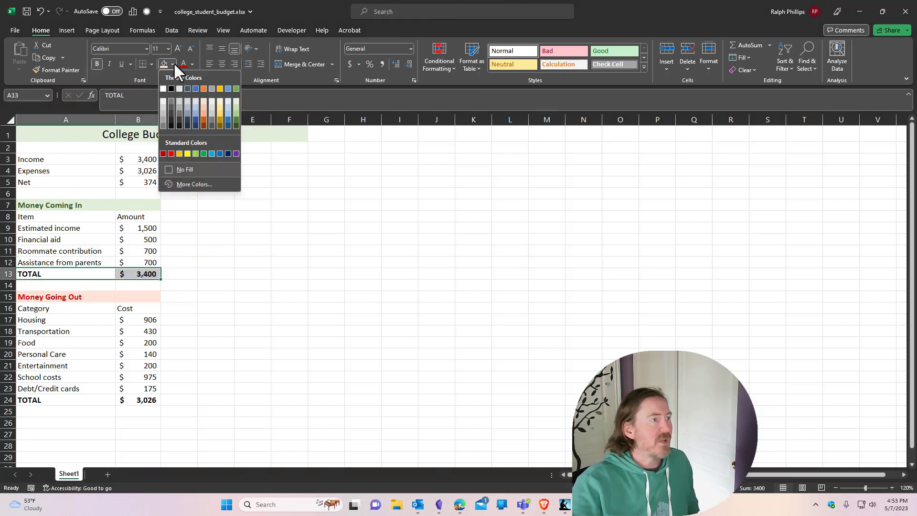
left_click(196, 99)
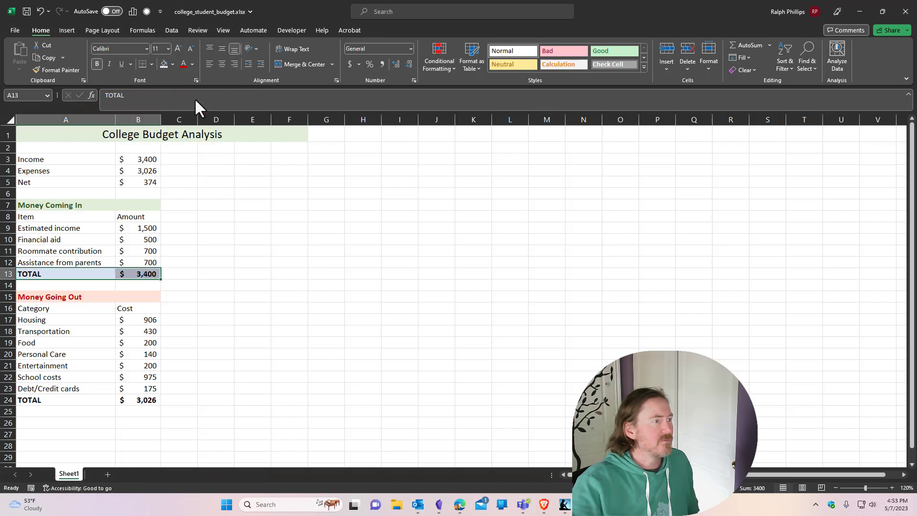
left_click(61, 70)
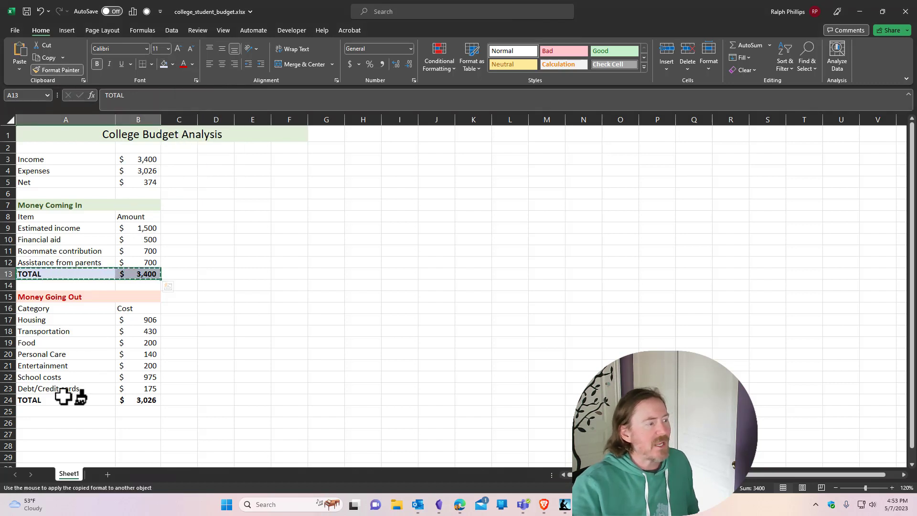
left_click_drag(62, 400, 143, 400)
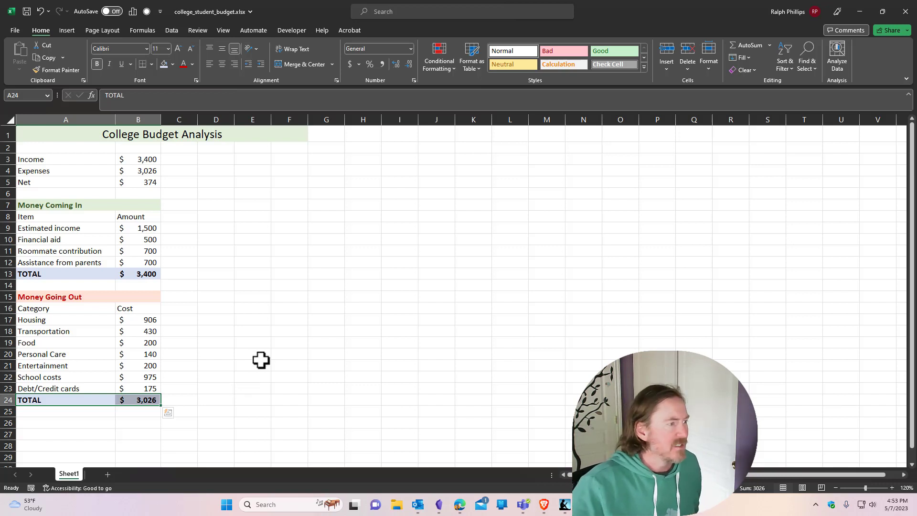
left_click(249, 342)
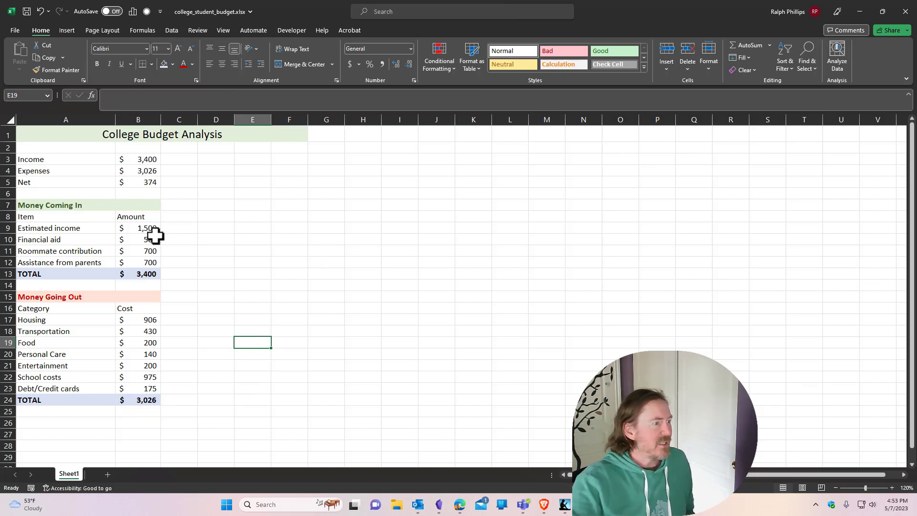
Step: Right-align the Amount heading in B8 and the Cost heading in B16
left_click(152, 218)
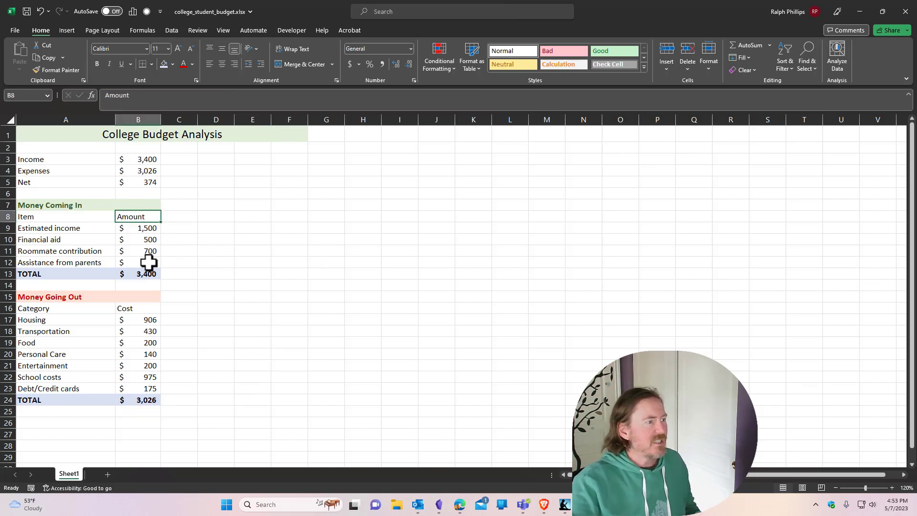
left_click(144, 308, "ctrl")
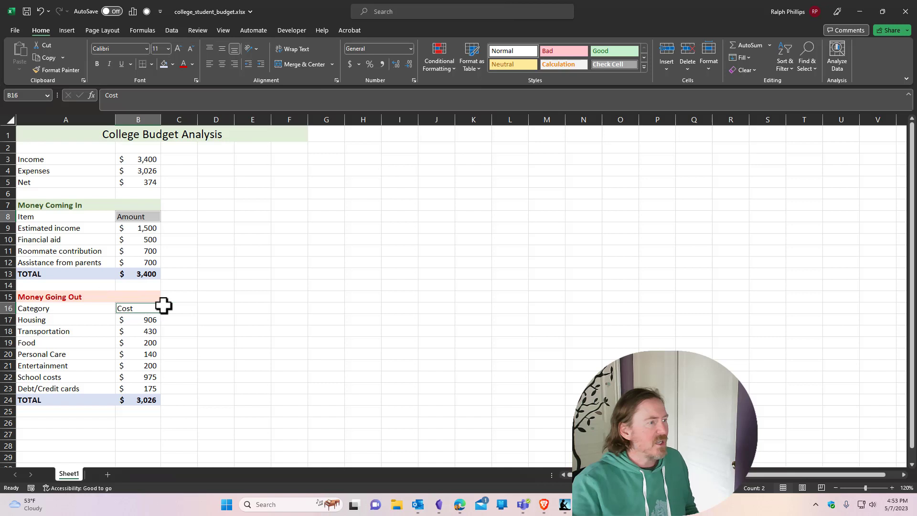
left_click(234, 63)
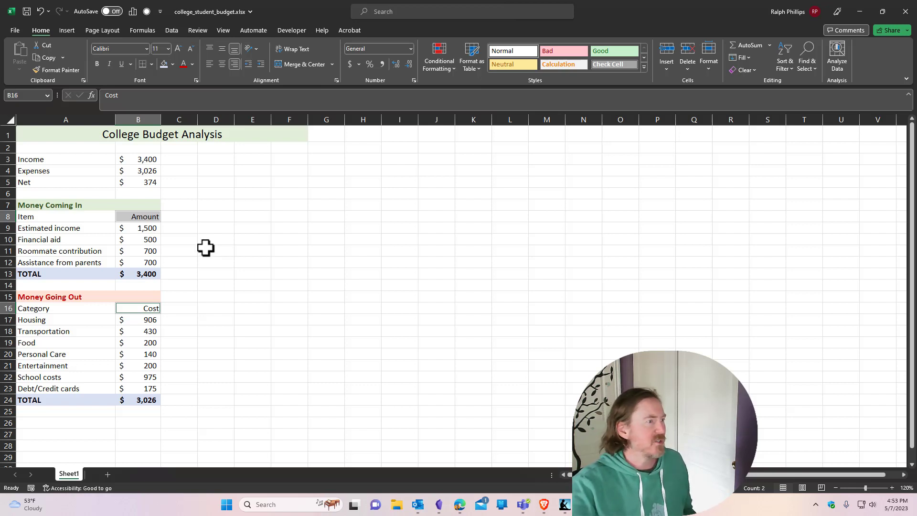
left_click(205, 249)
left_click(146, 309)
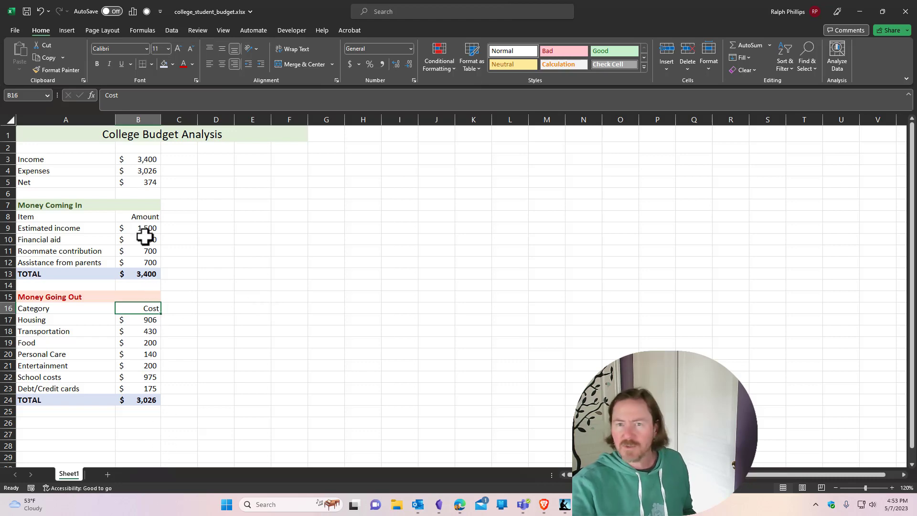
Step: Check the sample image and insert a 3-D pie chart of the expense categories and costs in A17:B23
left_click_drag(916, 135, 514, 52)
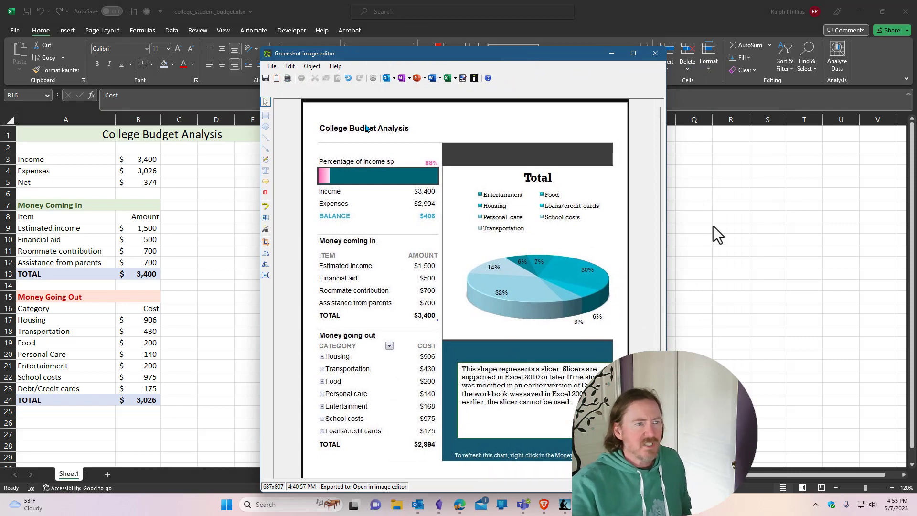
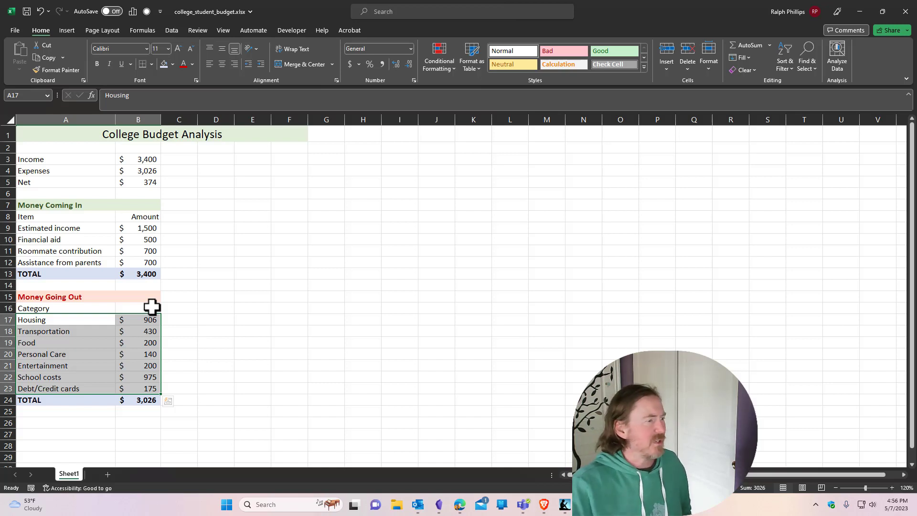
left_click(253, 343)
left_click_drag(59, 319, 136, 388)
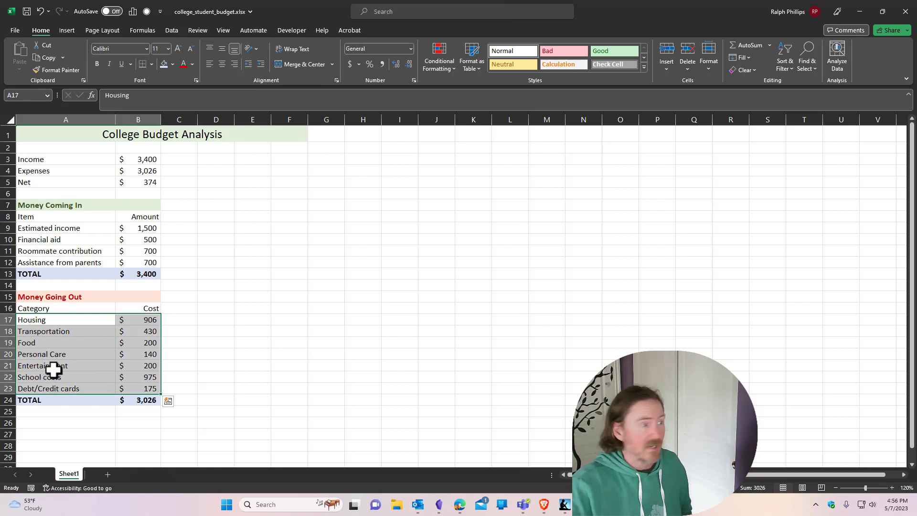
left_click(183, 353)
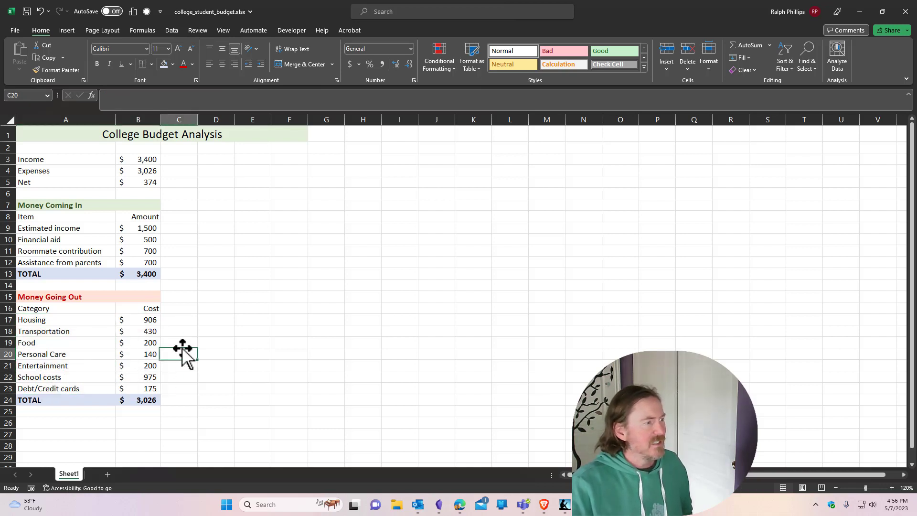
left_click_drag(70, 319, 141, 386)
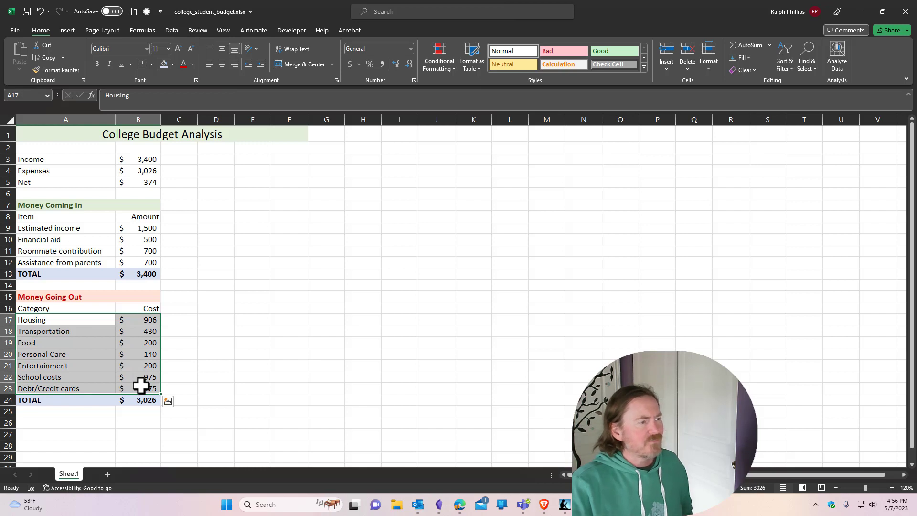
left_click(70, 28)
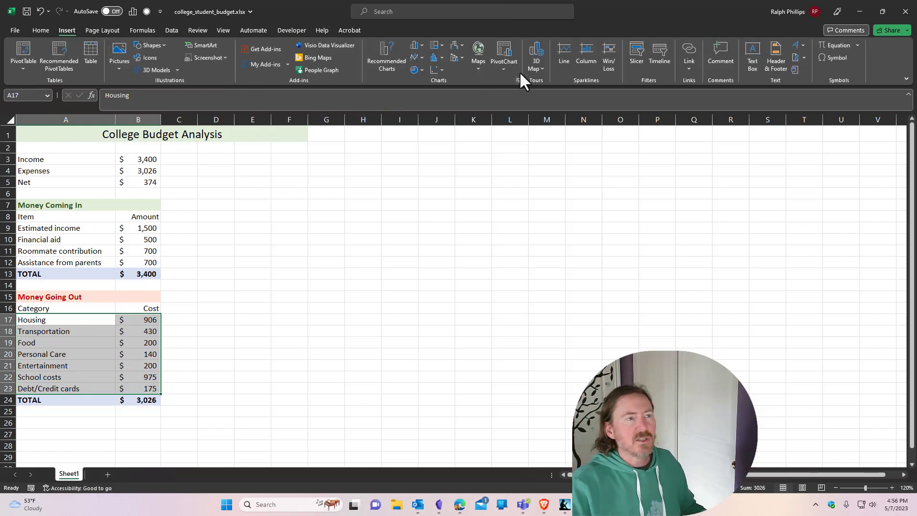
left_click(421, 70)
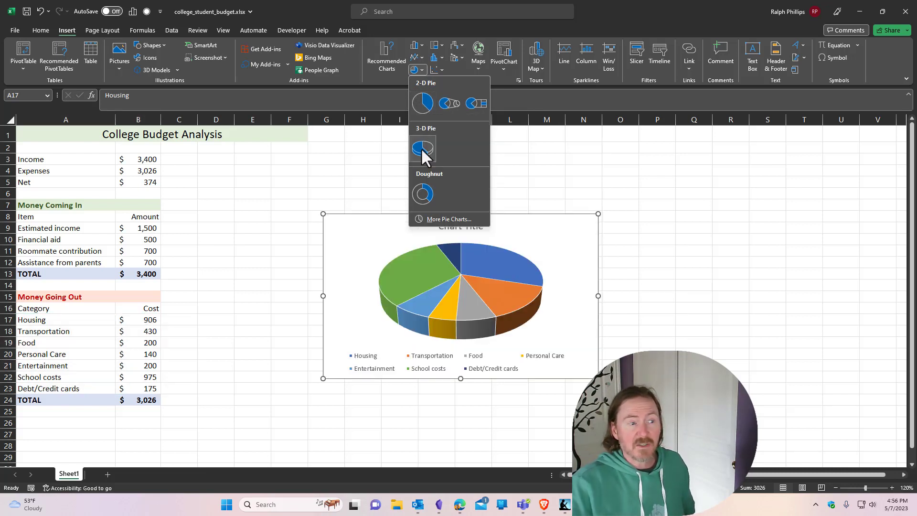
left_click(422, 150)
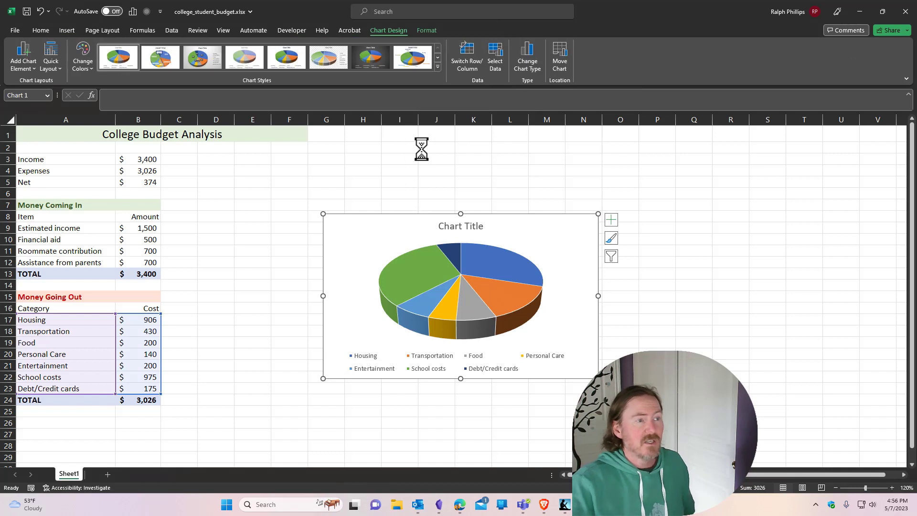
Step: Move and resize the pie chart to cover about C2:I17 beside the budget tables, and compare it with the sample image
left_click_drag(550, 222, 392, 155)
left_click_drag(439, 312, 421, 328)
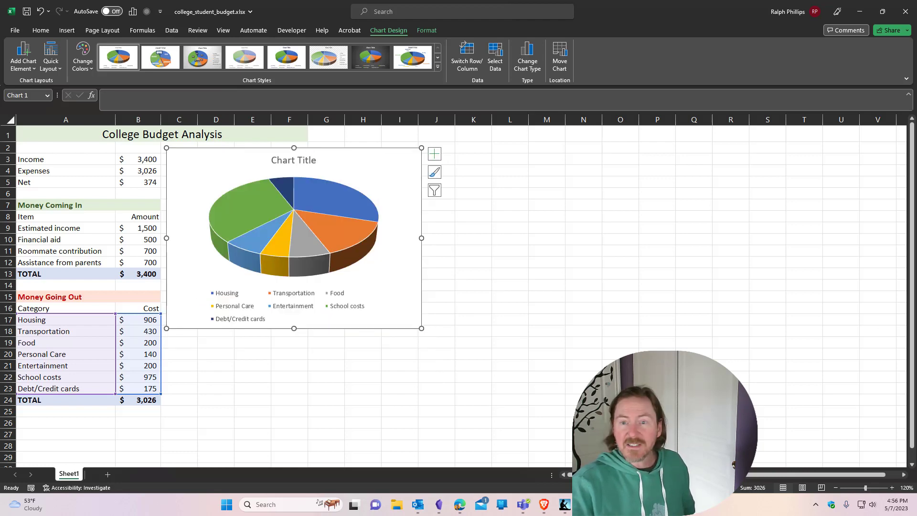
key("alt+Tab")
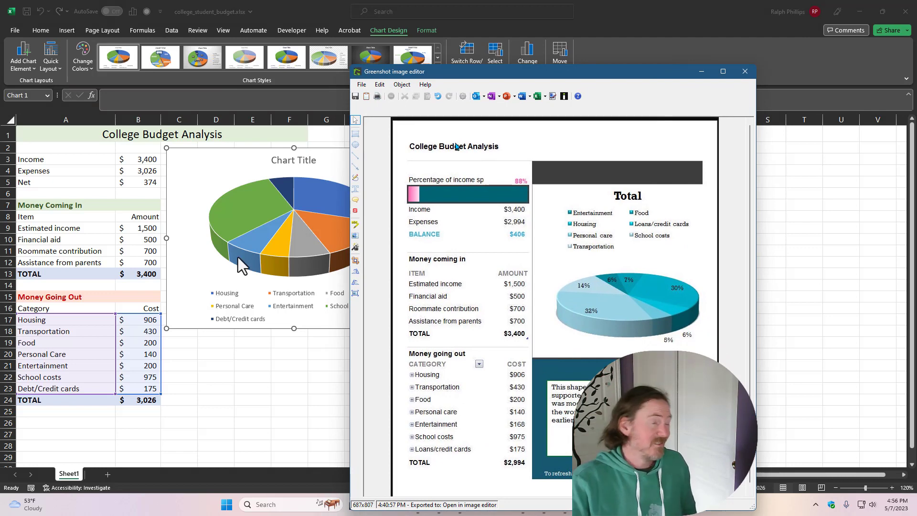
left_click(701, 72)
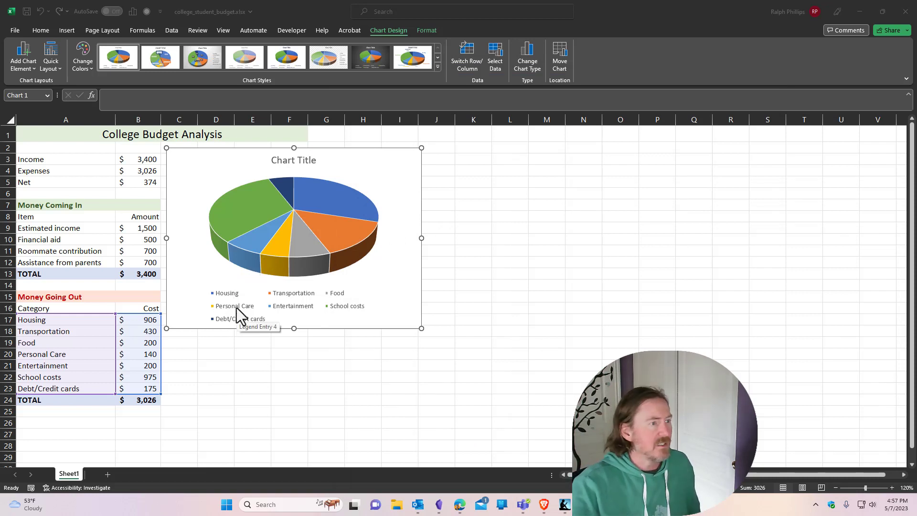
left_click(294, 165)
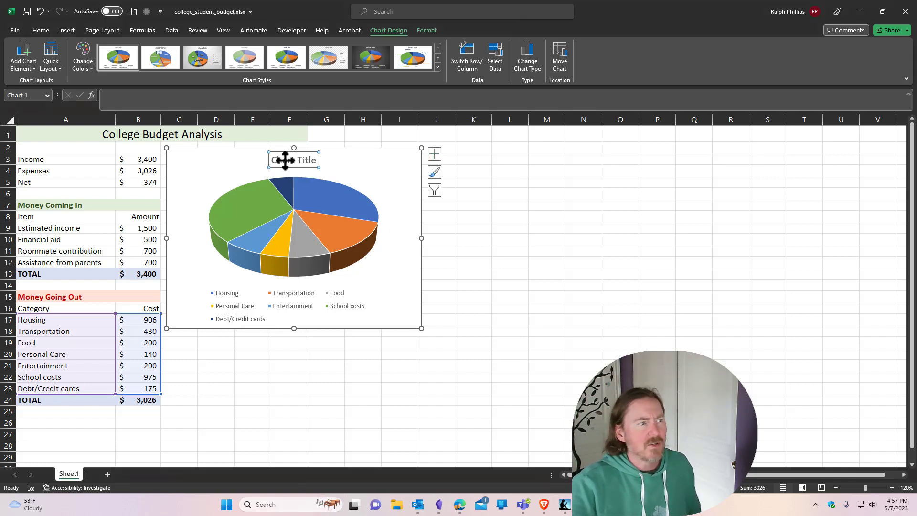
left_click(276, 160)
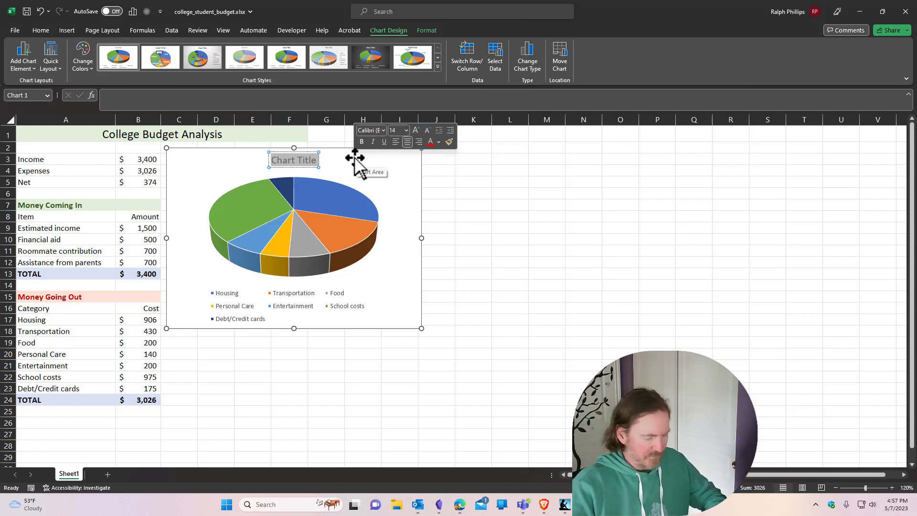
type("e")
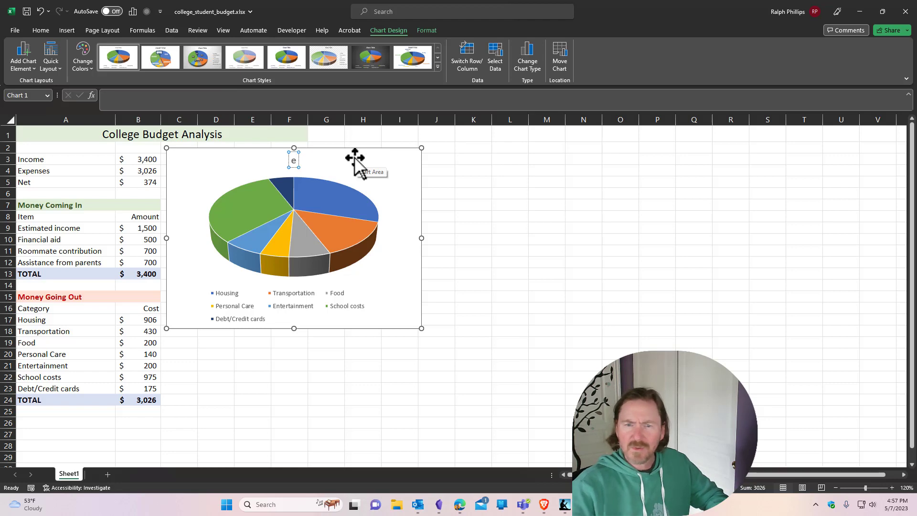
left_click_drag(916, 143, 688, 67)
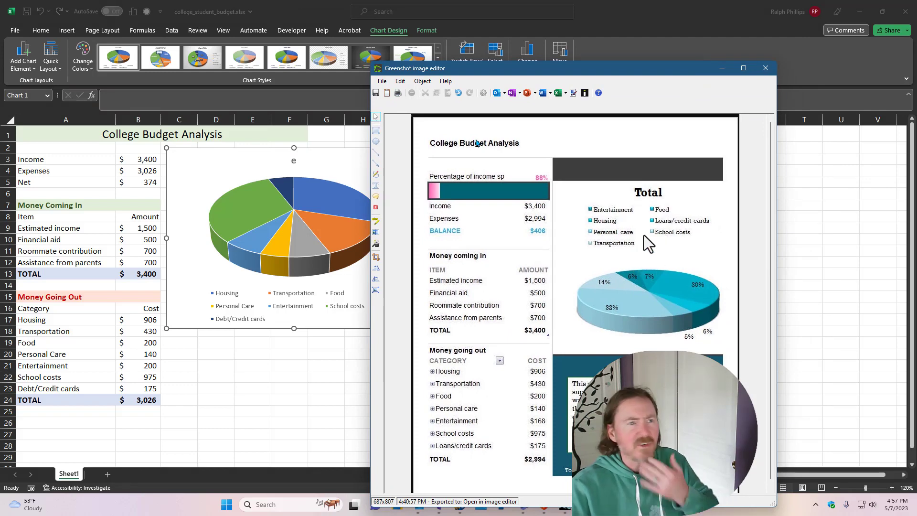
left_click_drag(620, 70, 916, 205)
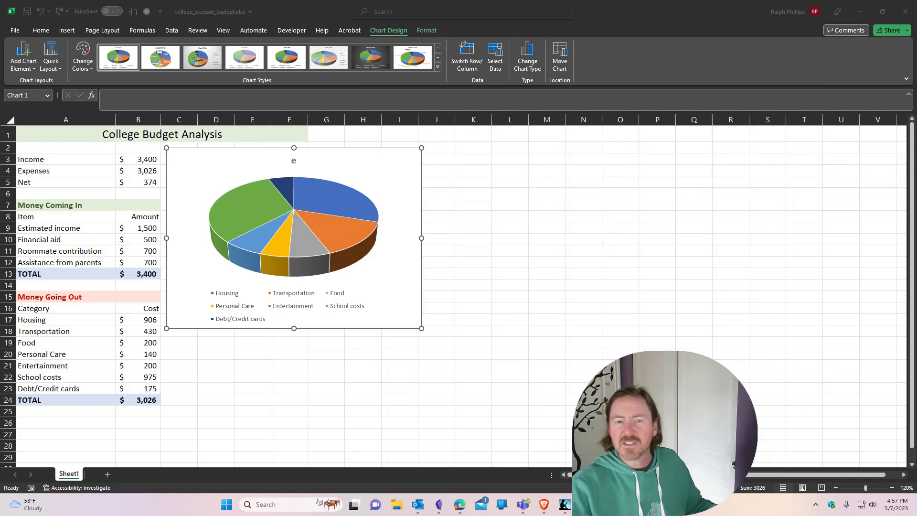
Step: Retitle the pie chart Monthly Expenses
left_click(294, 160)
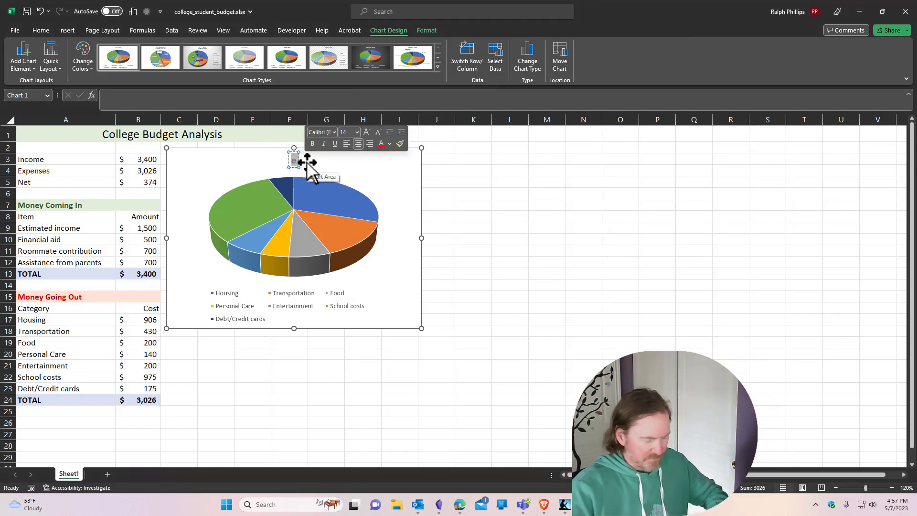
type("mON")
key("BackSpace")
key("BackSpace")
key("BackSpace")
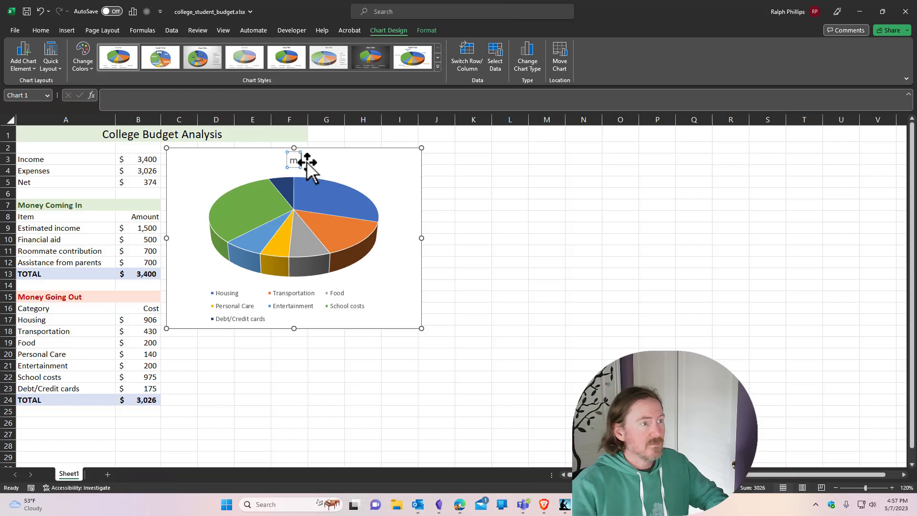
key("Caps_Lock")
type("Monthly")
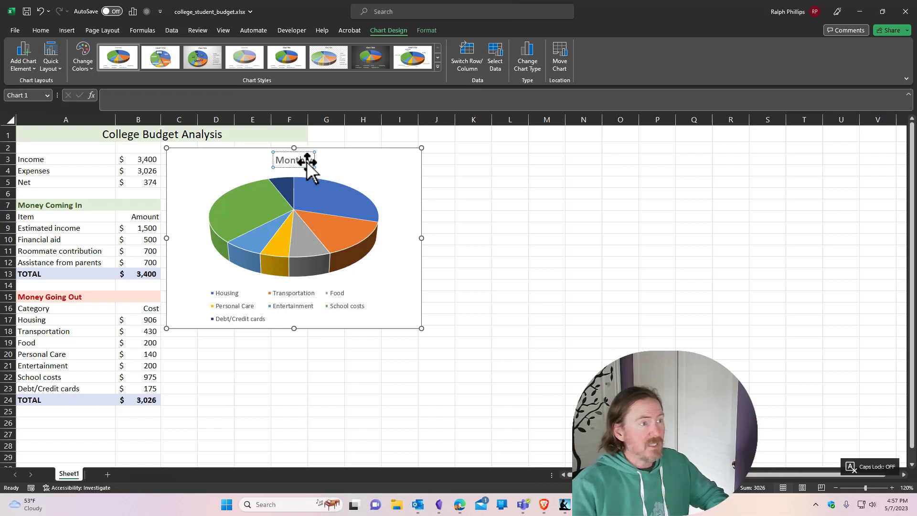
type(" Expenses")
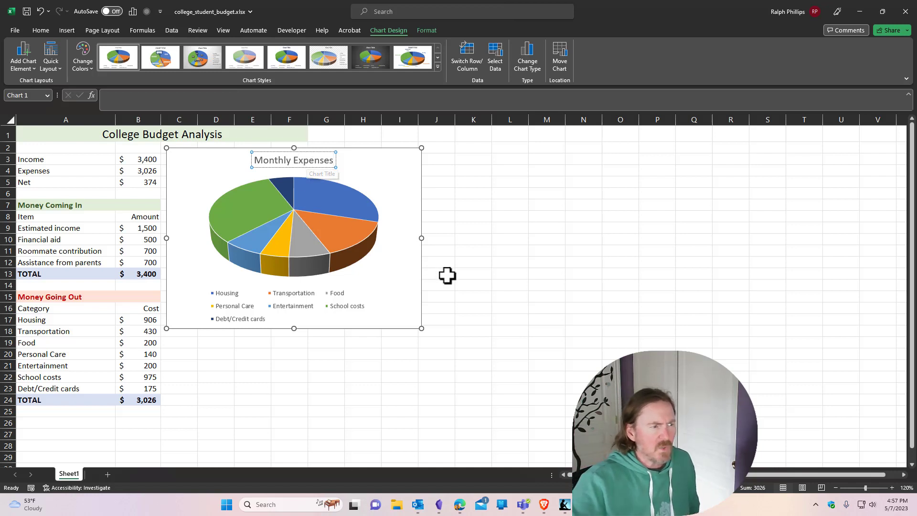
left_click(408, 275)
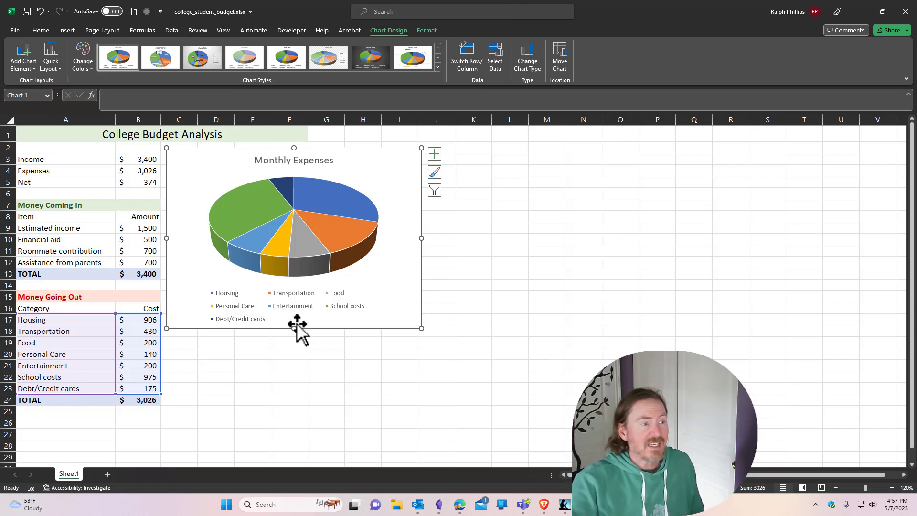
Step: Increase the chart legend's font size to 12
left_click(296, 308)
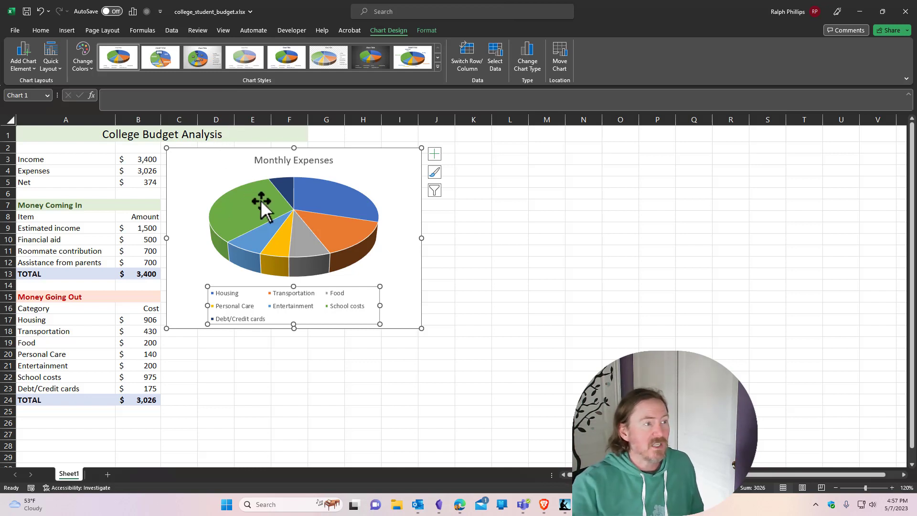
mouse_move(260, 200)
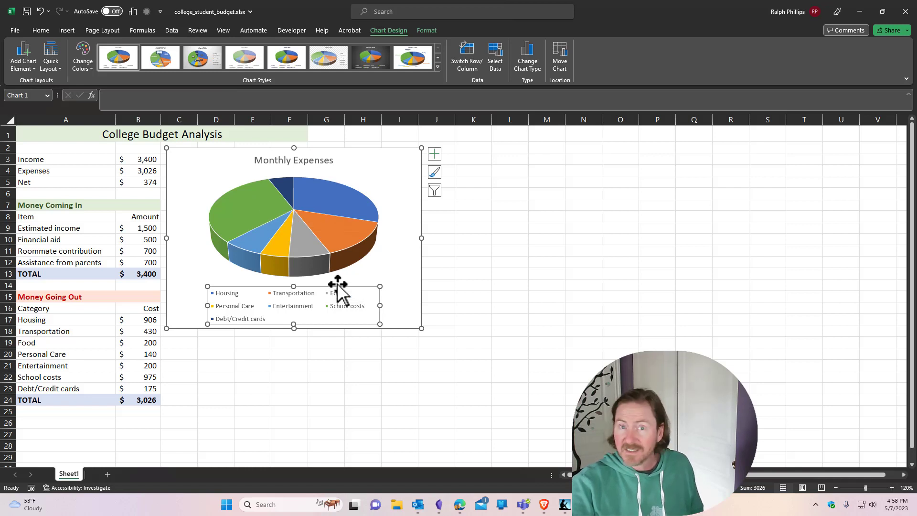
left_click(42, 30)
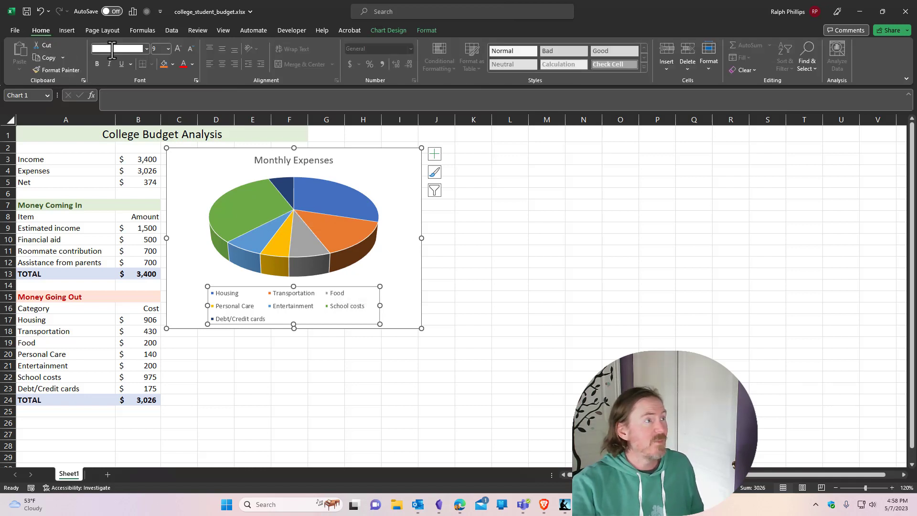
left_click(178, 50)
left_click(178, 49)
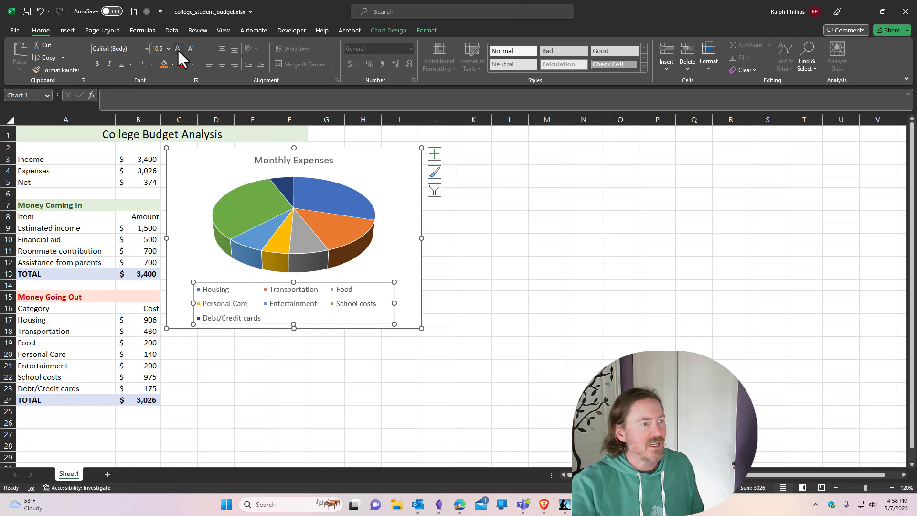
left_click(178, 49)
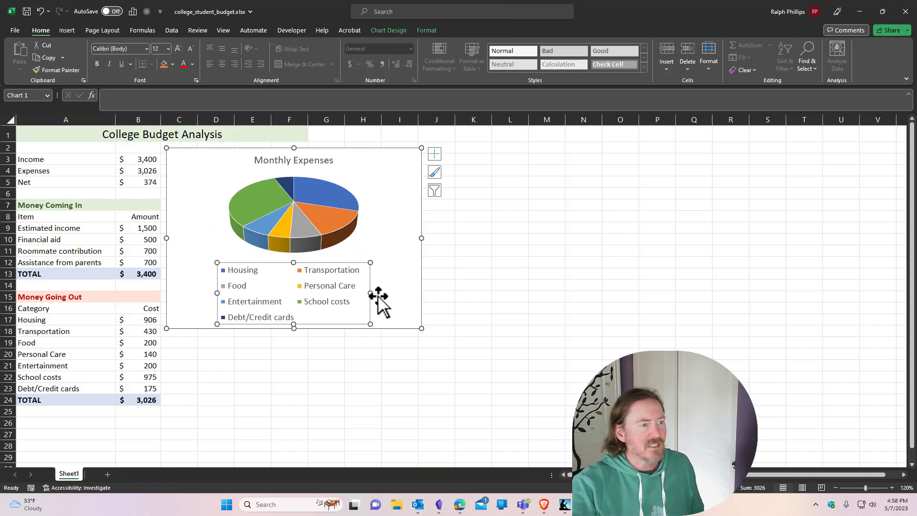
Step: Widen the legend to nearly the chart's full width and extend the chart downward to row 24
left_click_drag(369, 293, 418, 296)
left_click_drag(216, 294, 170, 292)
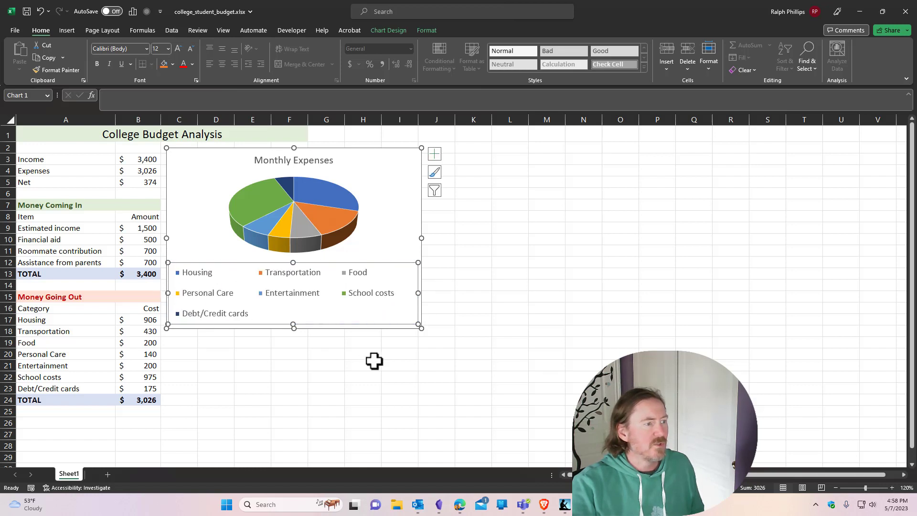
left_click_drag(294, 328, 293, 403)
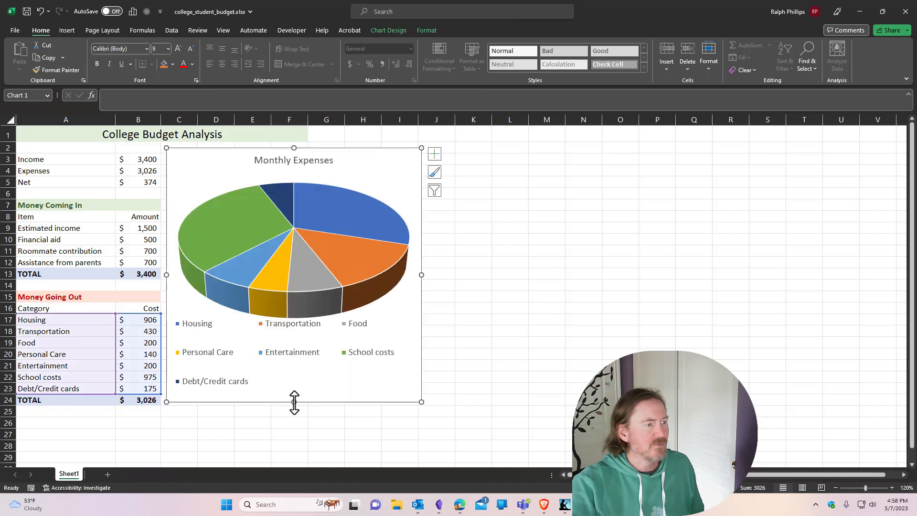
Step: Shrink the pie's plot area so it clears the legend, and centre it under the chart title
mouse_move(388, 276)
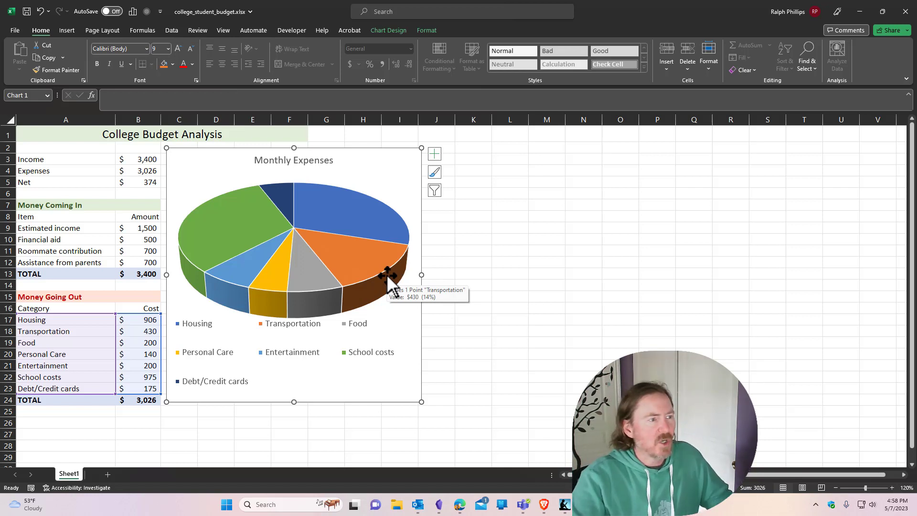
left_click(359, 198)
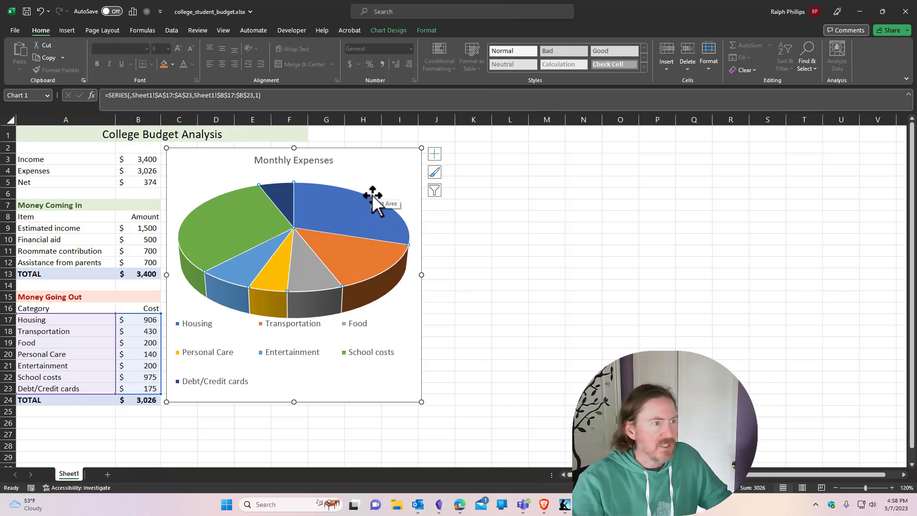
left_click(377, 191)
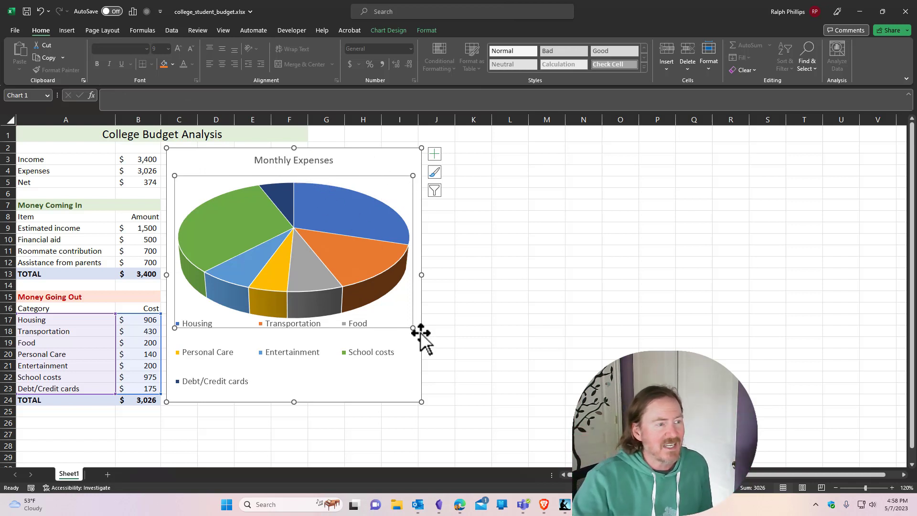
left_click_drag(412, 327, 379, 306)
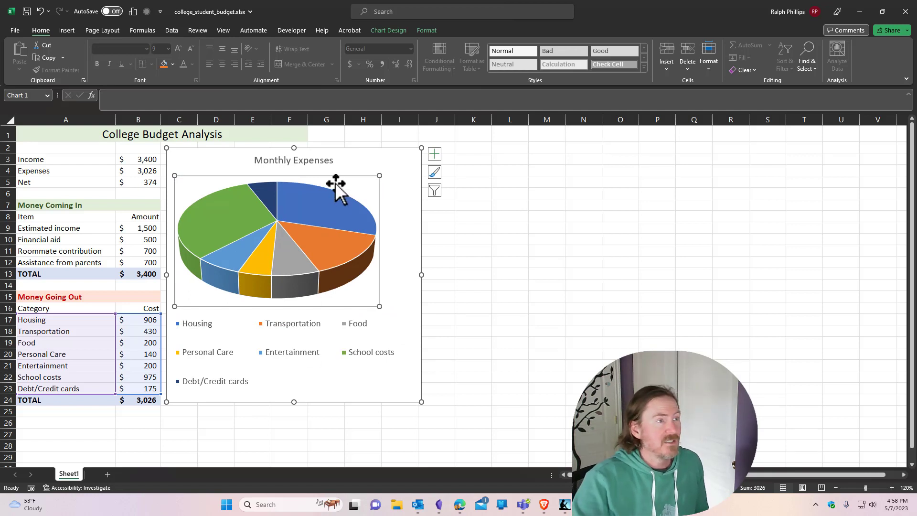
left_click_drag(350, 184, 358, 181)
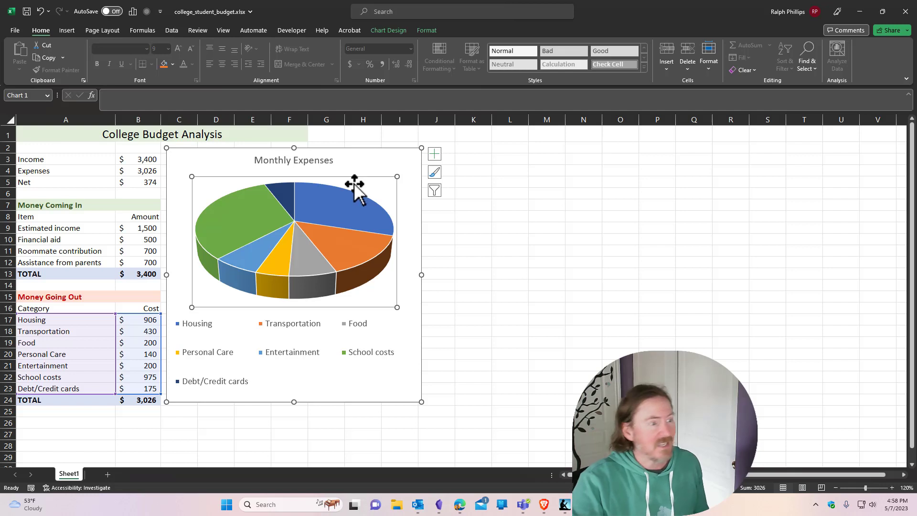
Step: Reduce the legend's height toward the chart's lower edge and enlarge the pie's plot area to fill the space above it
left_click(289, 354)
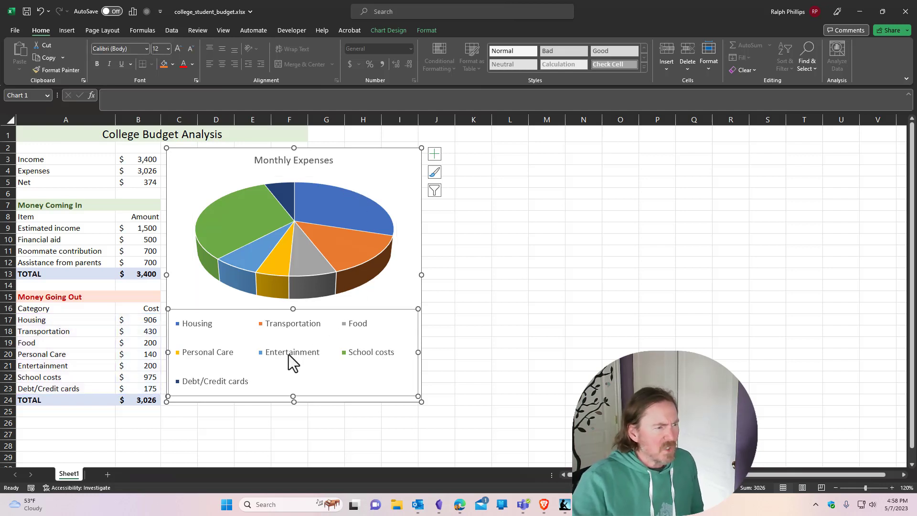
left_click_drag(292, 309, 291, 349)
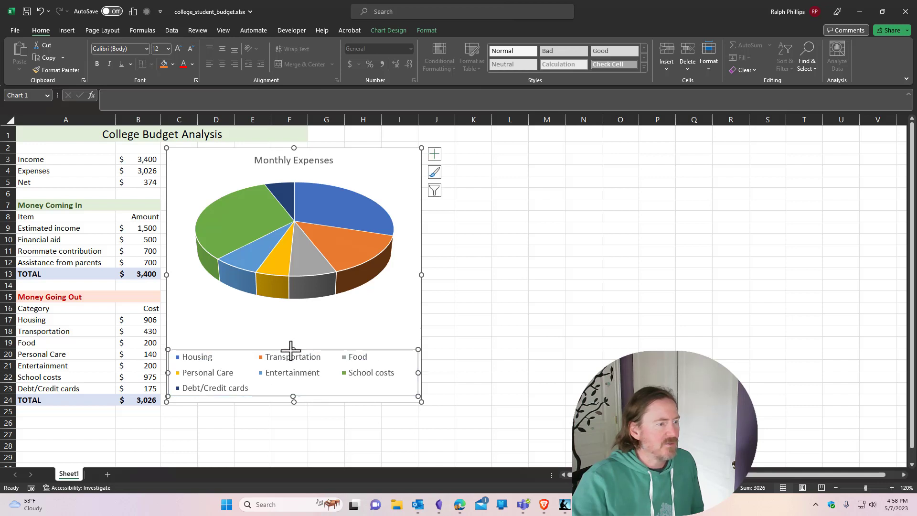
left_click(303, 274)
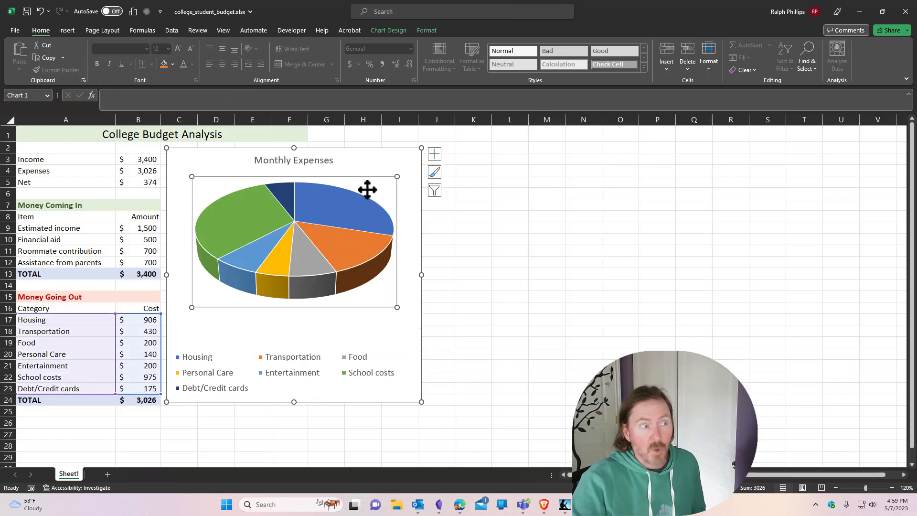
left_click_drag(397, 307, 412, 317)
left_click_drag(191, 318, 173, 330)
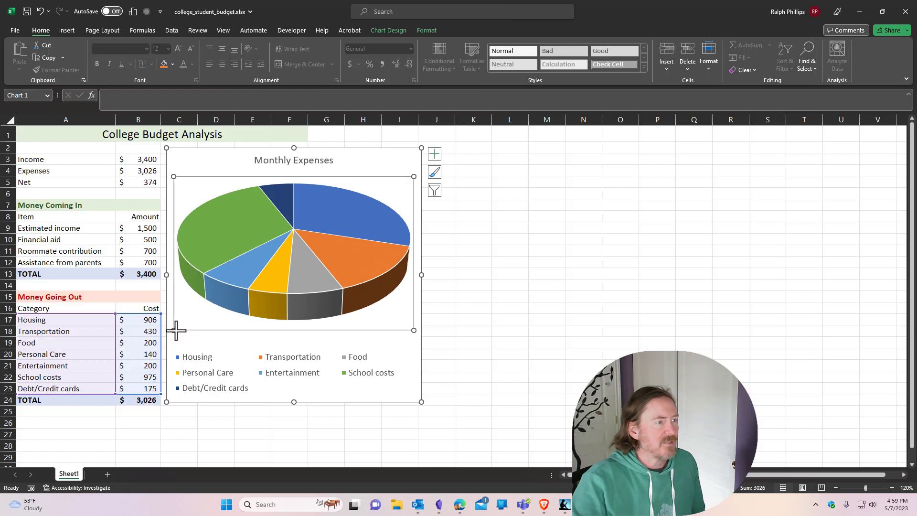
left_click(536, 317)
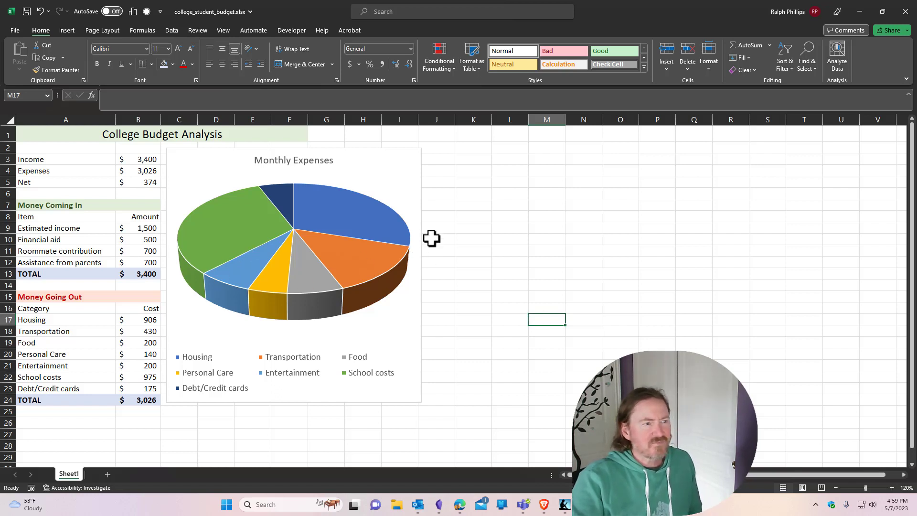
Step: Compare the pie chart with the labelled pie in the sample image, moving the image away again
mouse_move(374, 222)
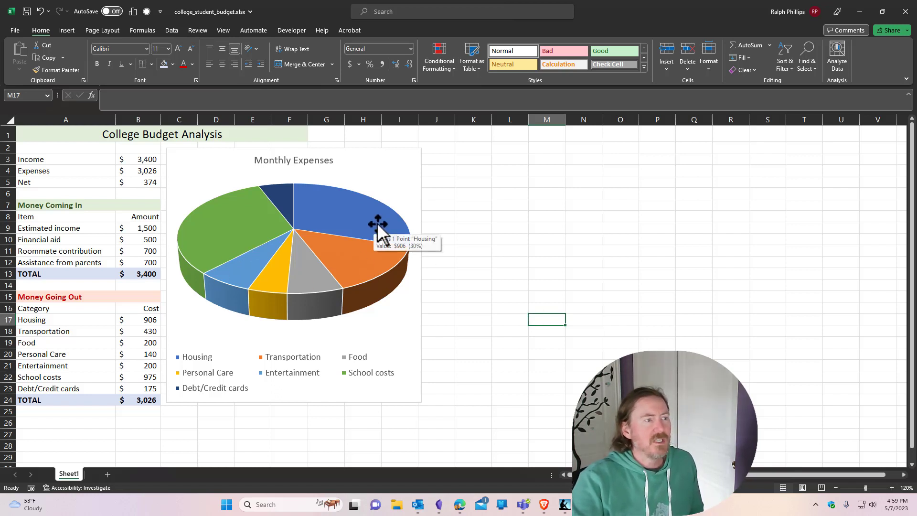
left_click_drag(916, 114, 645, 103)
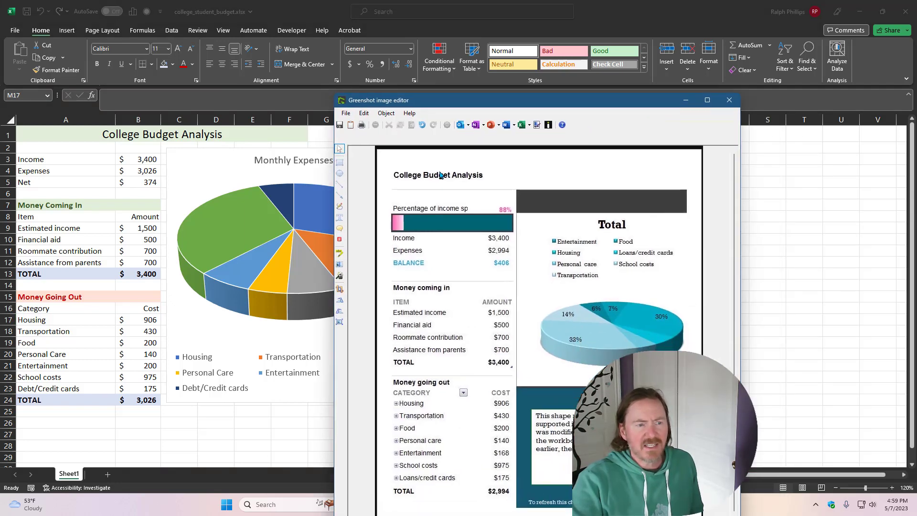
left_click_drag(541, 100, 916, 181)
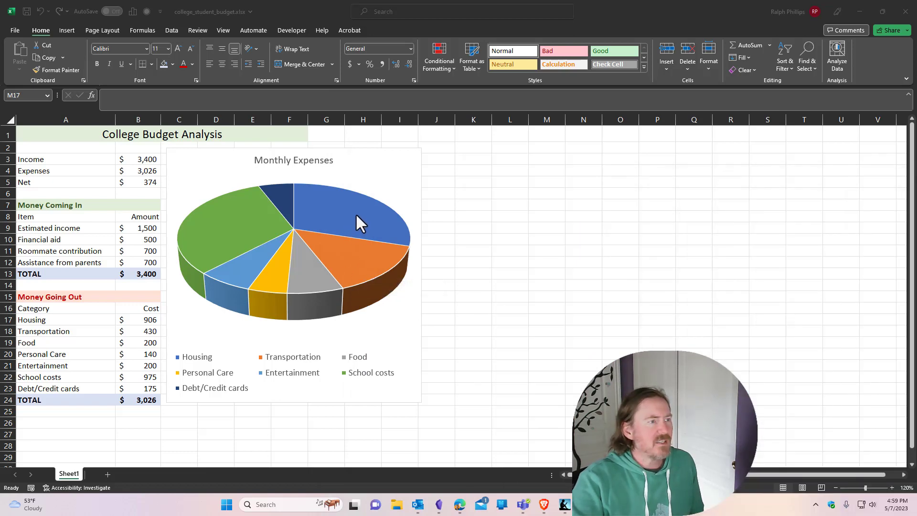
Step: Add data labels to the slices of the Monthly Expenses pie chart
mouse_move(356, 215)
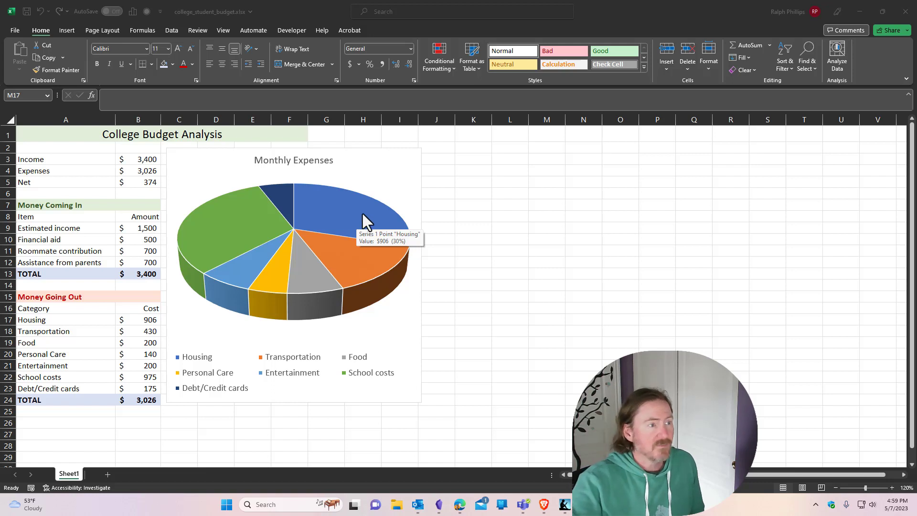
right_click(362, 211)
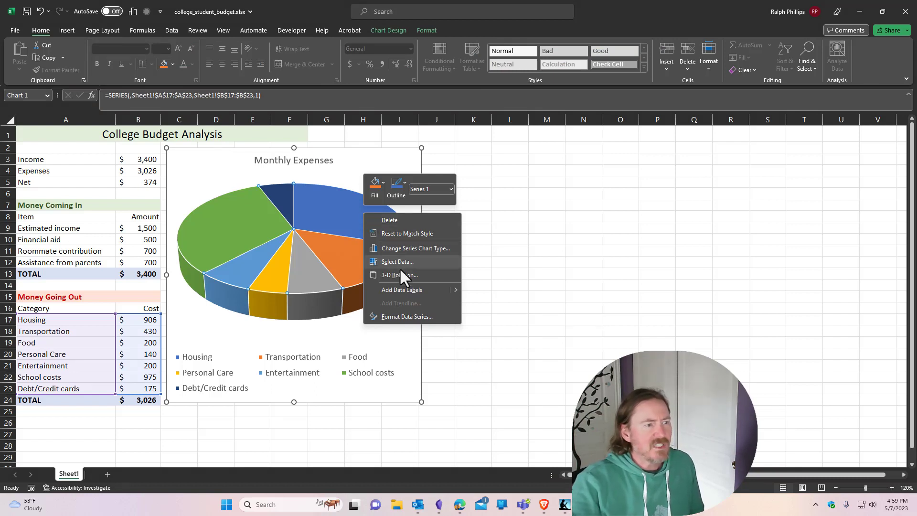
mouse_move(454, 286)
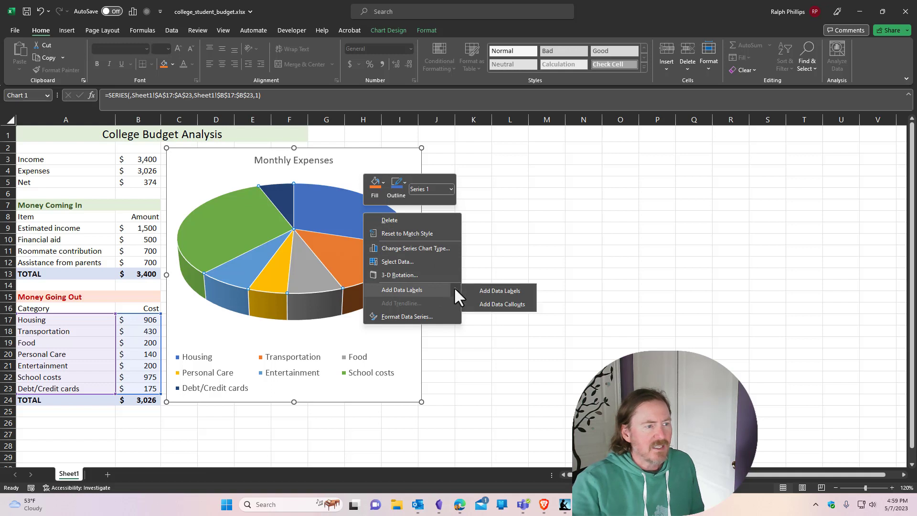
left_click(499, 291)
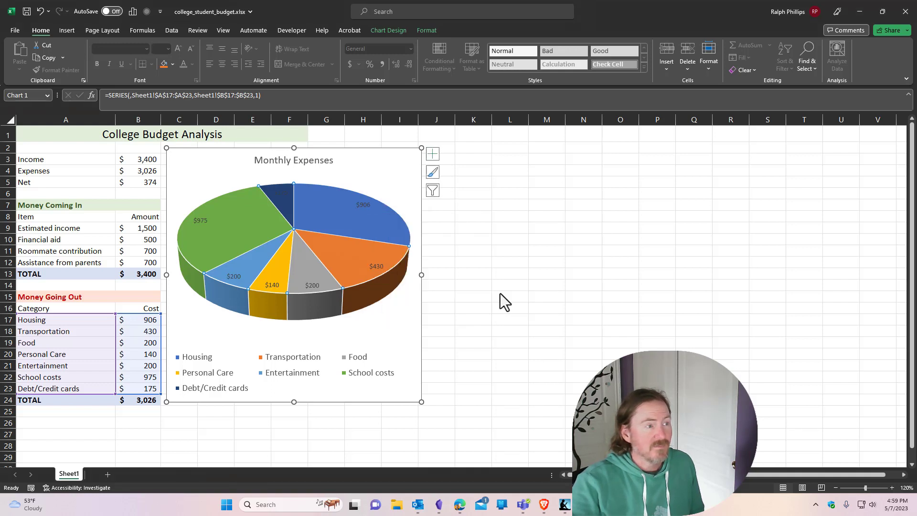
Step: Set the pie's data labels to show percentages instead of values and position them at Inside End
mouse_move(206, 229)
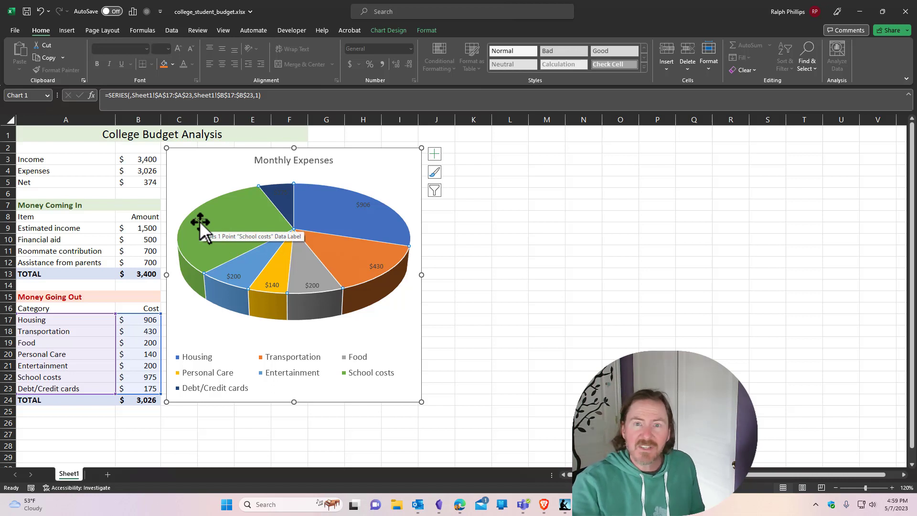
right_click(199, 221)
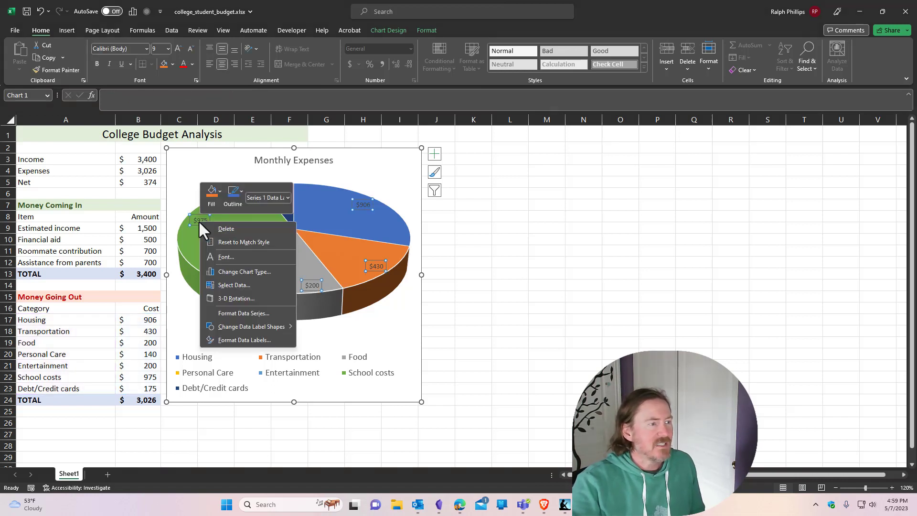
left_click(258, 340)
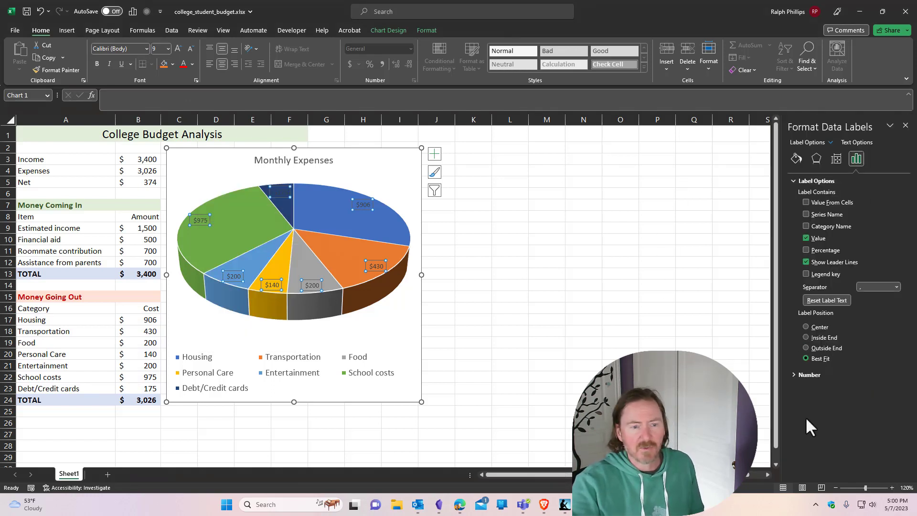
left_click(806, 250)
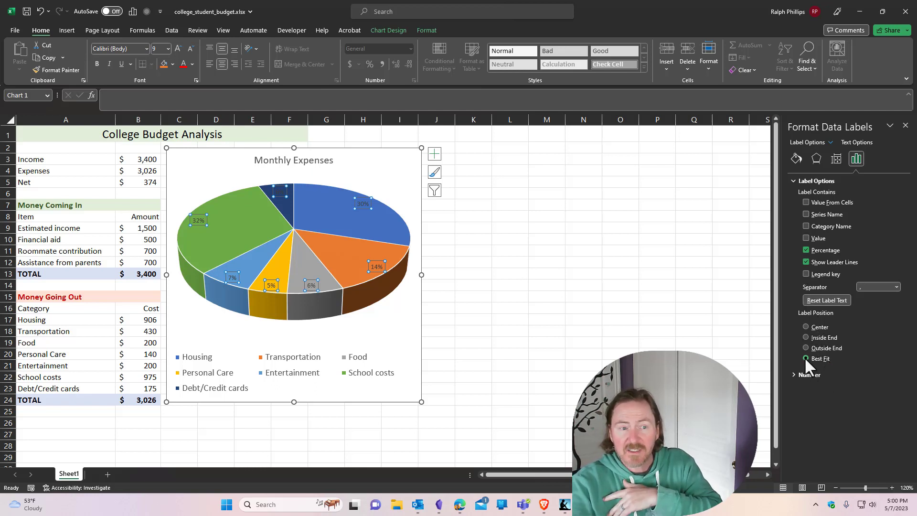
left_click(805, 327)
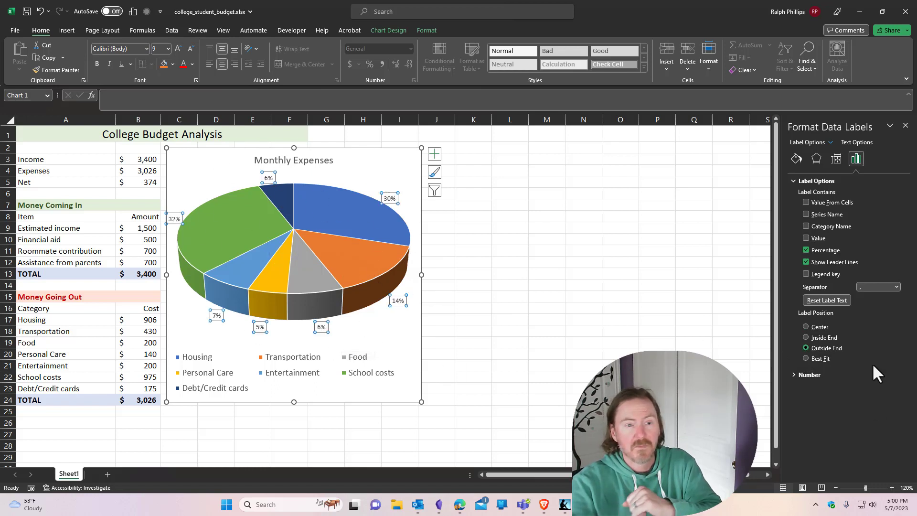
left_click(806, 337)
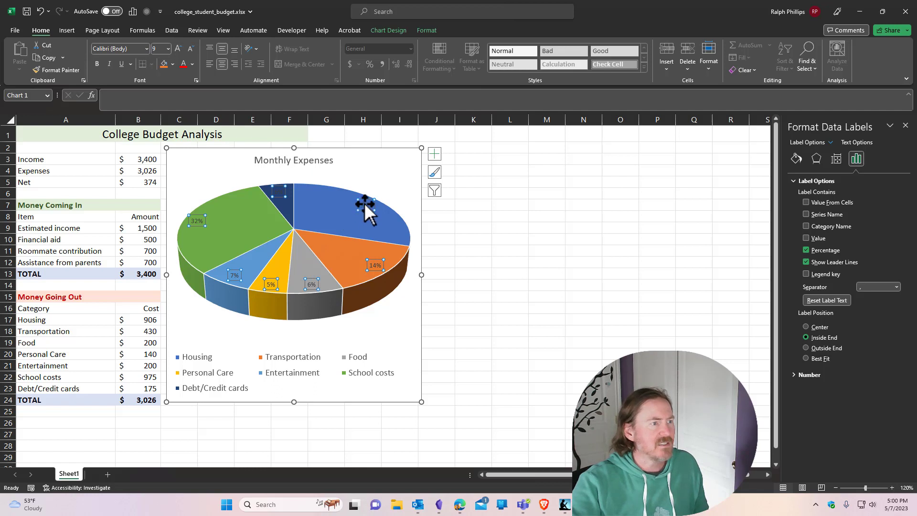
Step: Look through the data labels' text fill, text effects and text box options for font formatting
mouse_move(214, 277)
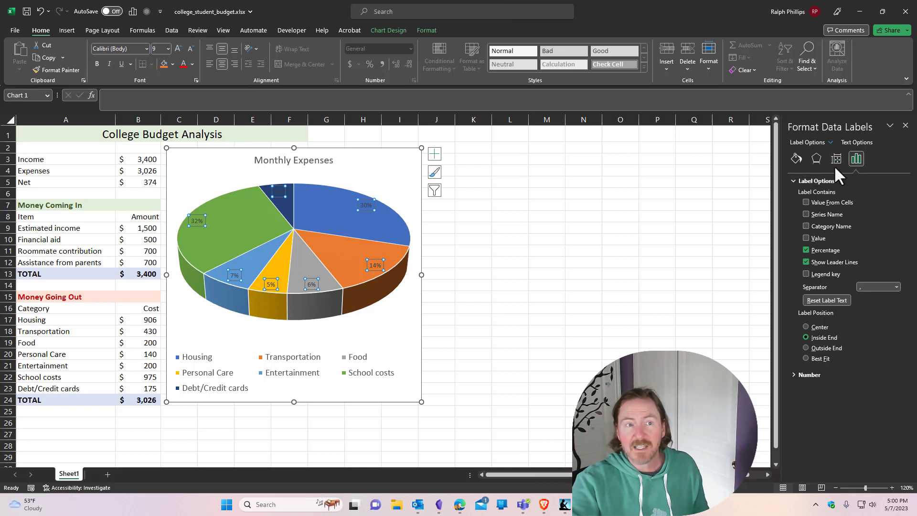
left_click(856, 138)
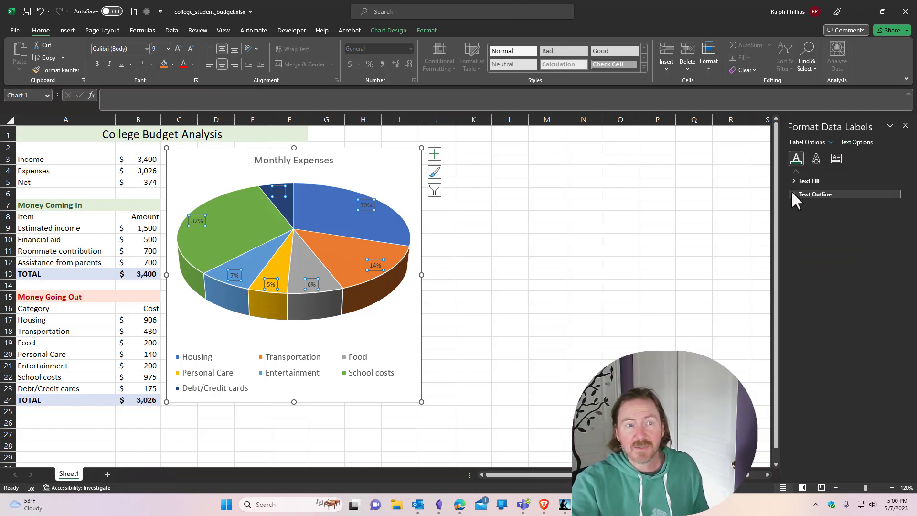
left_click(816, 158)
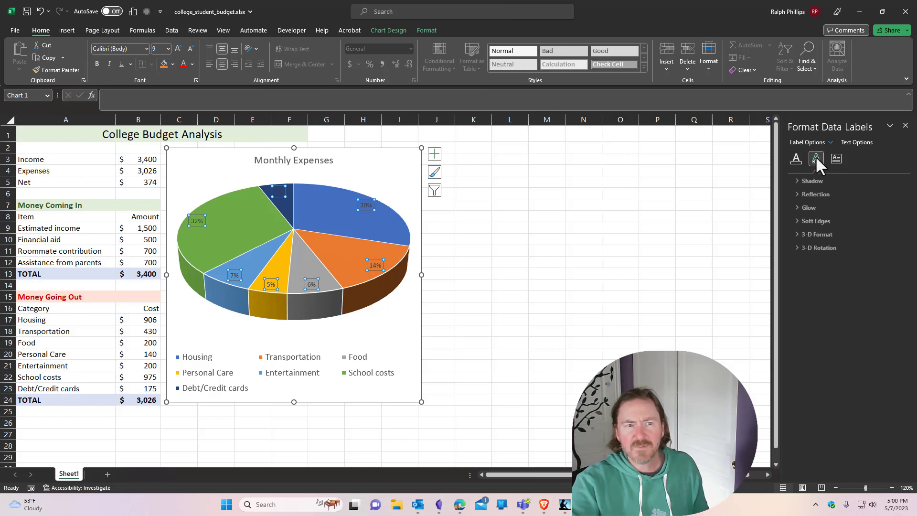
left_click(837, 158)
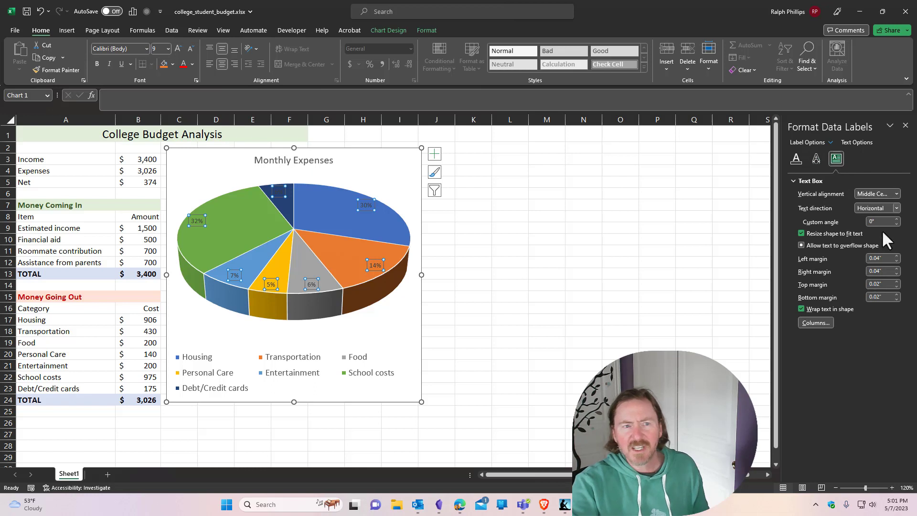
left_click(795, 158)
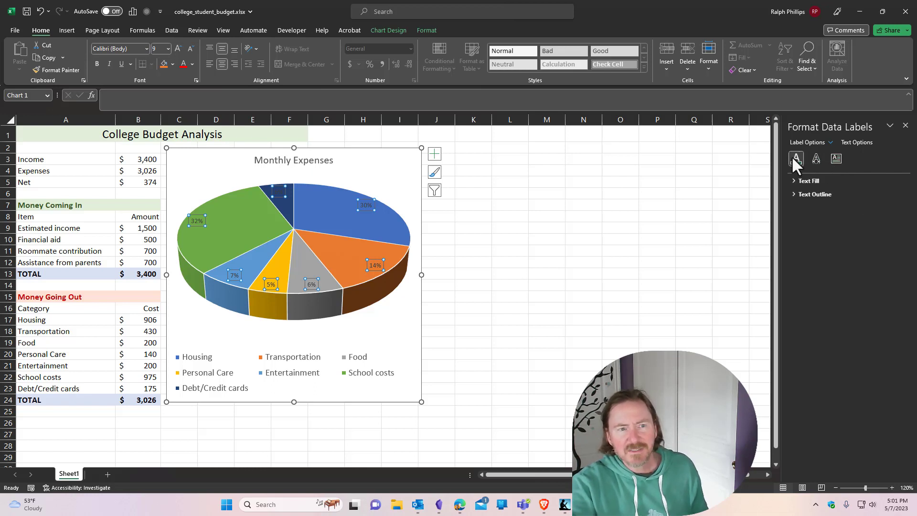
left_click(794, 181)
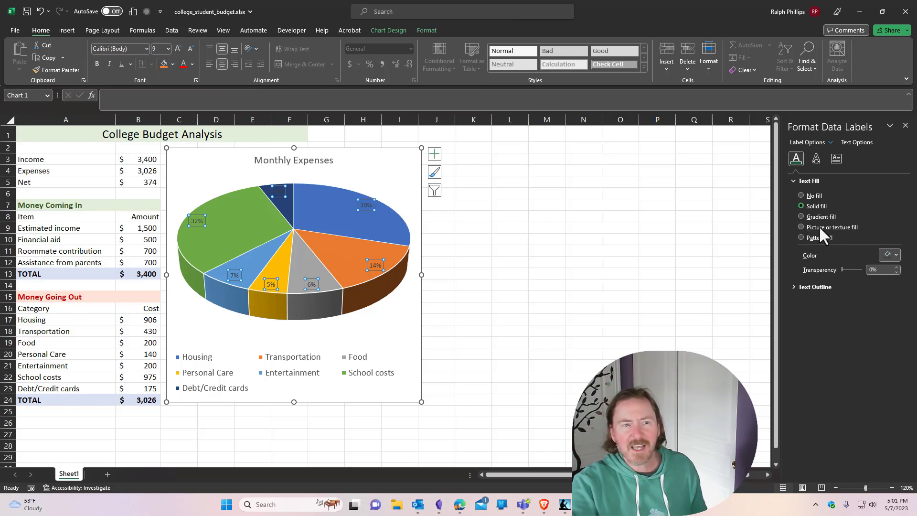
left_click(816, 158)
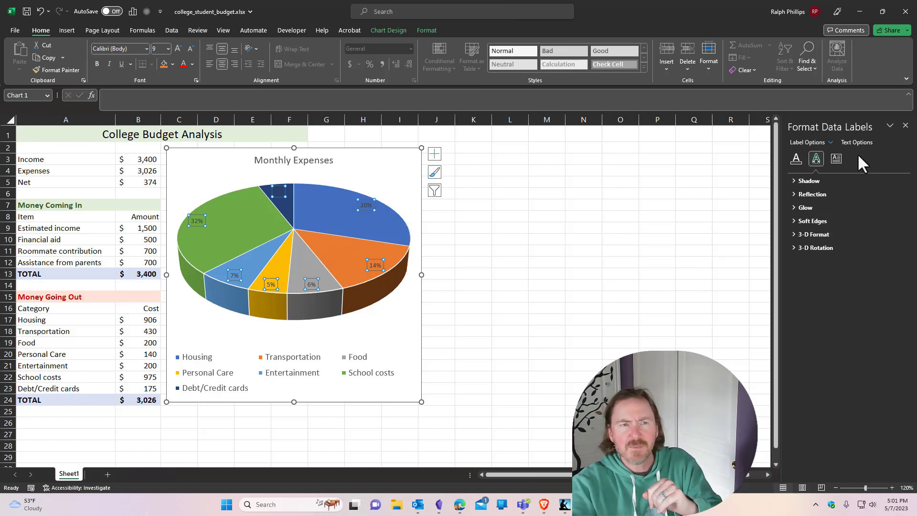
Step: Increase the font size of the pie's percentage labels to 20
left_click(177, 49)
left_click(178, 49)
left_click(177, 49)
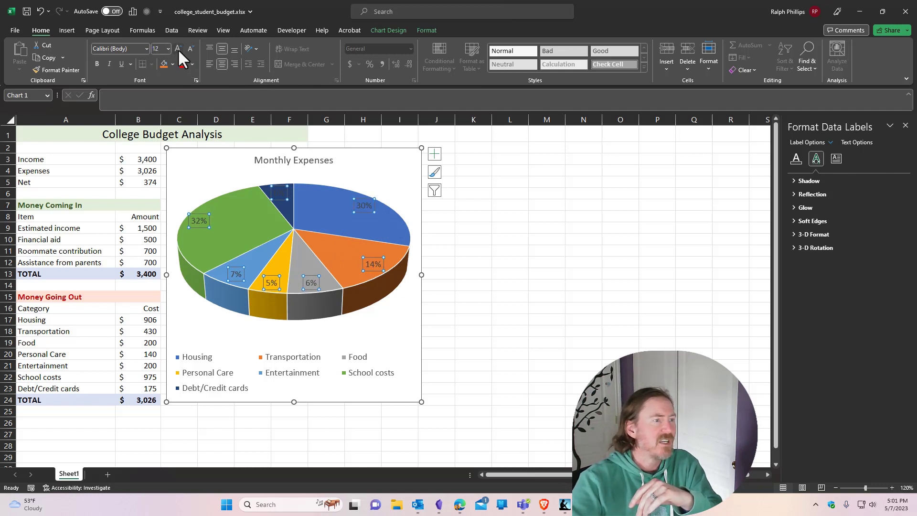
left_click(177, 49)
left_click(178, 49)
left_click(177, 49)
left_click(178, 49)
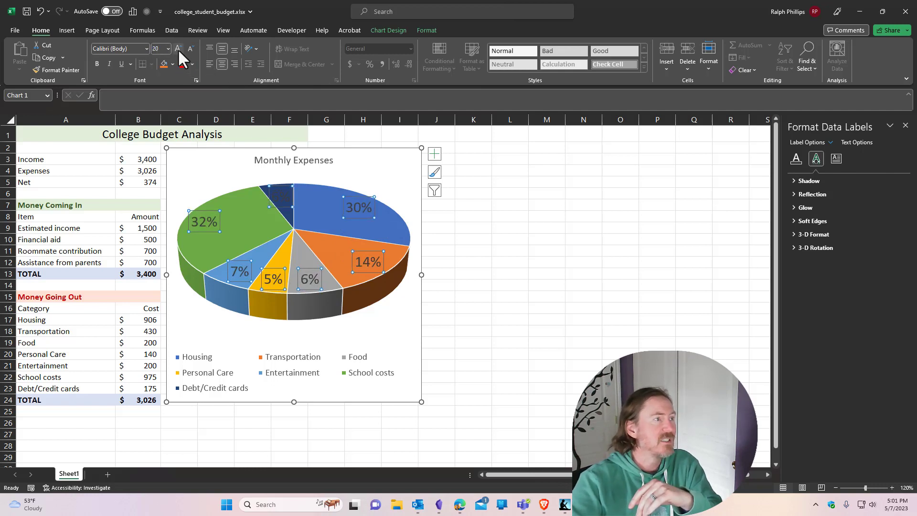
Step: Make the pie's percentage labels bold with a white font color
left_click(96, 64)
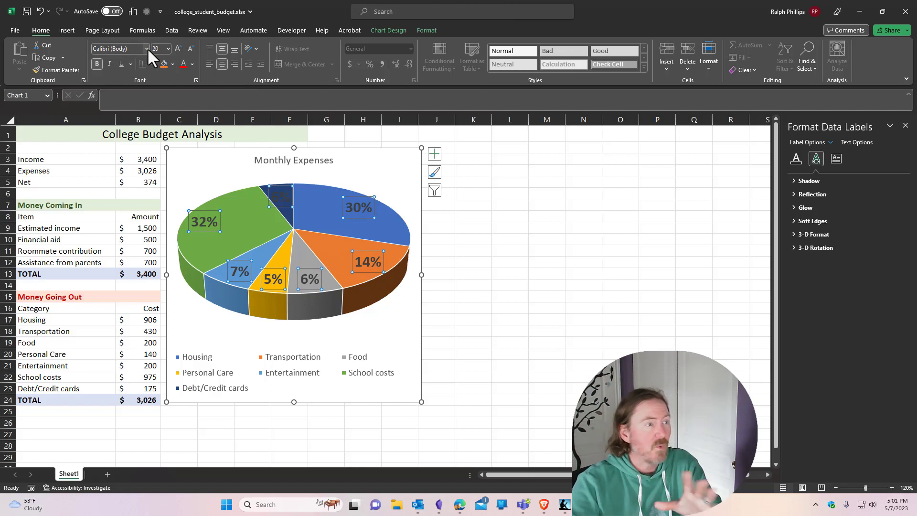
left_click(192, 63)
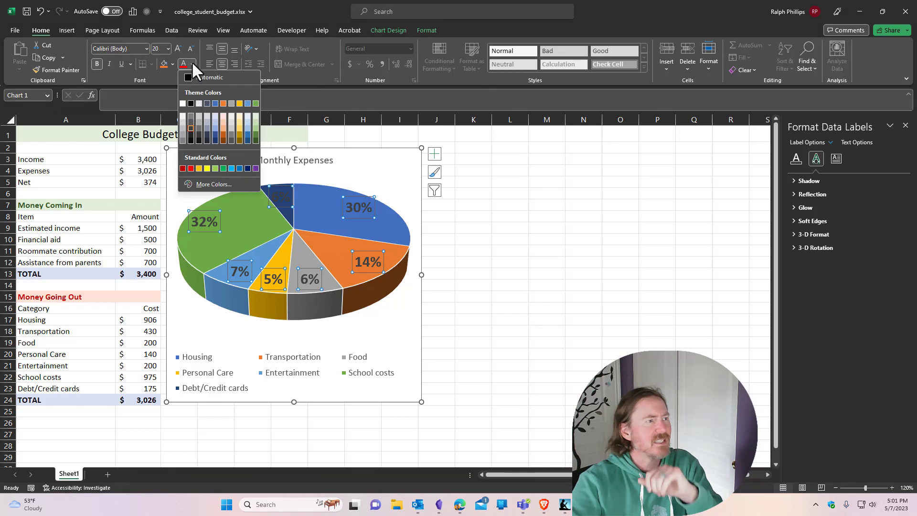
left_click(181, 103)
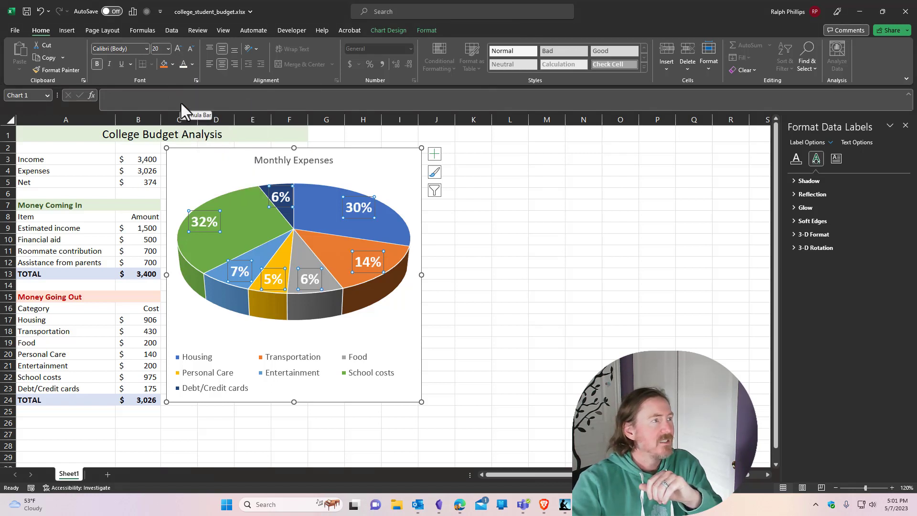
left_click(196, 80)
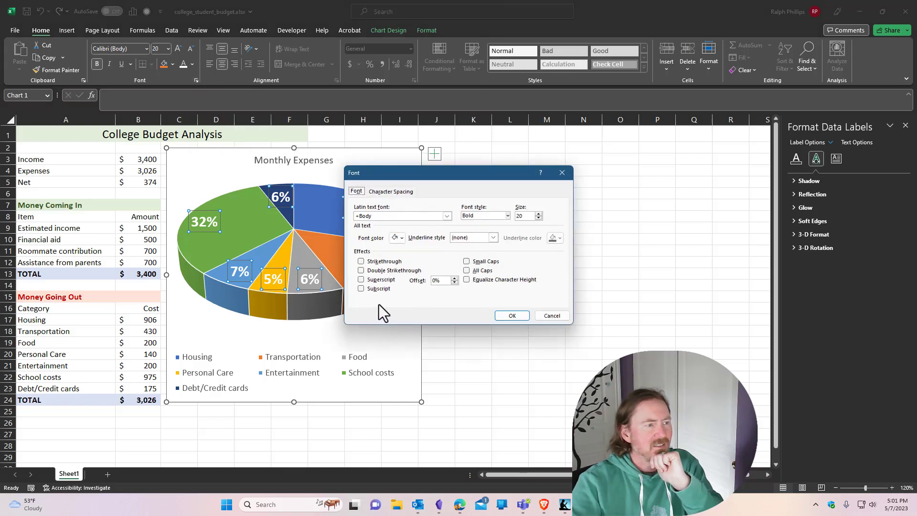
left_click(391, 191)
left_click(356, 192)
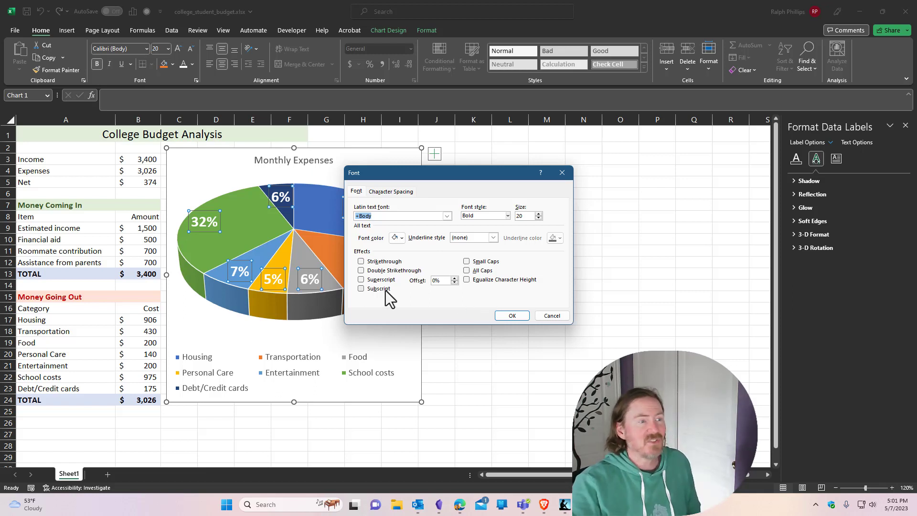
left_click(556, 314)
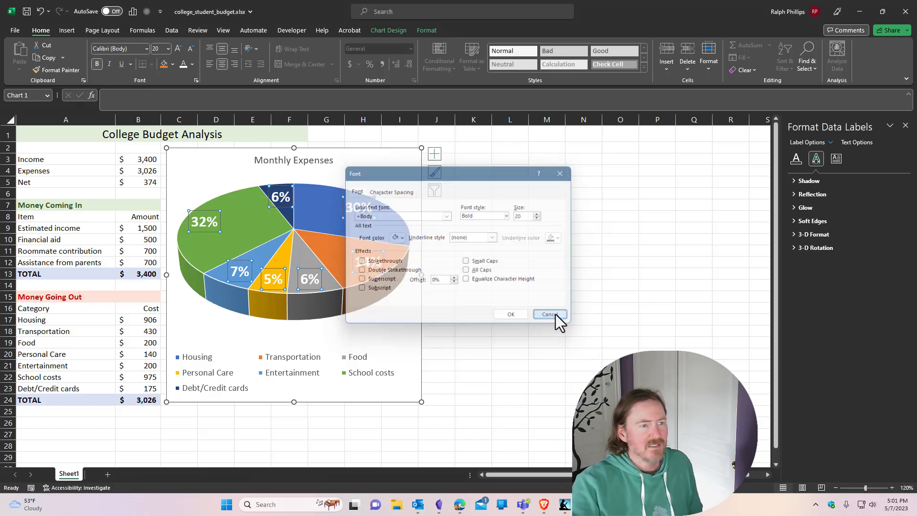
left_click(195, 80)
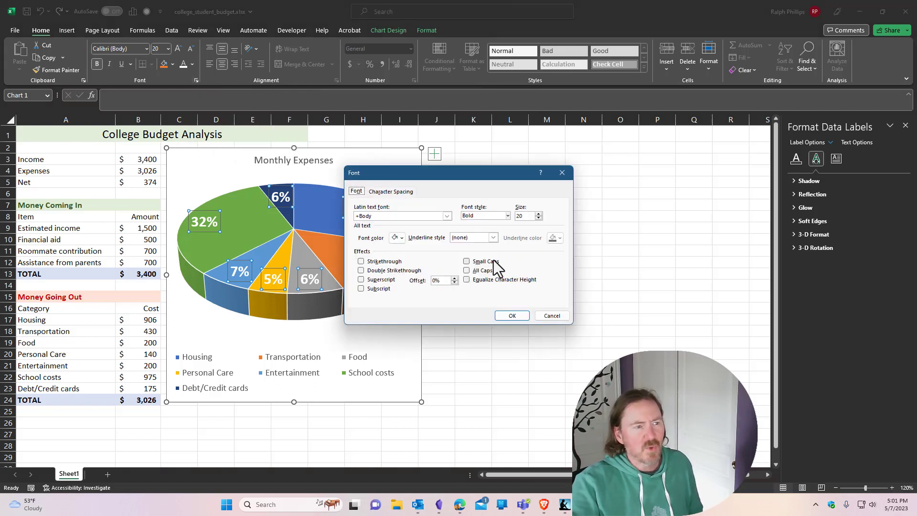
left_click(565, 315)
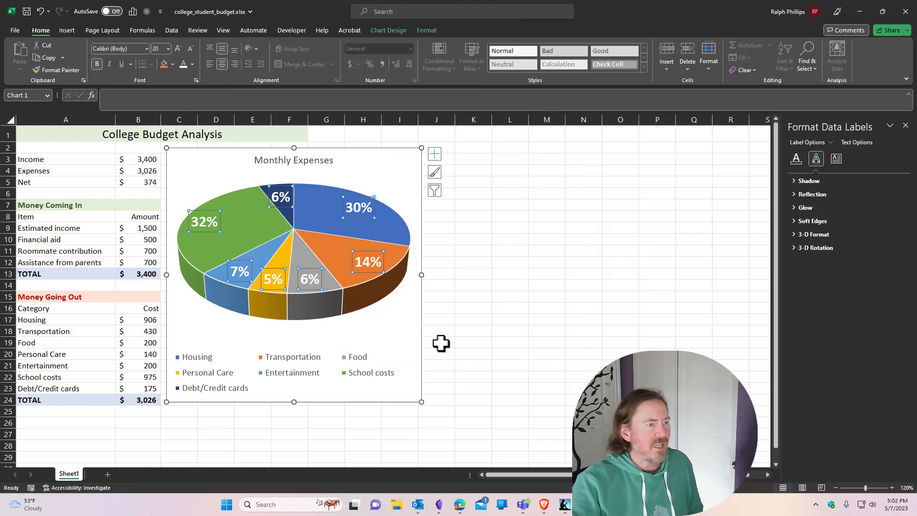
Step: Compare the Monthly Expenses chart with the sample budget image in the Greenshot image editor, dismissing the image again
left_click(397, 337)
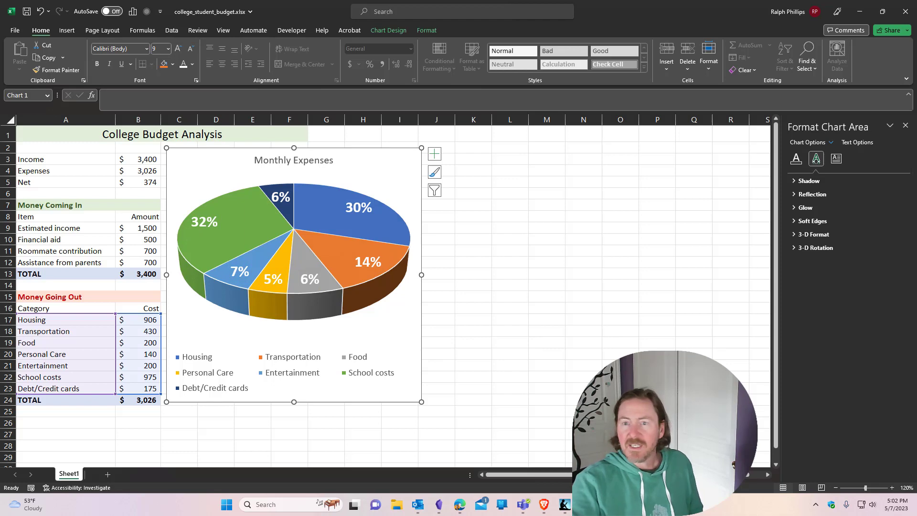
left_click_drag(916, 135, 768, 89)
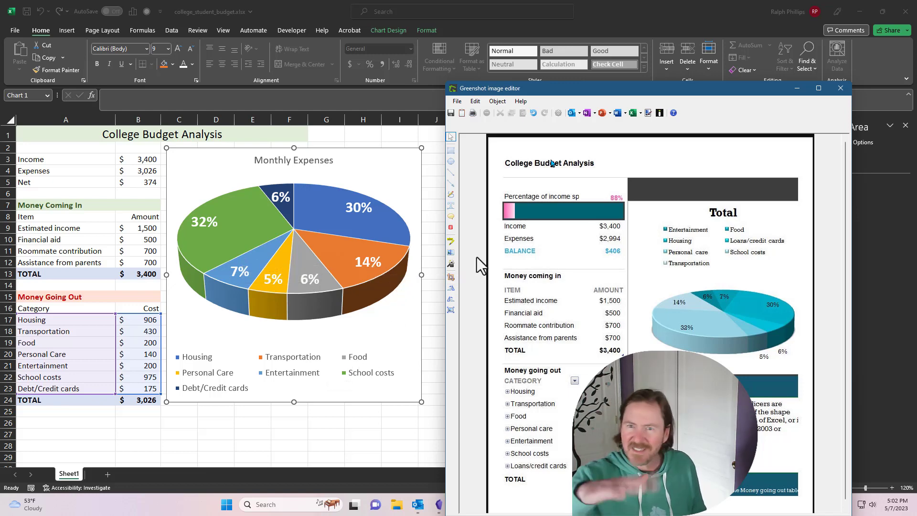
left_click(840, 88)
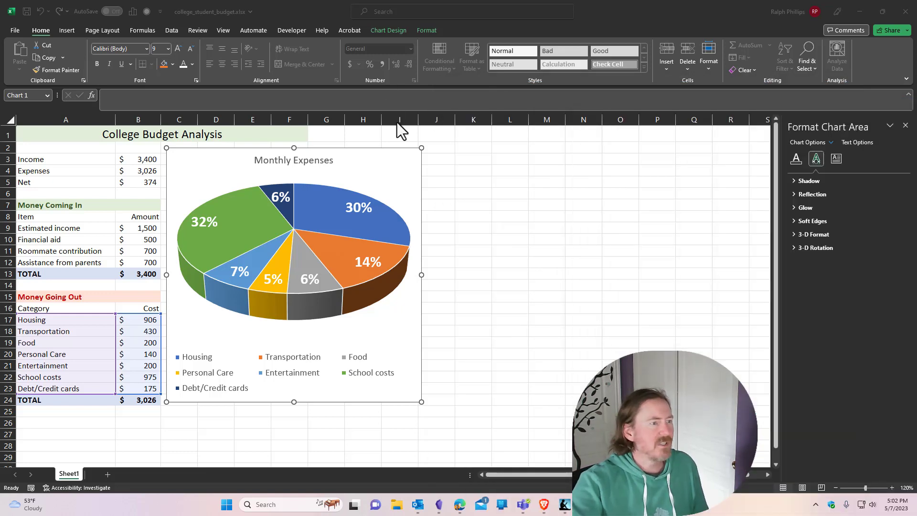
Step: Open the pie chart's 3-D rotation settings and set the Y Rotation to 50°
right_click(318, 219)
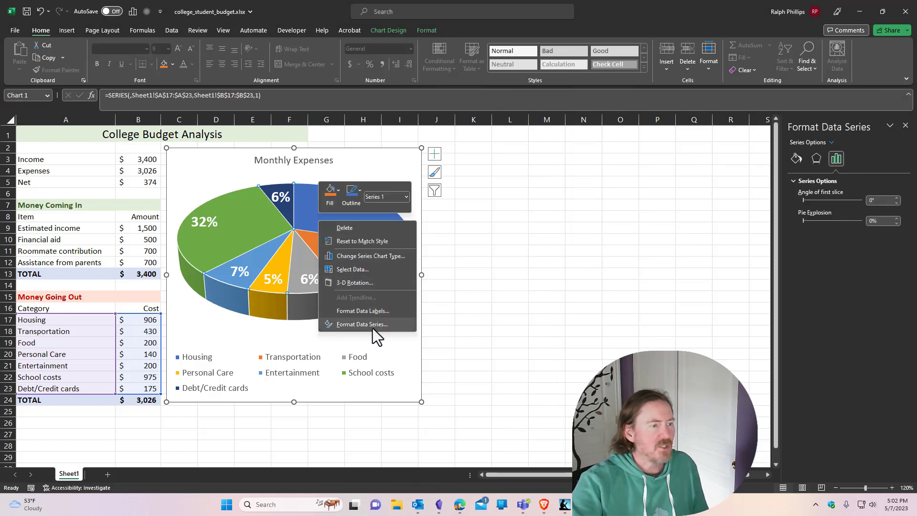
left_click(382, 175)
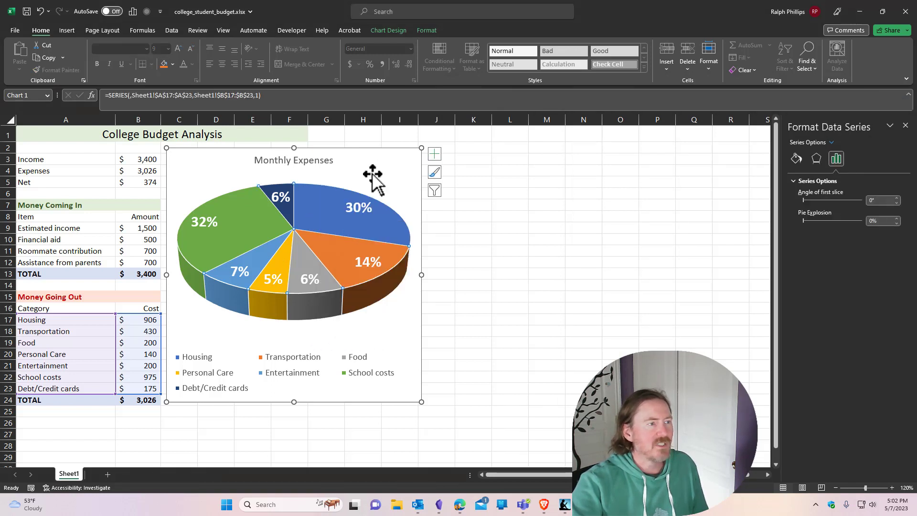
right_click(366, 188)
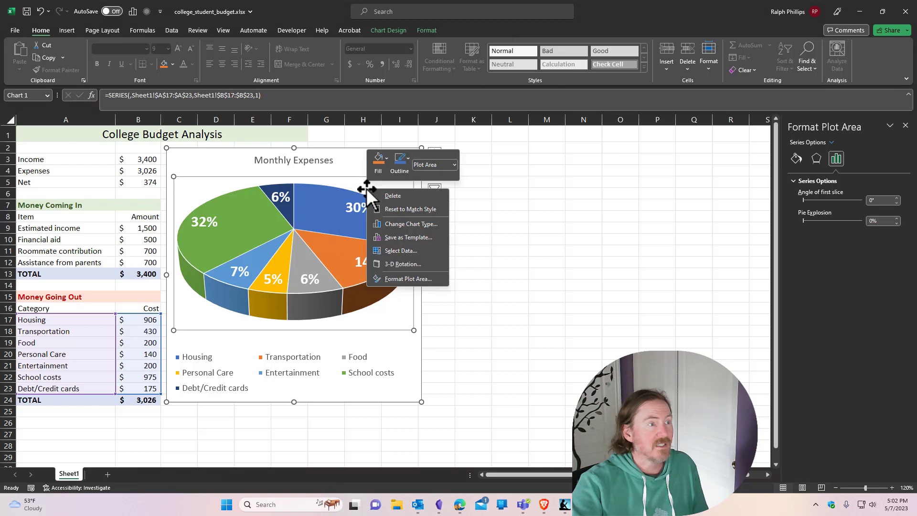
left_click(402, 264)
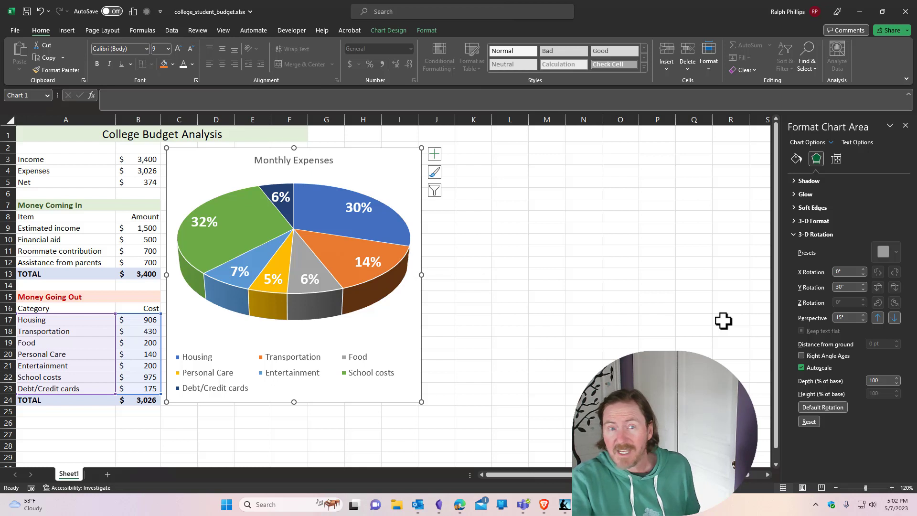
left_click(863, 290)
left_click(862, 289)
left_click(862, 289)
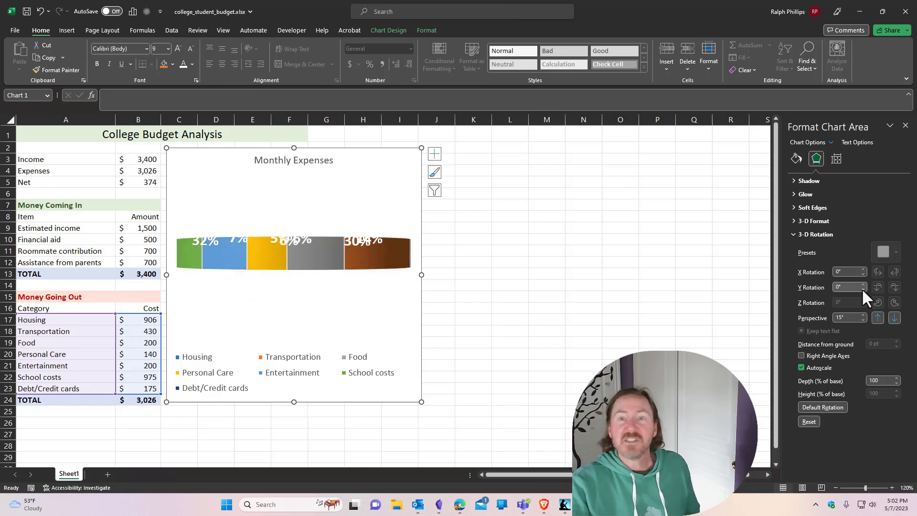
left_click(863, 283)
left_click(863, 283)
left_click(863, 283)
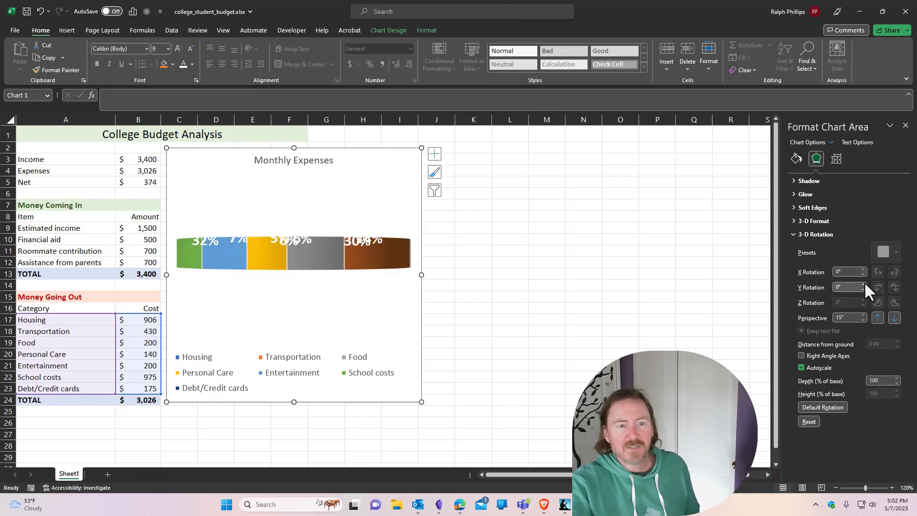
left_click(863, 284)
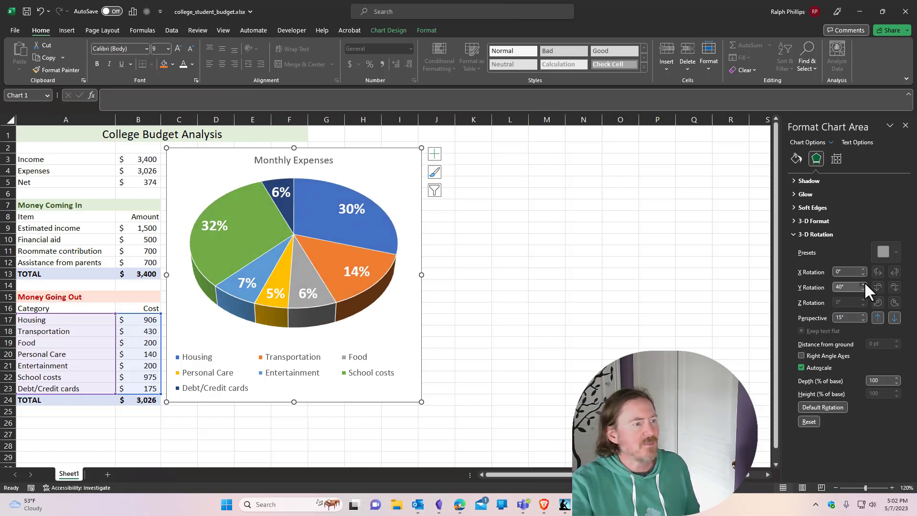
left_click(864, 284)
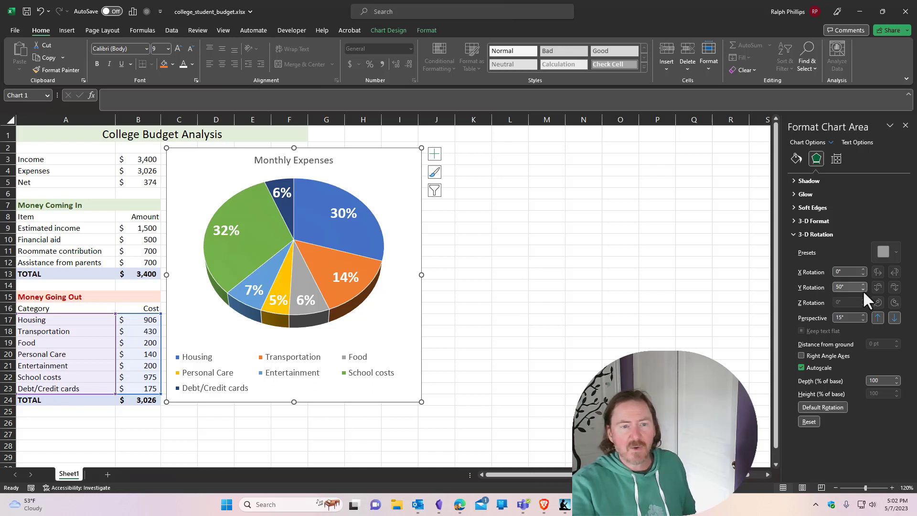
left_click(863, 288)
left_click(863, 284)
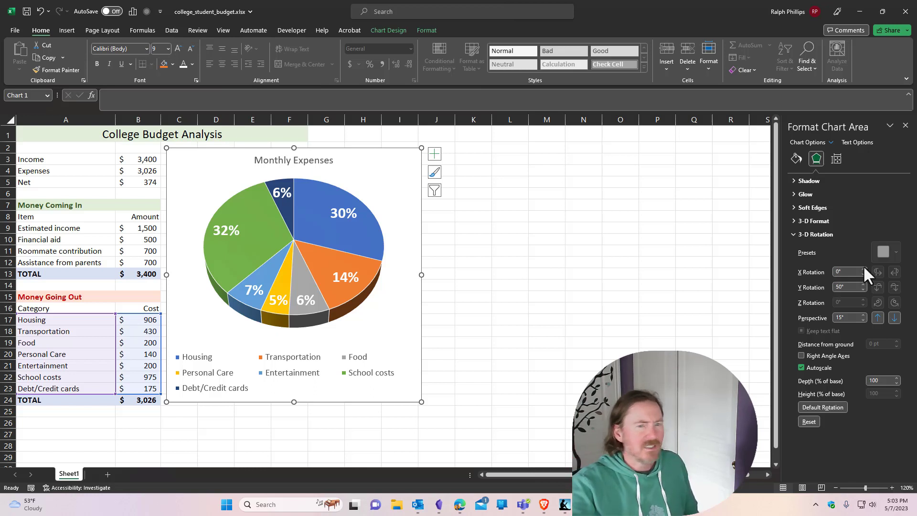
Step: Turn the pie around its vertical axis by setting the X Rotation to 60°
left_click(863, 269)
left_click(862, 269)
left_click(863, 269)
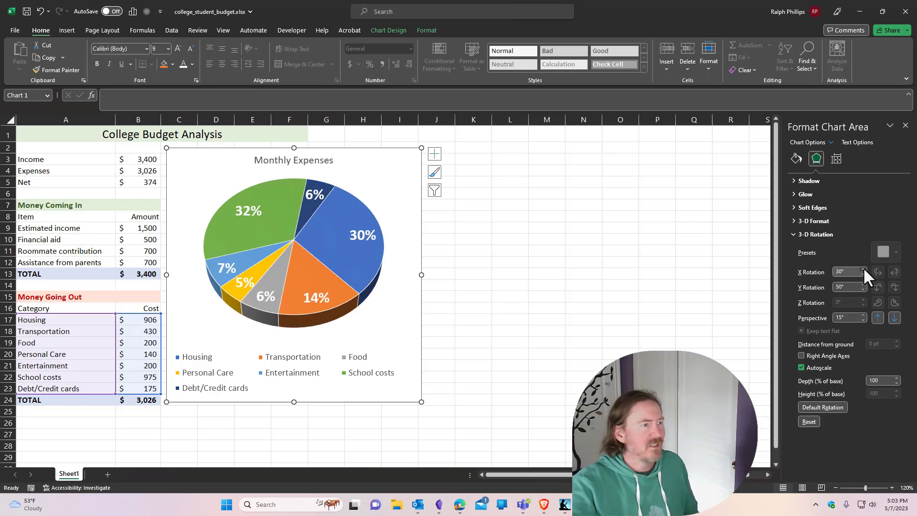
left_click(862, 269)
left_click(862, 268)
left_click(863, 269)
left_click(863, 269)
left_click(862, 268)
left_click(863, 268)
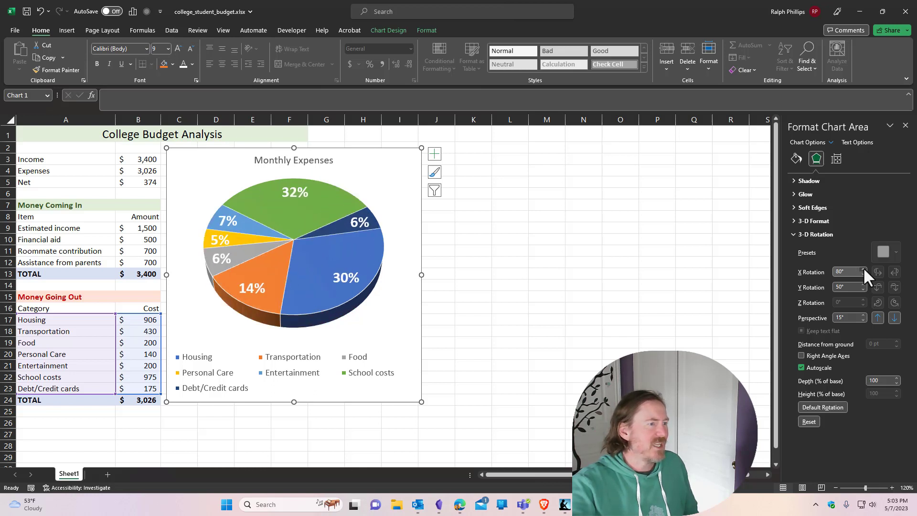
left_click(863, 268)
left_click(863, 269)
left_click(863, 268)
left_click(863, 269)
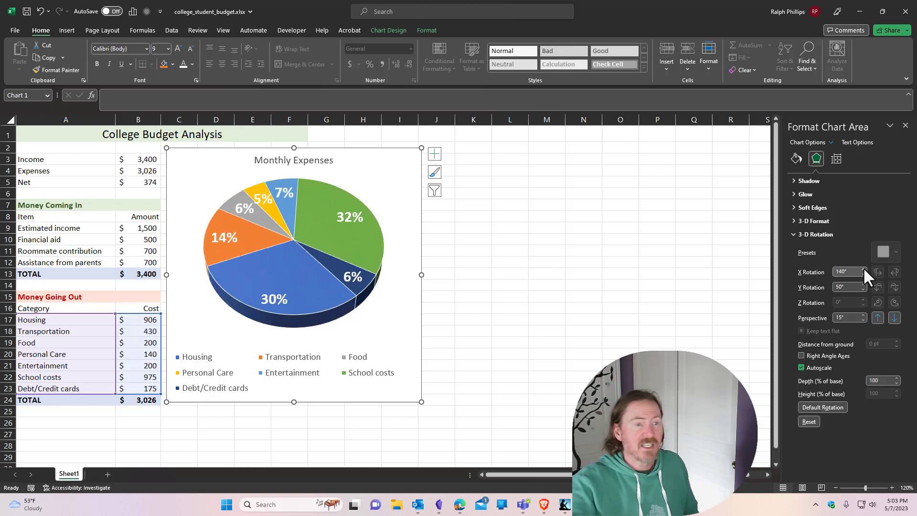
left_click(863, 274)
left_click(862, 274)
left_click(862, 274)
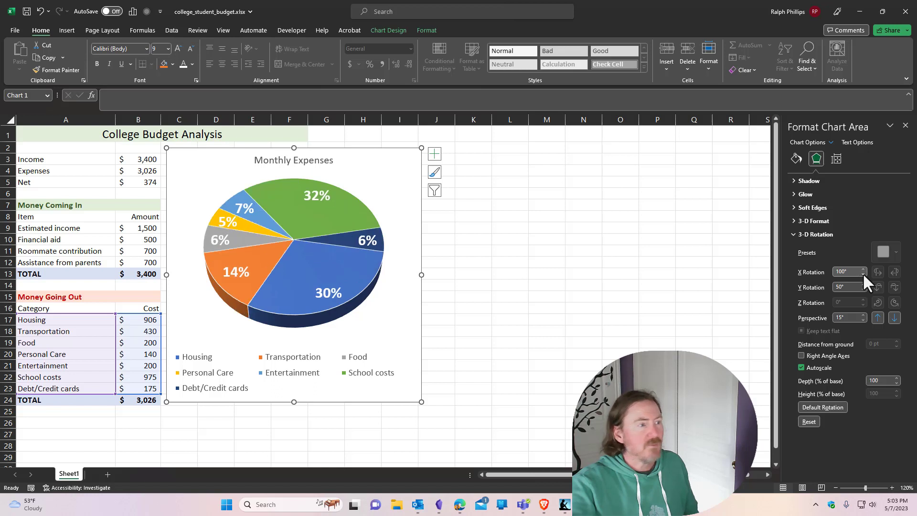
left_click(863, 275)
left_click(863, 275)
left_click(863, 274)
left_click(862, 274)
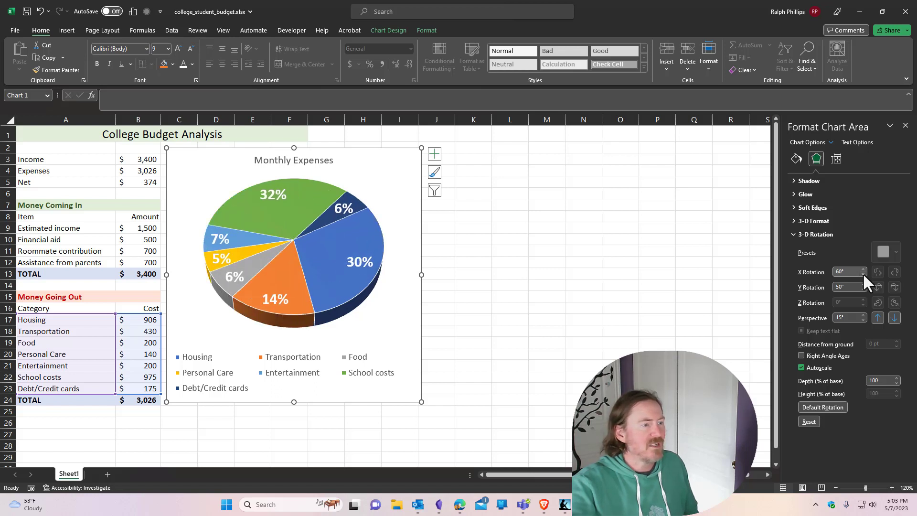
mouse_move(346, 272)
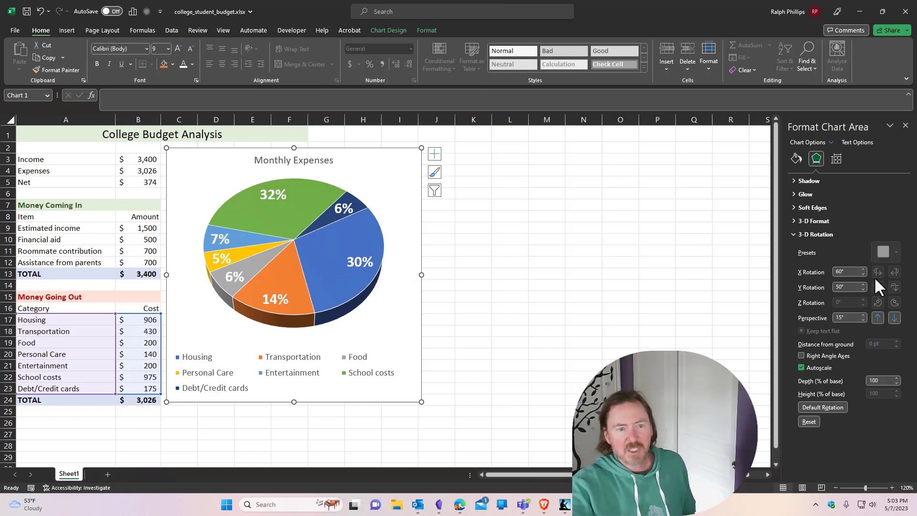
Step: Try a much stronger 3-D perspective on the expense pie, raising it to 65°
left_click(863, 314)
left_click(863, 313)
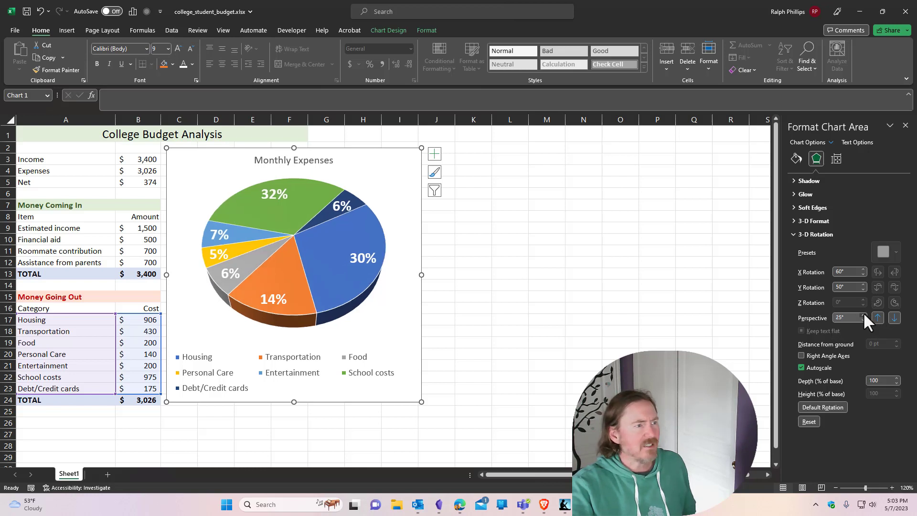
left_click(863, 312)
left_click(863, 313)
left_click(863, 314)
left_click(863, 314)
left_click(863, 314)
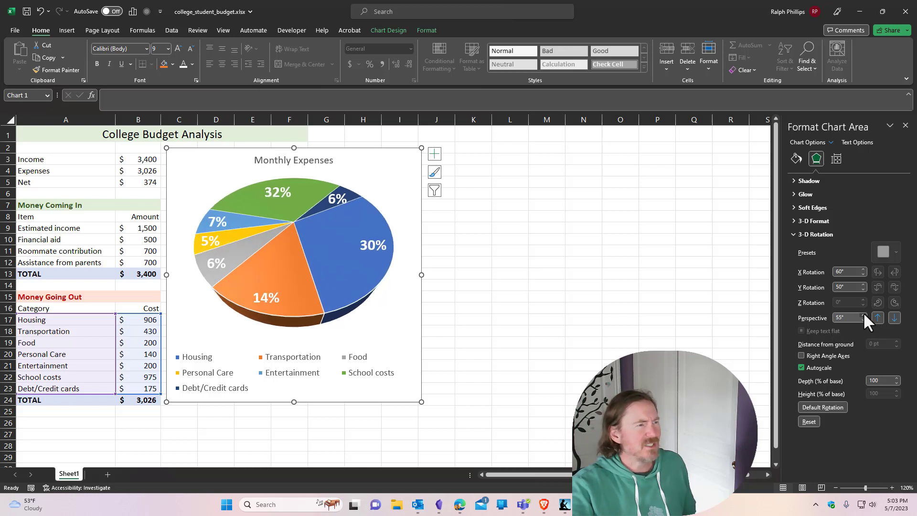
left_click(863, 314)
left_click(863, 315)
left_click(863, 314)
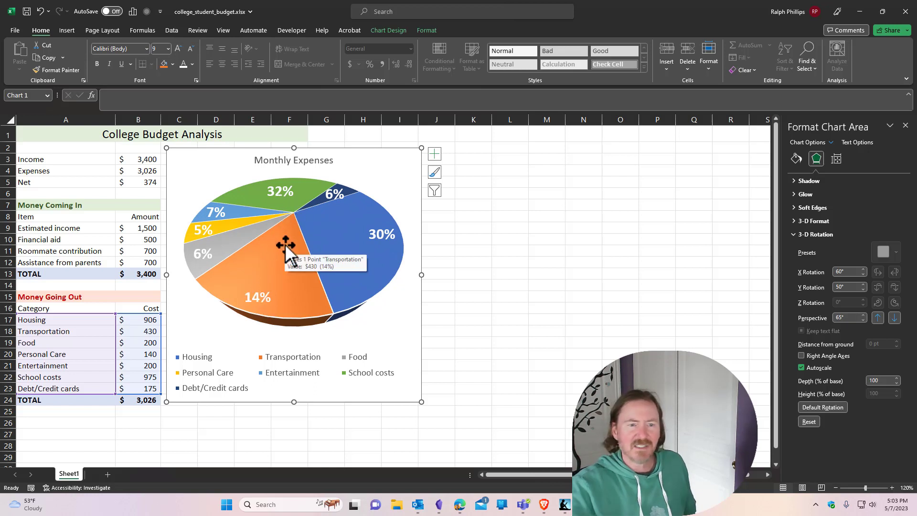
Step: Set the Monthly Expenses pie's 3-D perspective to 0.1°
left_click(862, 319)
left_click(862, 319)
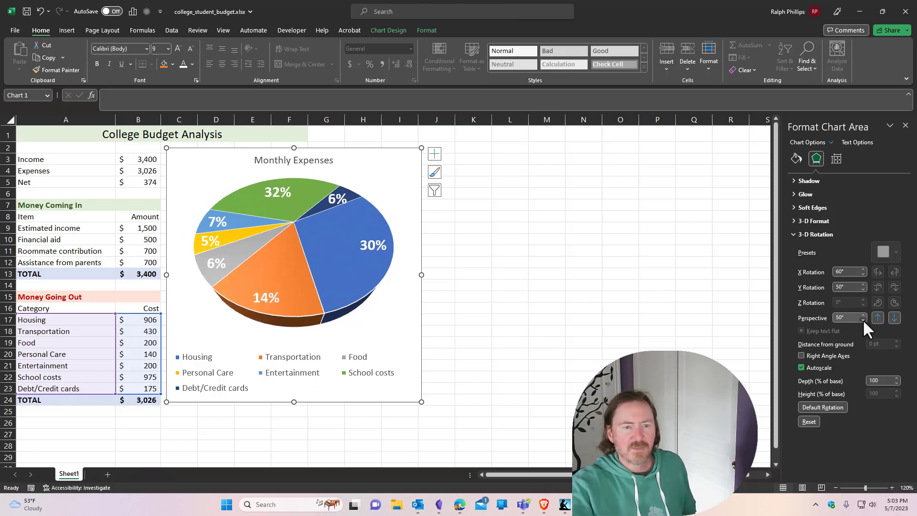
left_click(862, 319)
left_click(862, 319)
left_click(862, 319)
left_click(862, 319)
left_click(862, 319)
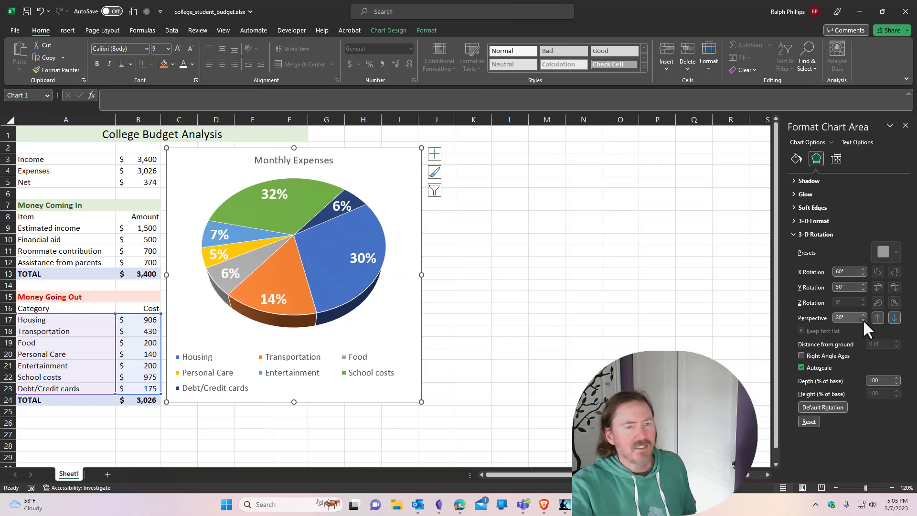
left_click(862, 319)
left_click(862, 319)
left_click(862, 319)
left_click(862, 319)
left_click(862, 319)
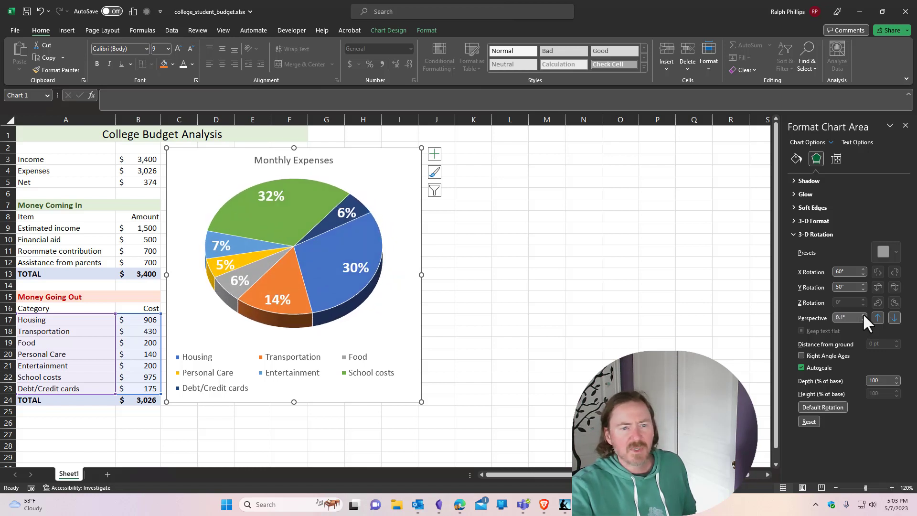
left_click(862, 314)
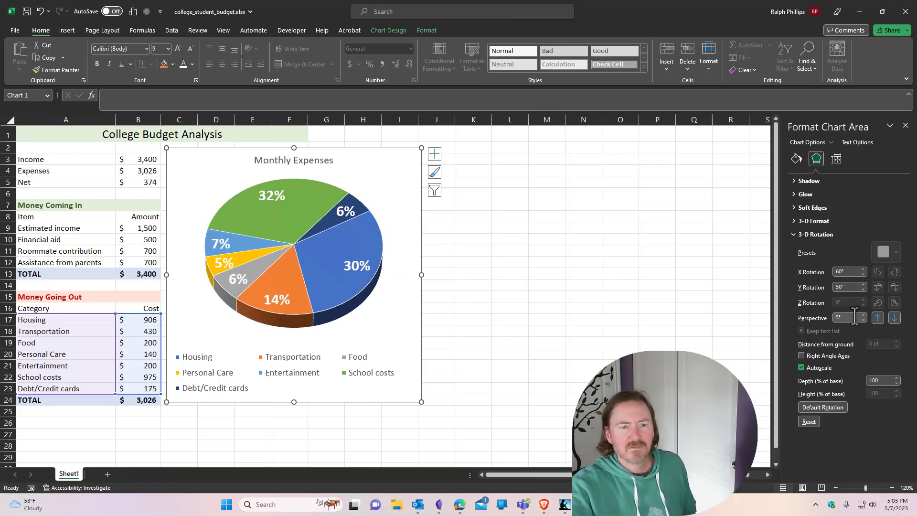
double_click(847, 318)
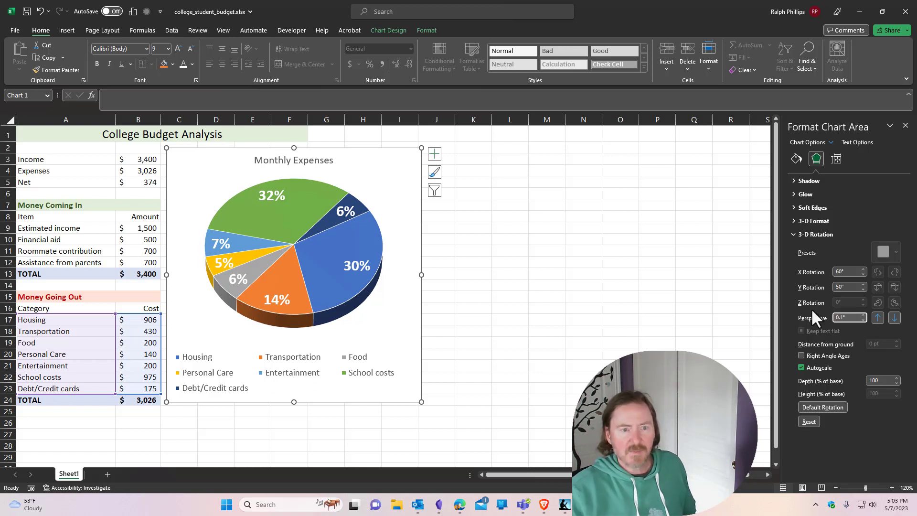
type("0.1")
key("Tab")
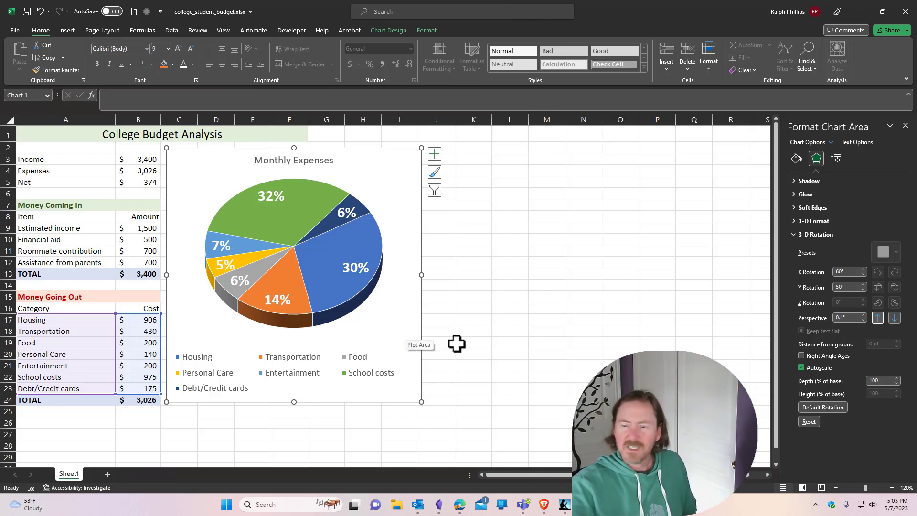
Step: Compare the rotated pie with the sample chart in the Greenshot image editor, then deselect the chart
left_click_drag(916, 172, 716, 47)
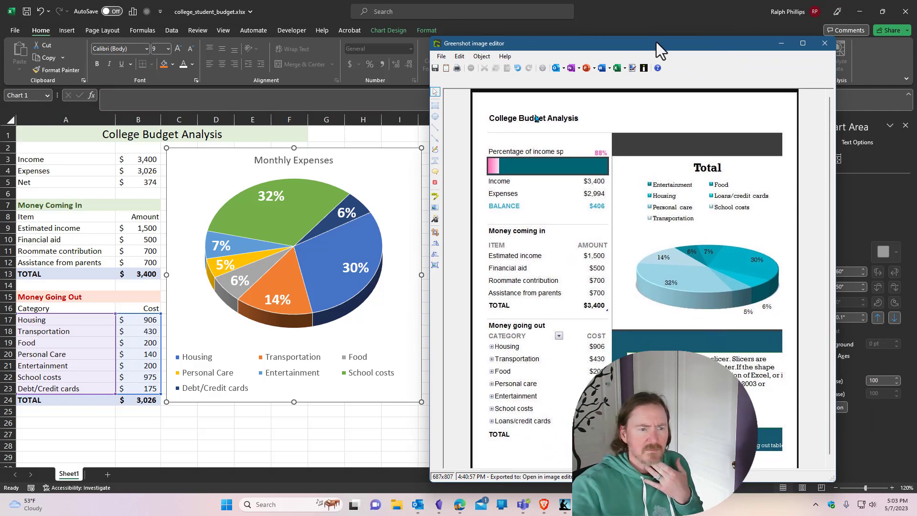
left_click_drag(656, 42, 916, 162)
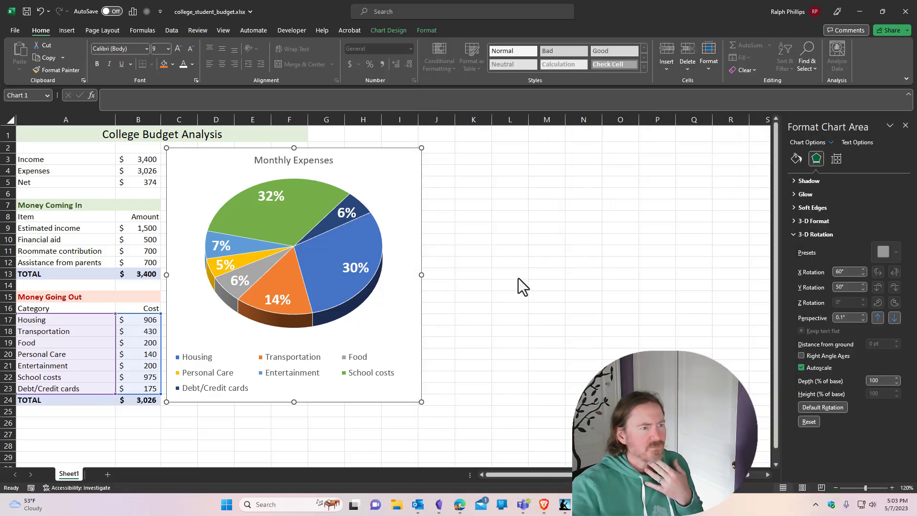
left_click(461, 305)
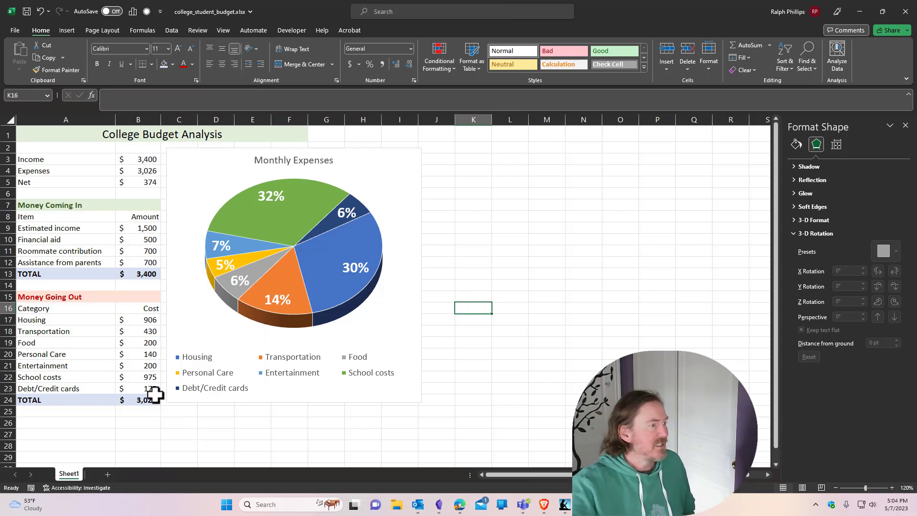
Step: Set the Housing cost under Money Going Out to 1800
left_click(142, 323)
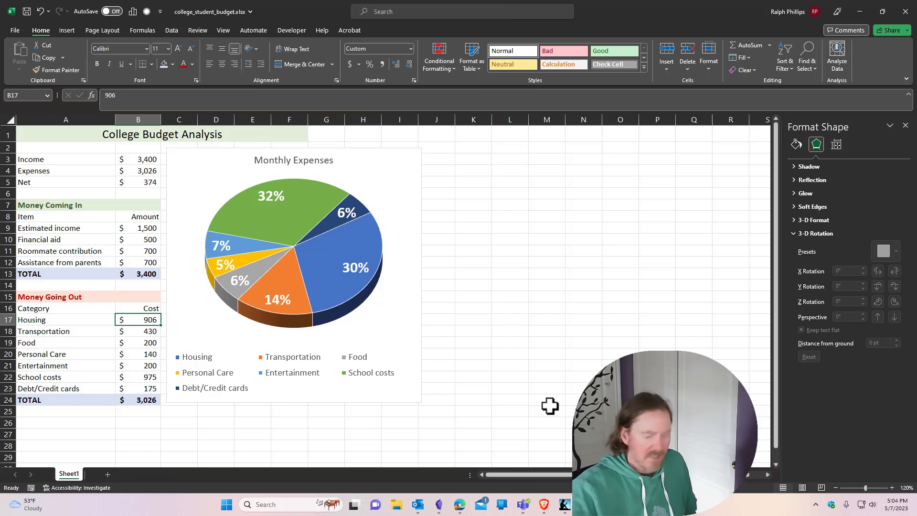
type("18")
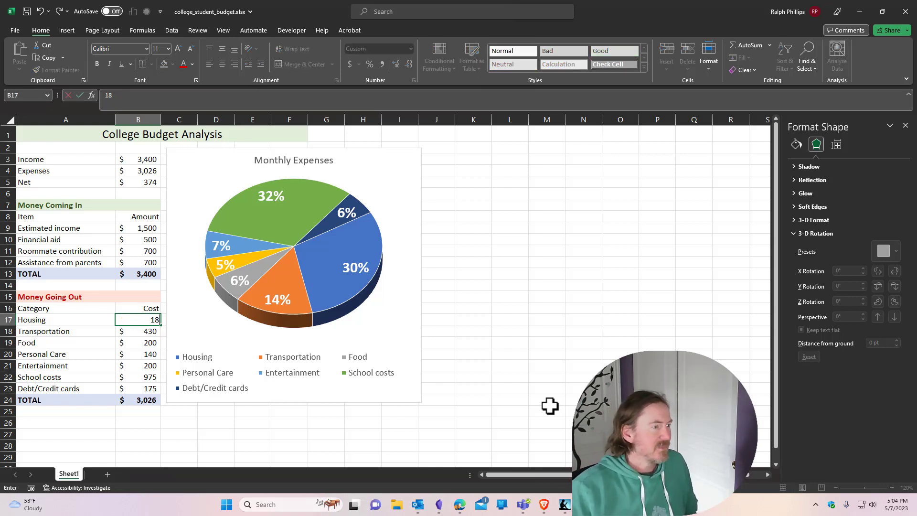
type("00")
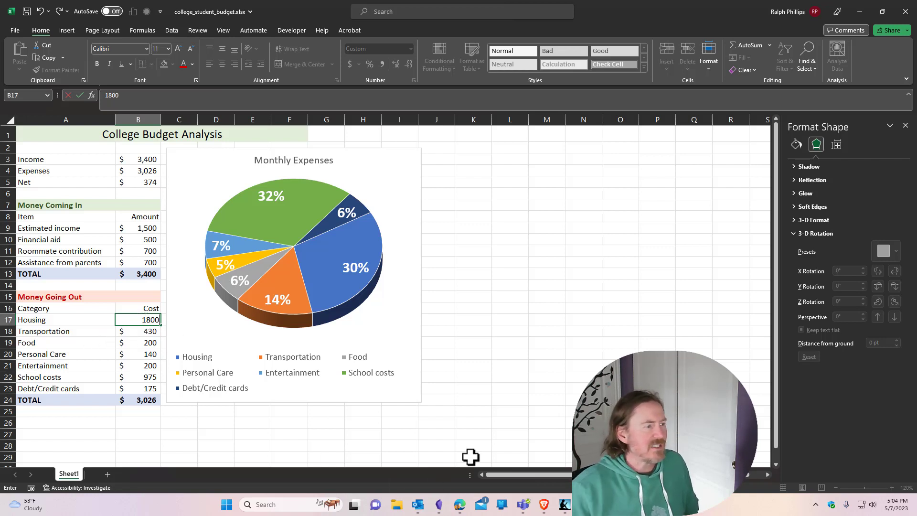
key("Return")
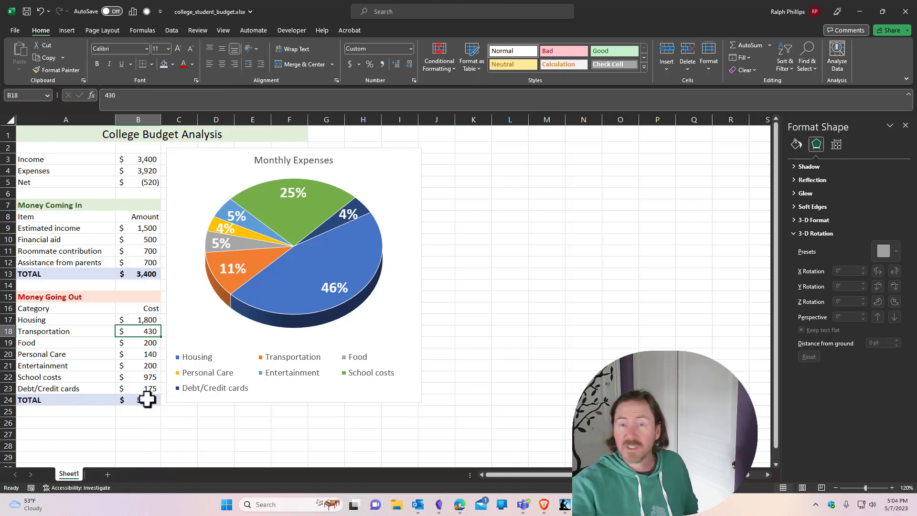
mouse_move(259, 301)
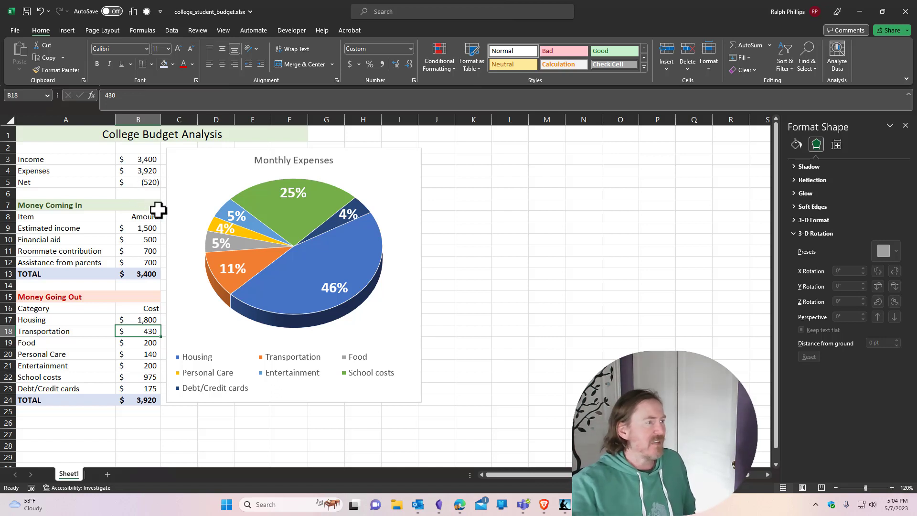
Step: Format the Net amount in B5 as Currency without decimals, with negative numbers in red parentheses
left_click(149, 183)
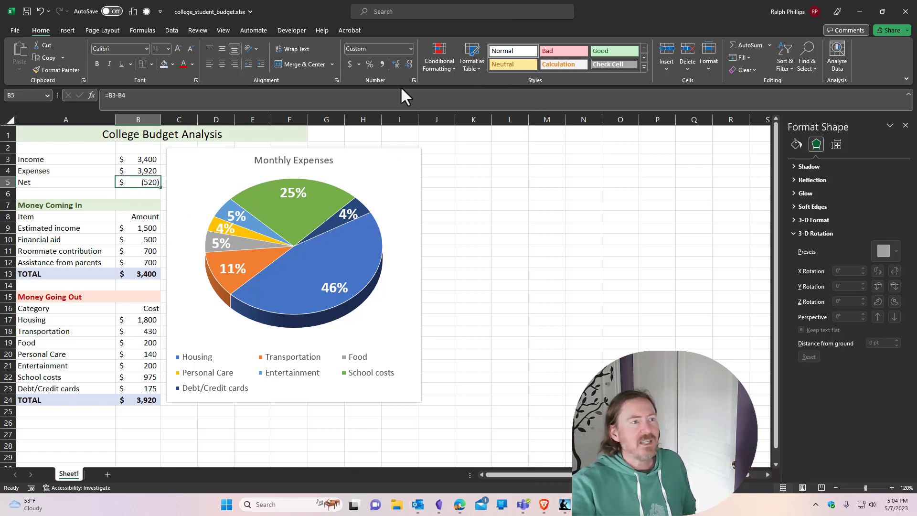
left_click(410, 48)
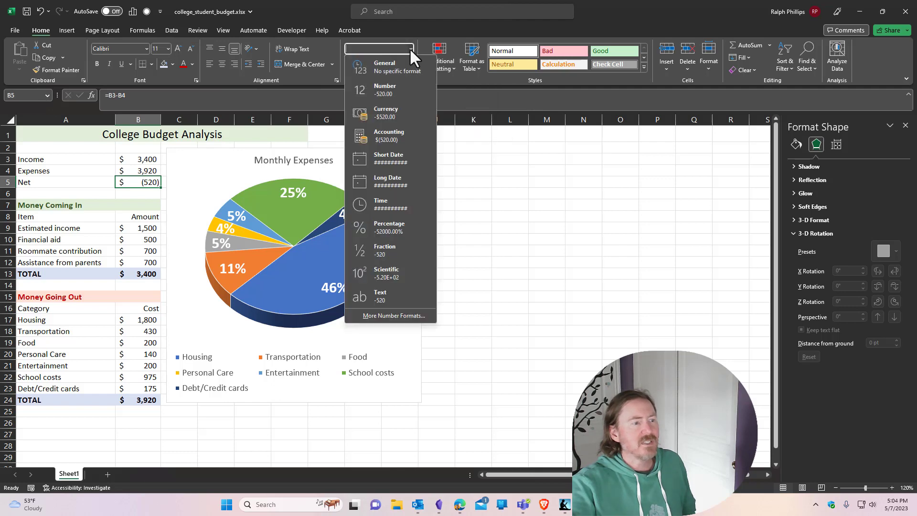
left_click(396, 313)
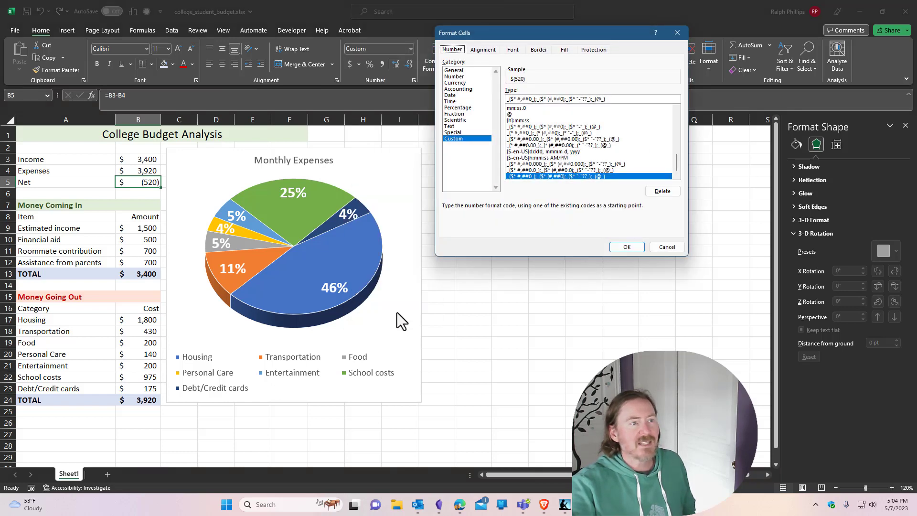
left_click(458, 89)
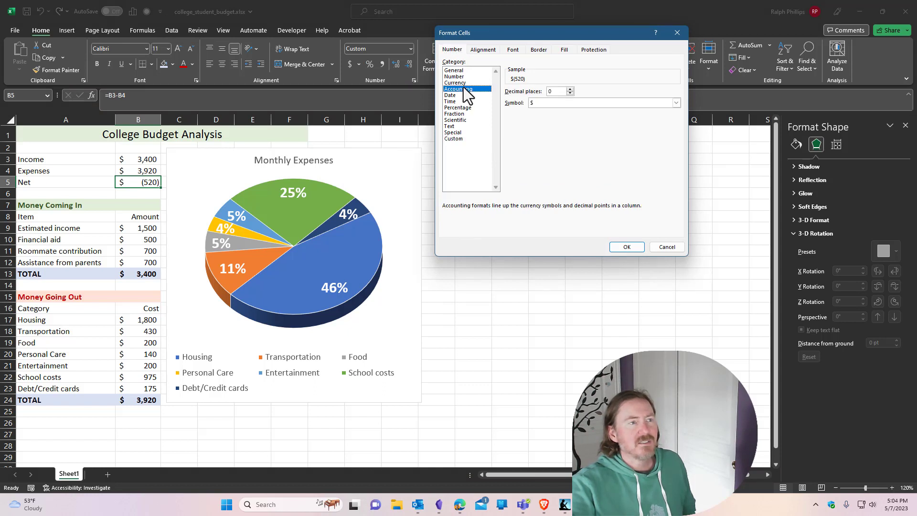
left_click(463, 83)
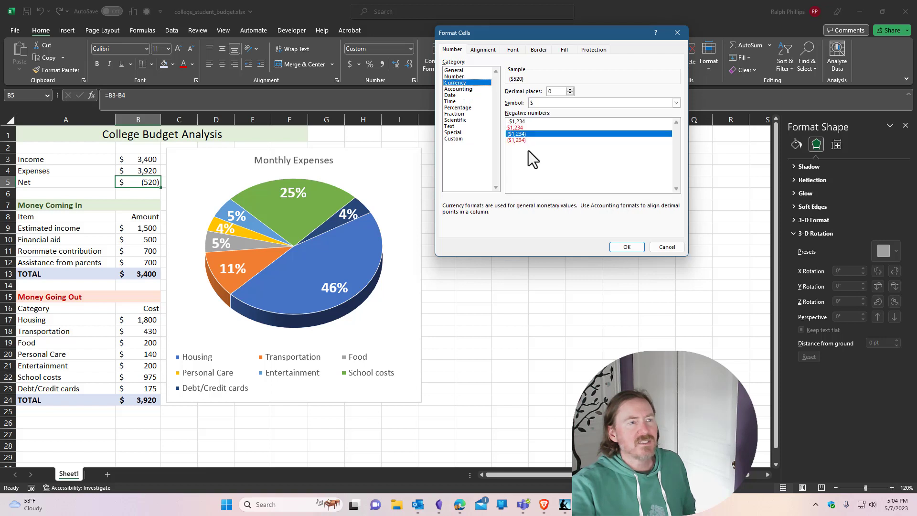
left_click(531, 126)
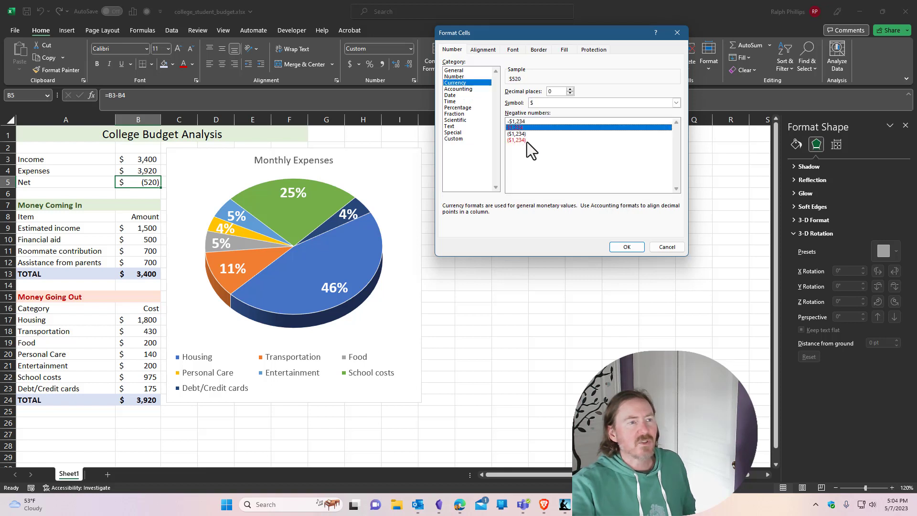
left_click(526, 140)
left_click(629, 248)
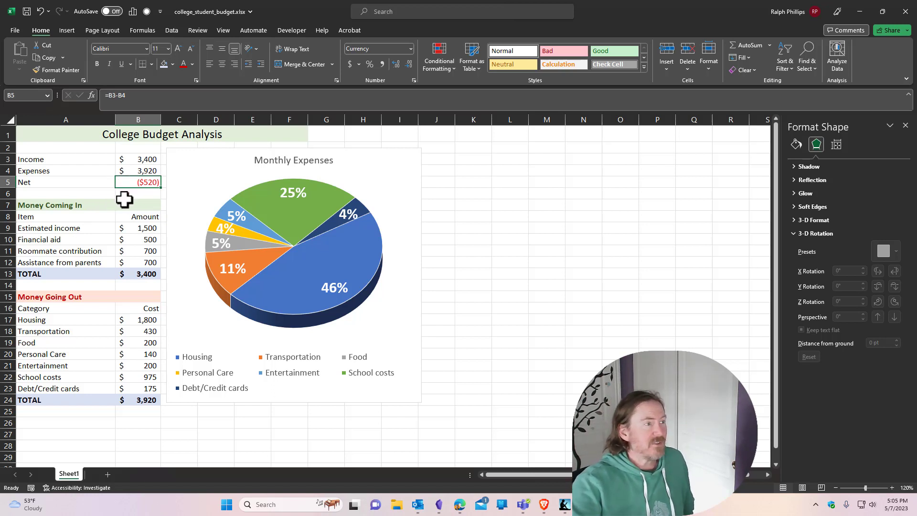
Step: Set the Estimated income amount to 2400 and save the workbook
left_click(127, 194)
left_click(139, 229)
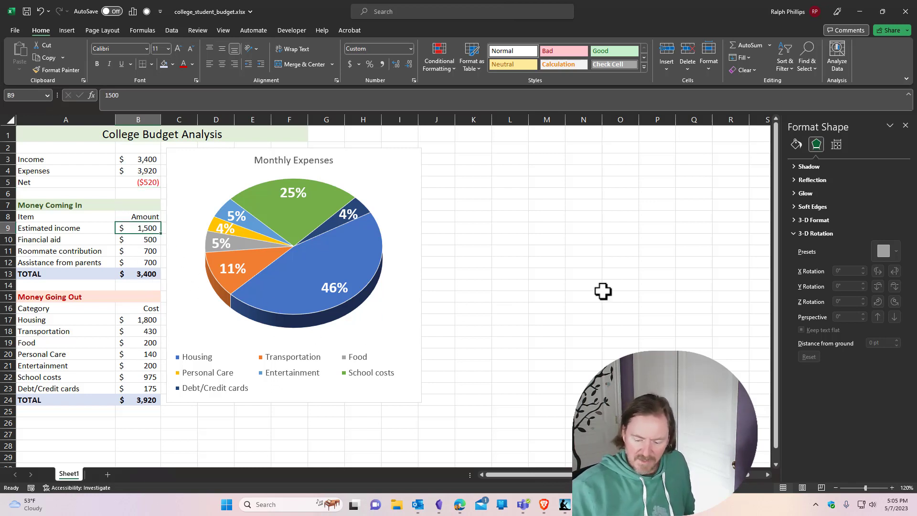
type("2400")
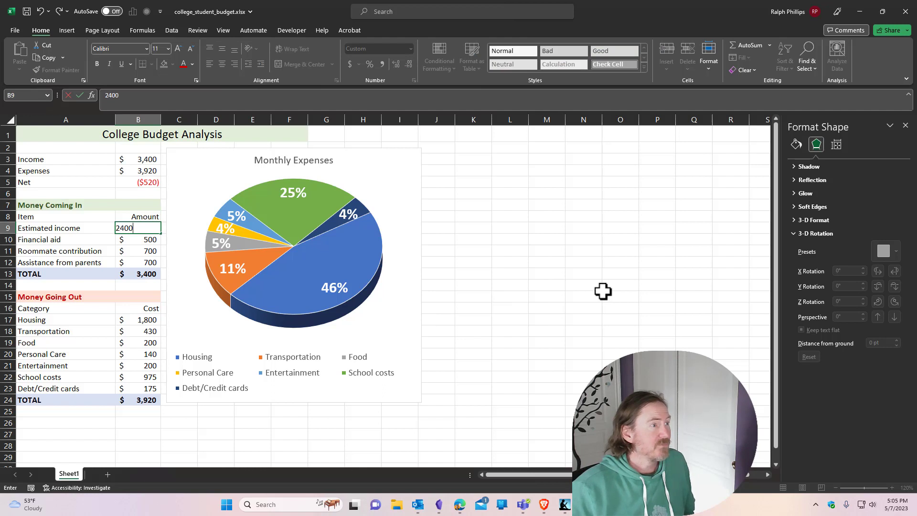
key("Return")
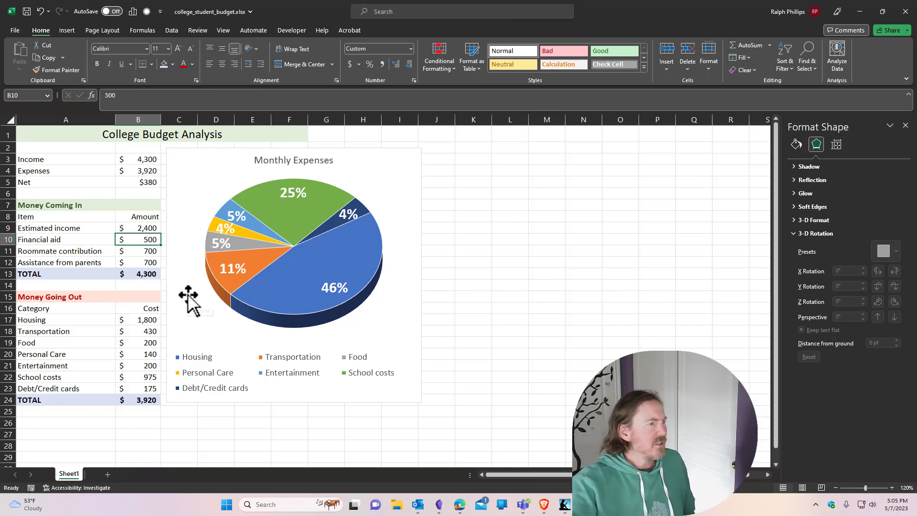
left_click(137, 251)
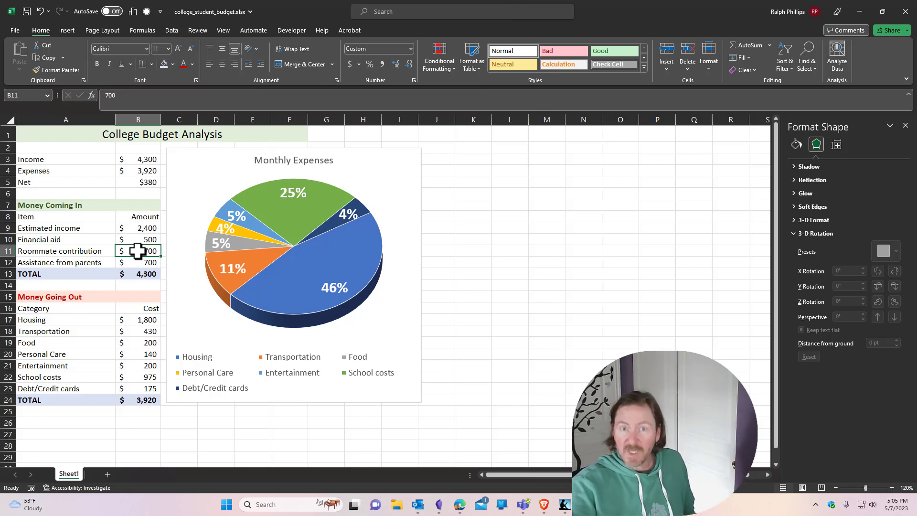
left_click(24, 12)
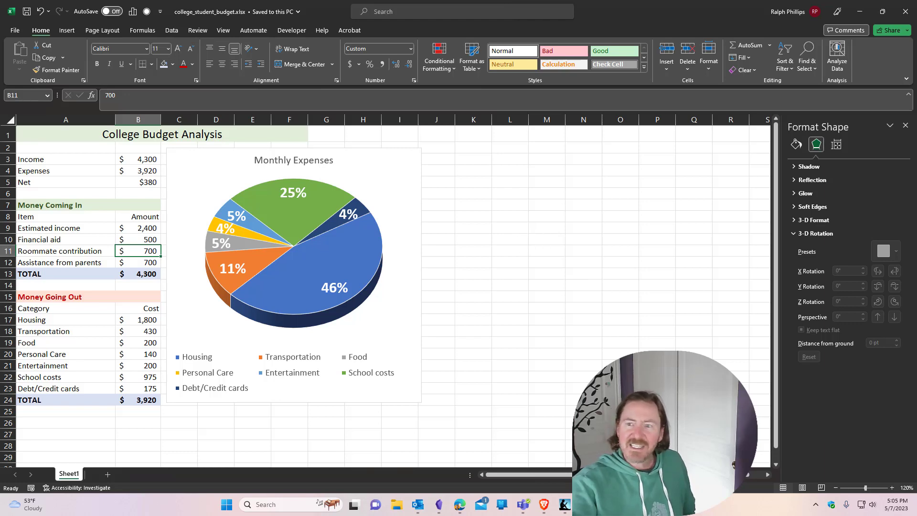
Step: Compare the budget sheet with the sample image in the Greenshot image editor and inspect the Net cell's formula
left_click_drag(916, 182, 649, 70)
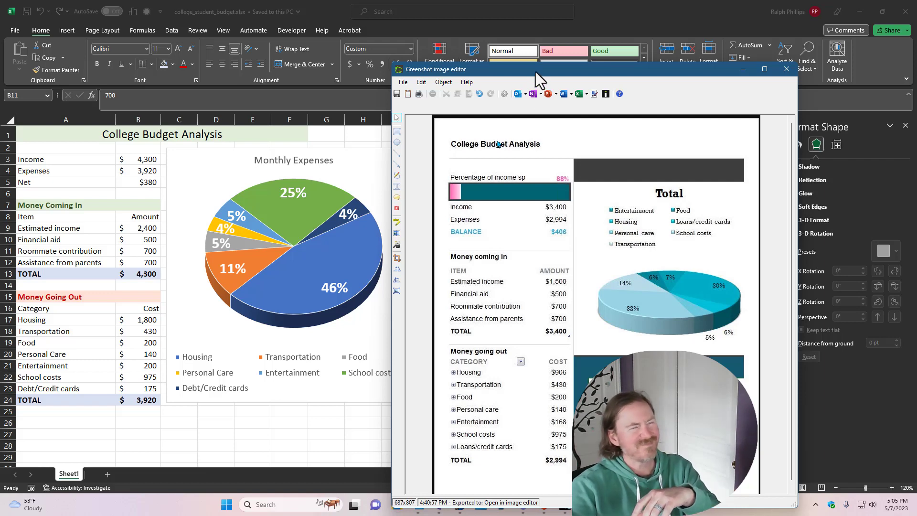
left_click_drag(536, 72, 916, 210)
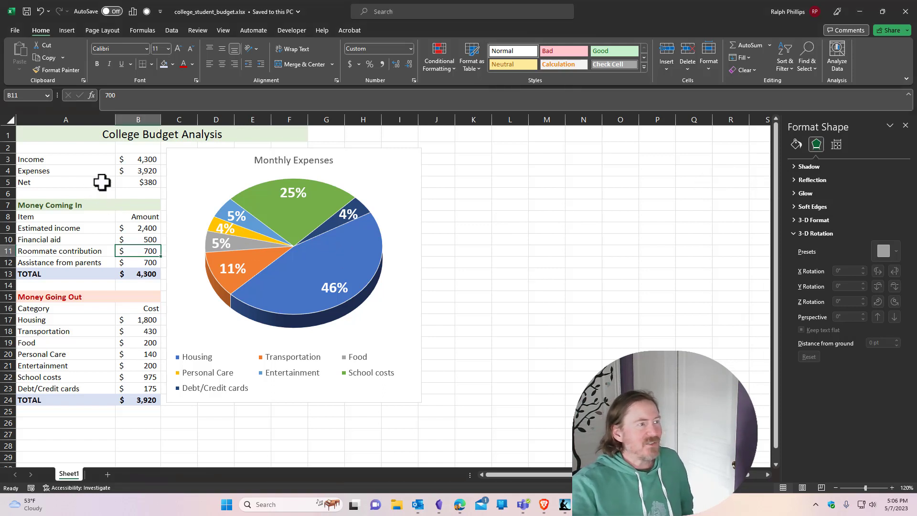
left_click(136, 183)
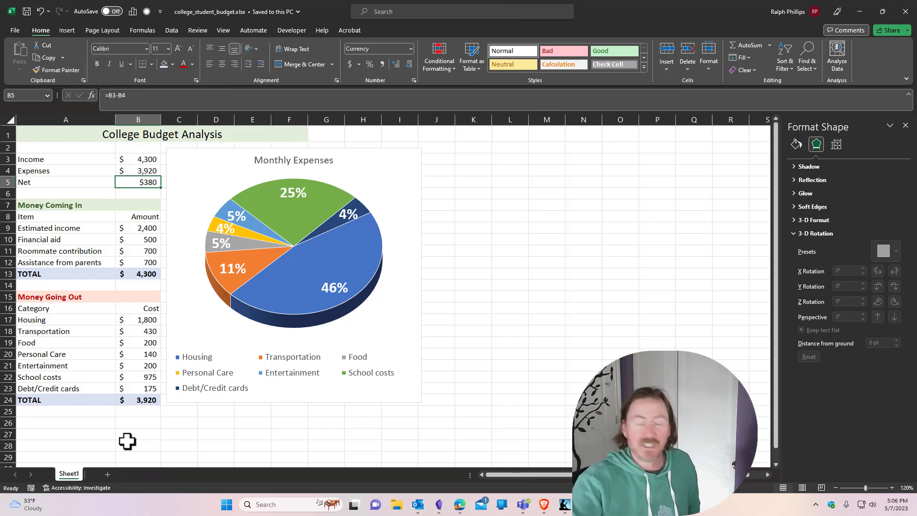
Step: Dismiss the "live music" calendar reminder covering the sheet and select the Housing category cell
left_click(141, 346)
left_click(142, 181)
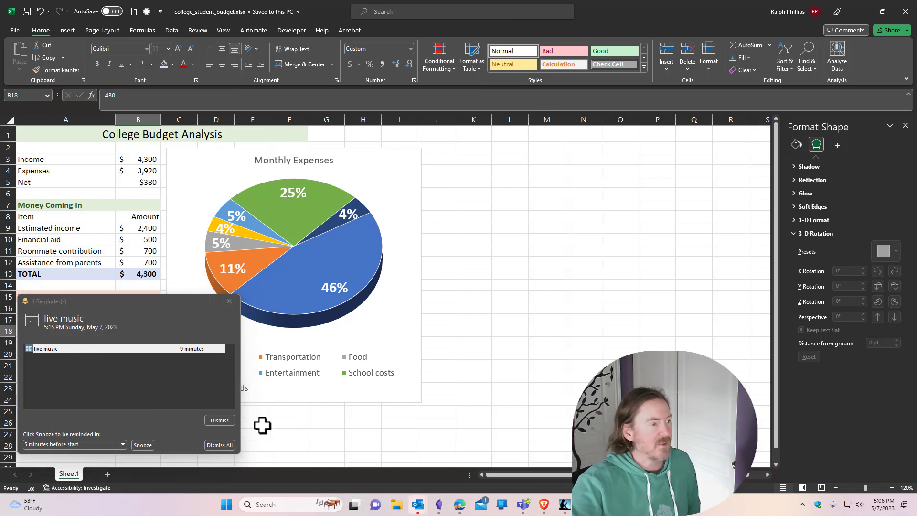
left_click(227, 421)
left_click(109, 353)
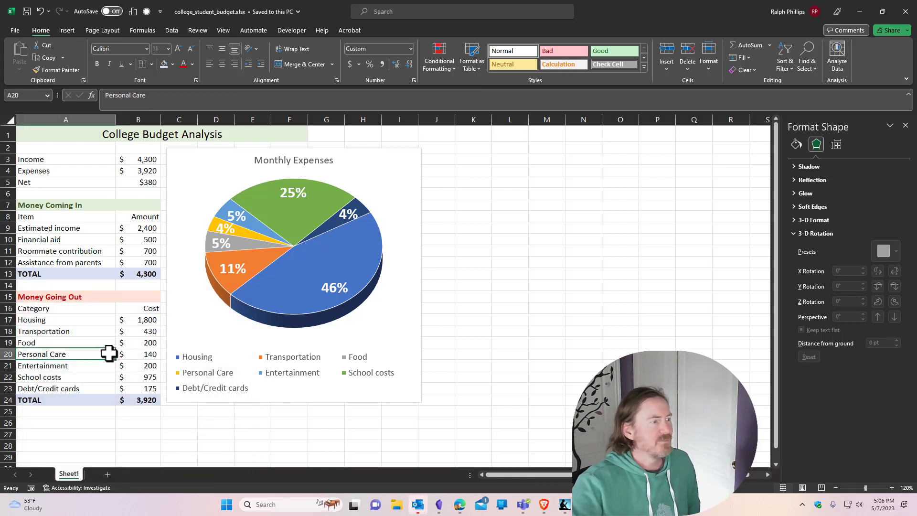
left_click(62, 319)
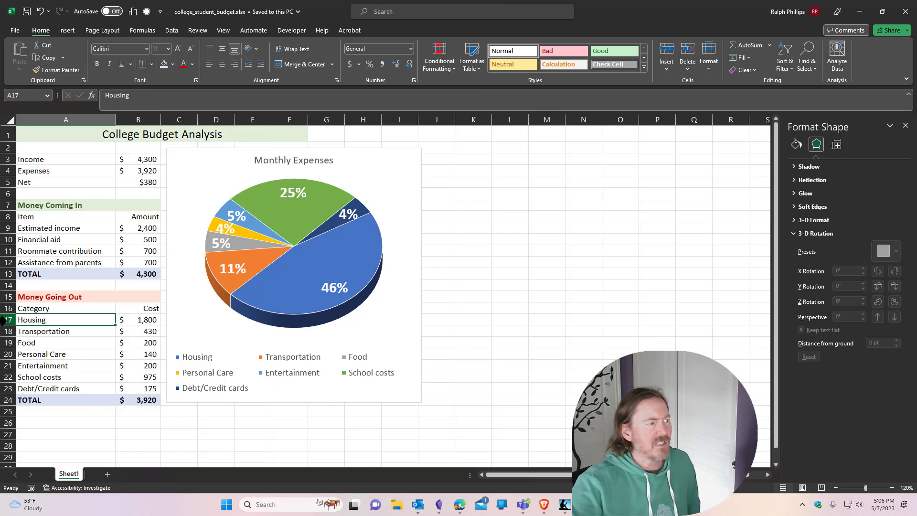
left_click(5, 320)
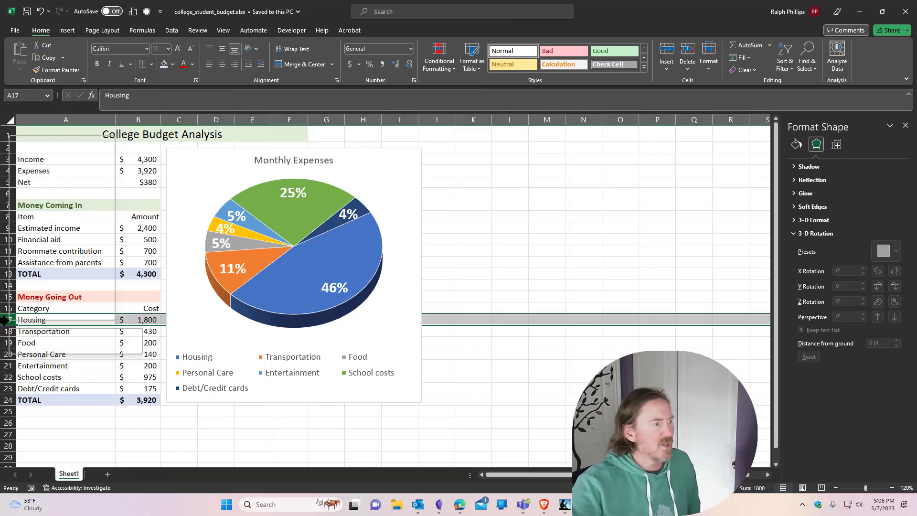
right_click(5, 320)
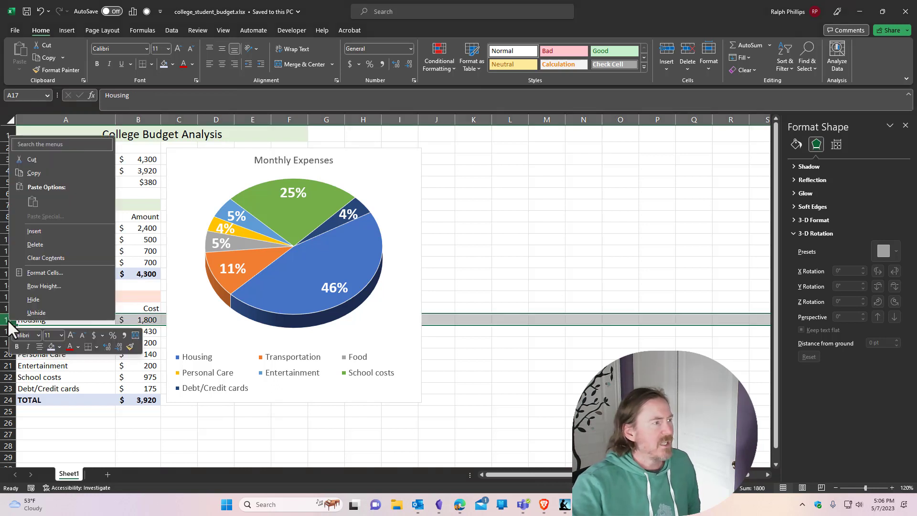
left_click(50, 230)
left_click(85, 364)
left_click(52, 321)
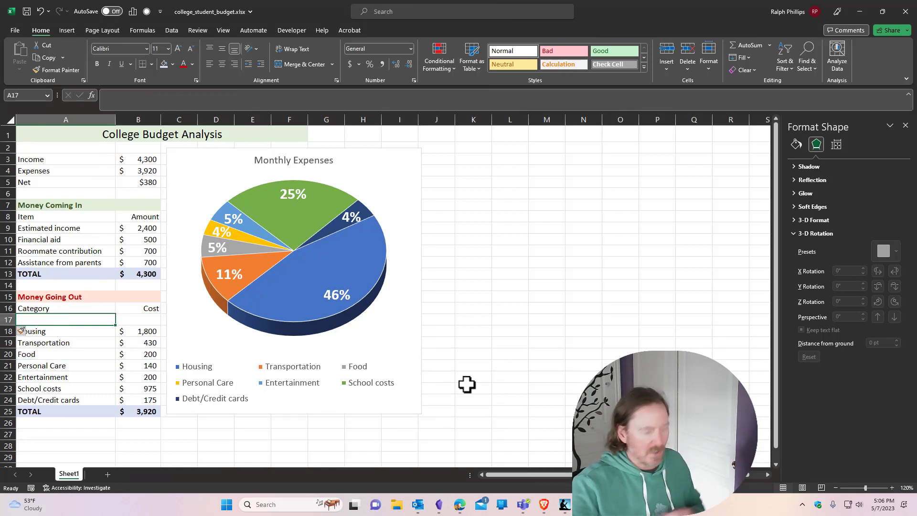
type("Savings")
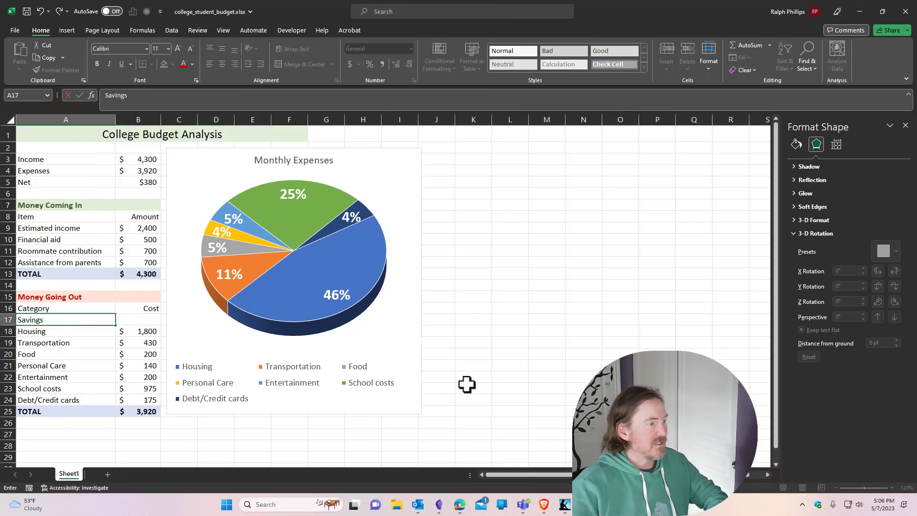
key("Tab")
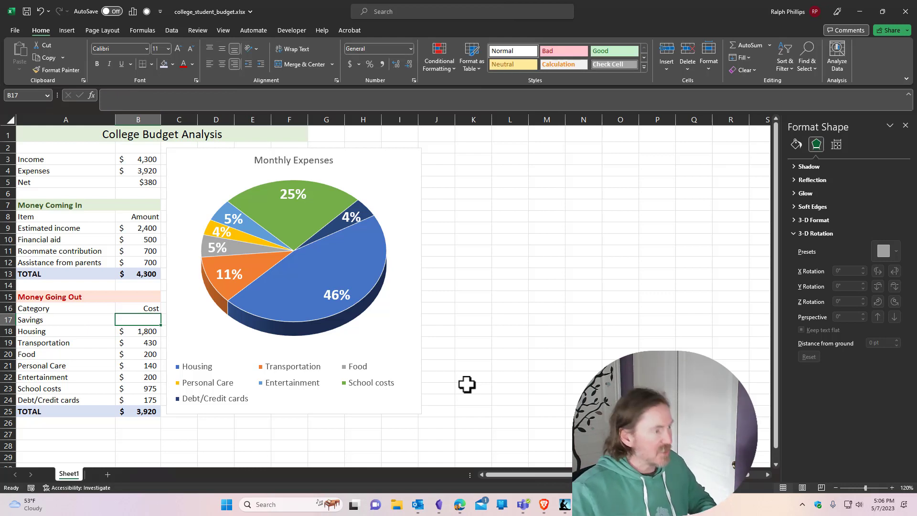
key("ctrl+z")
key("ctrl+z")
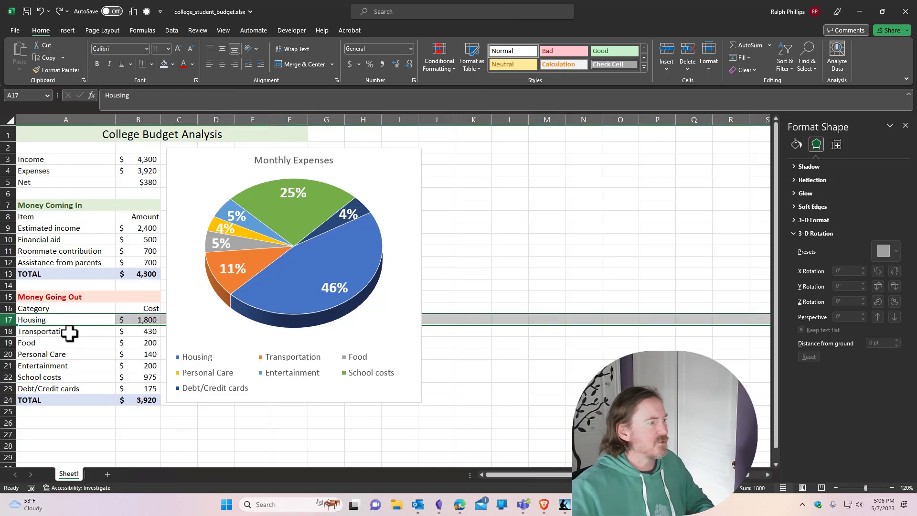
Step: Insert a Savings row with a cost of 380 between Housing and Transportation in the Money Going Out table
left_click(70, 332)
left_click(6, 330)
right_click(4, 331)
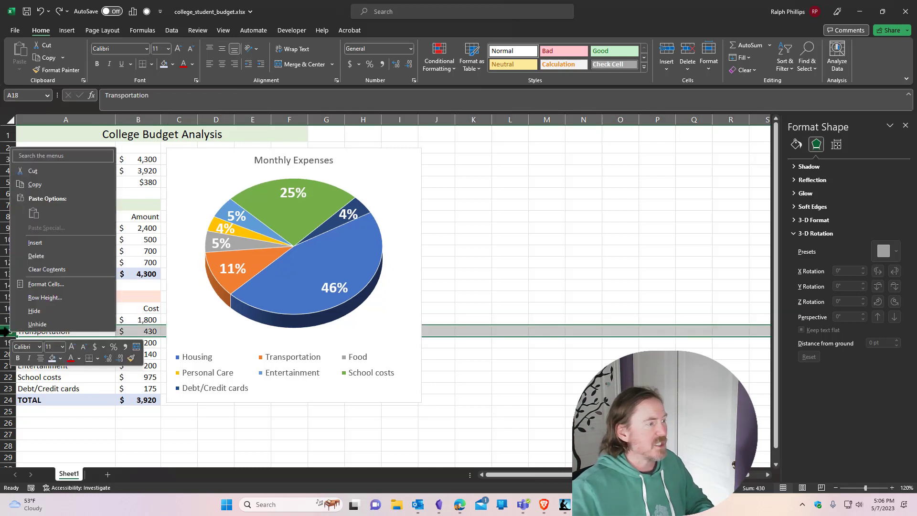
left_click(42, 243)
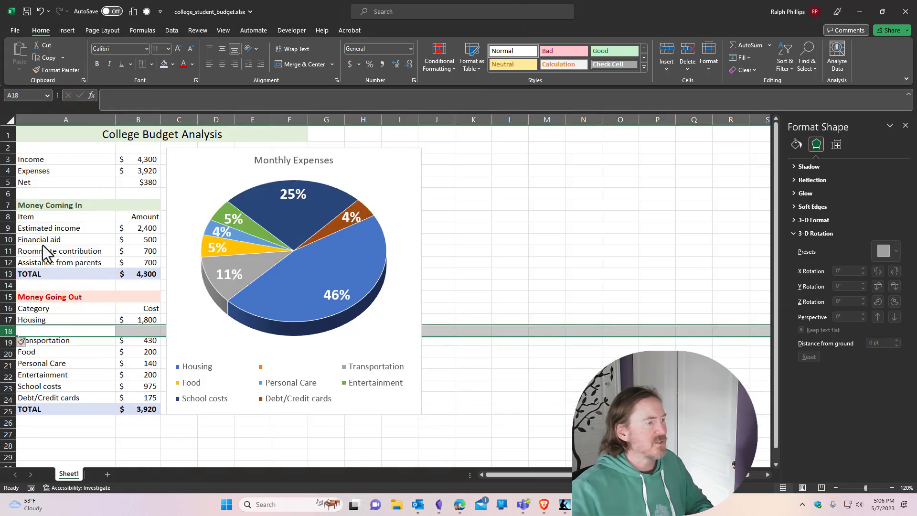
left_click(86, 382)
left_click(69, 331)
type("Savings")
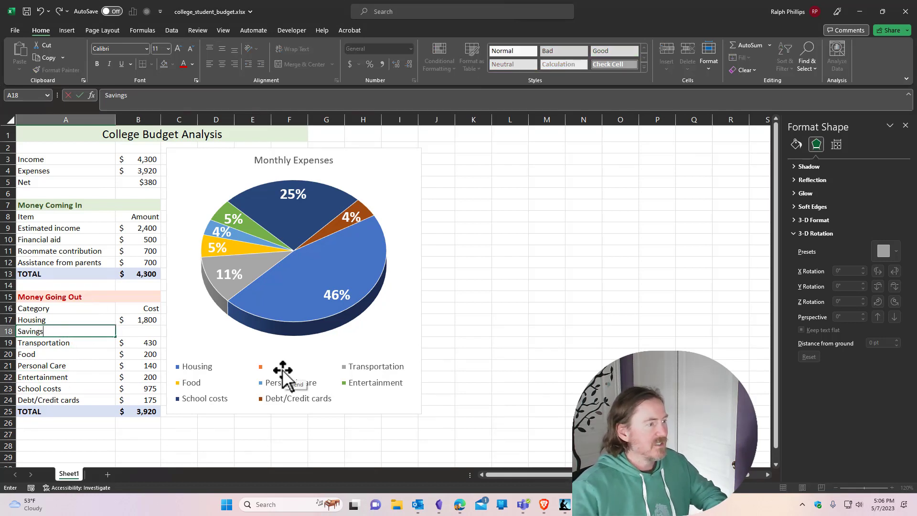
key("Tab")
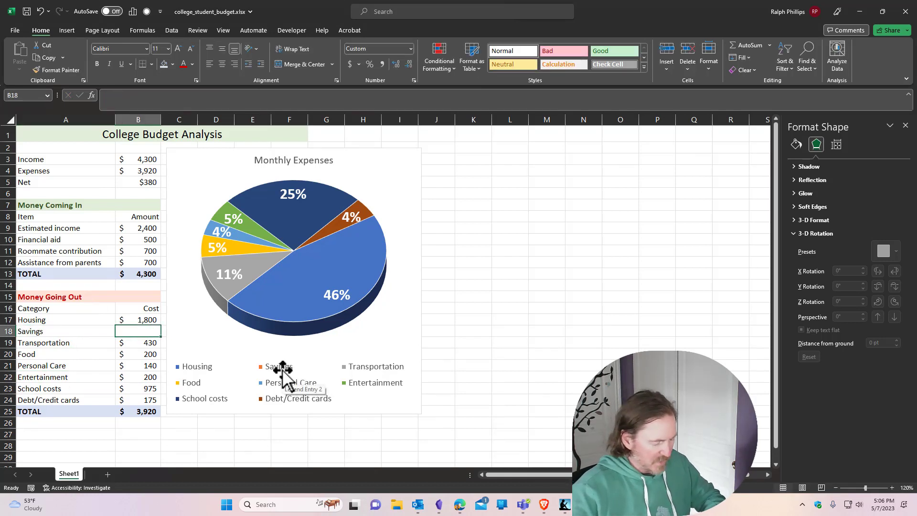
type("380")
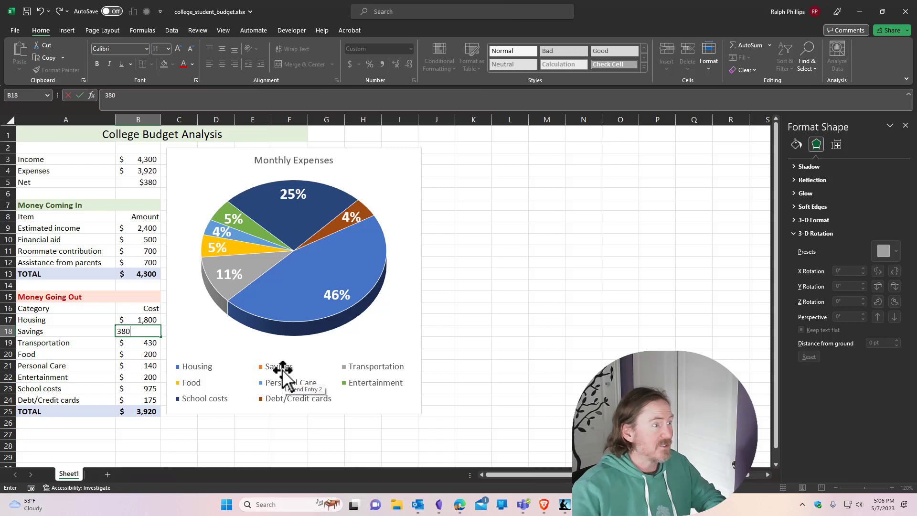
key("Return")
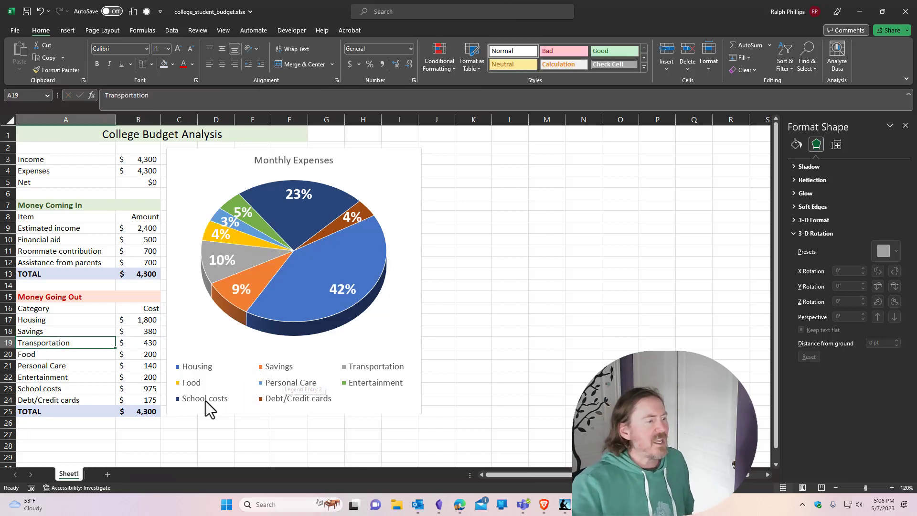
Step: Check the formulas of the Money Going Out total and the Net amount, and save the workbook
left_click(131, 411)
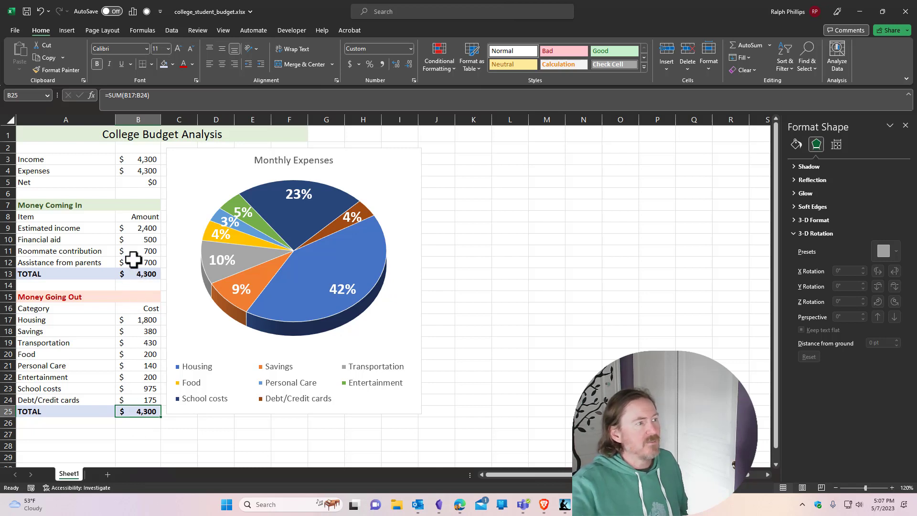
left_click(126, 183)
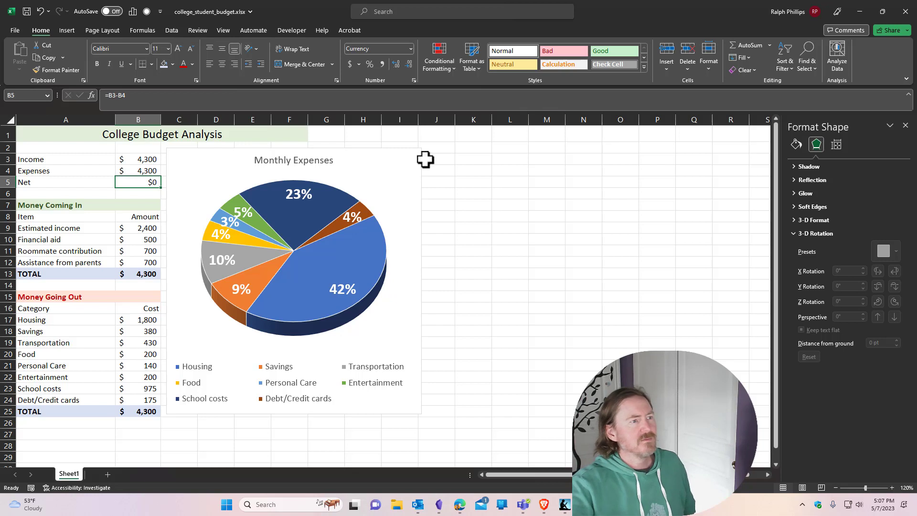
left_click(465, 191)
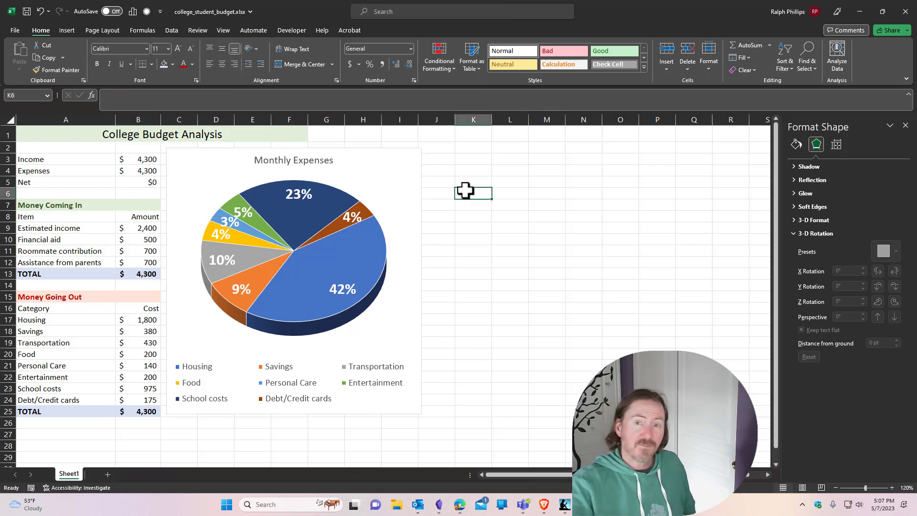
left_click(26, 11)
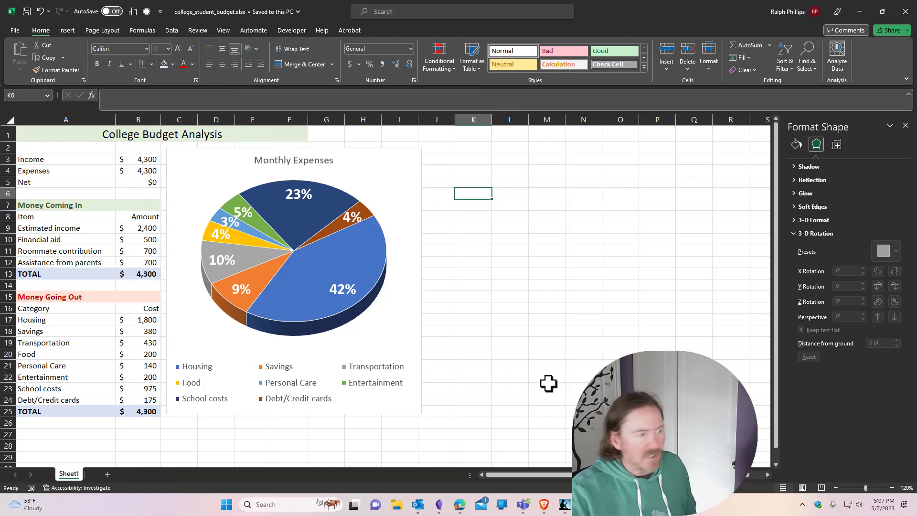
Step: Review the income and expense figures and the Housing slice of the Monthly Expenses pie chart
left_click_drag(81, 159, 128, 411)
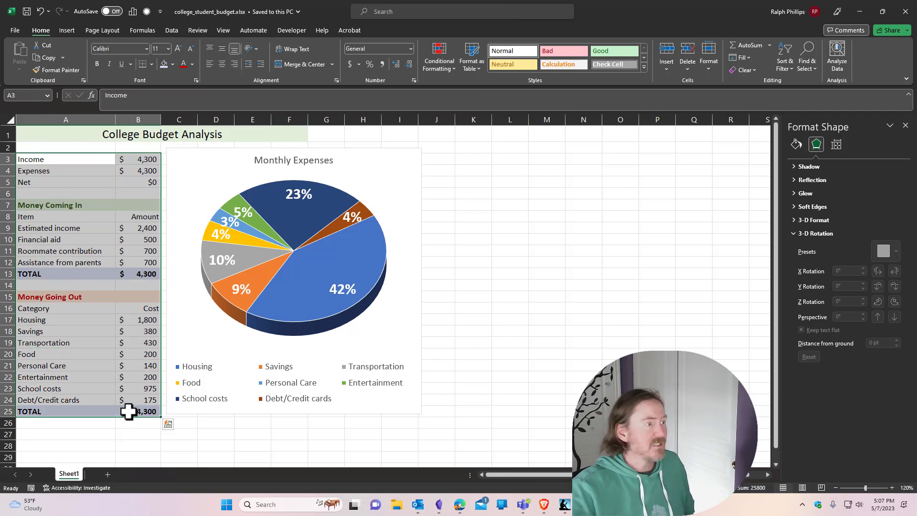
left_click(128, 376)
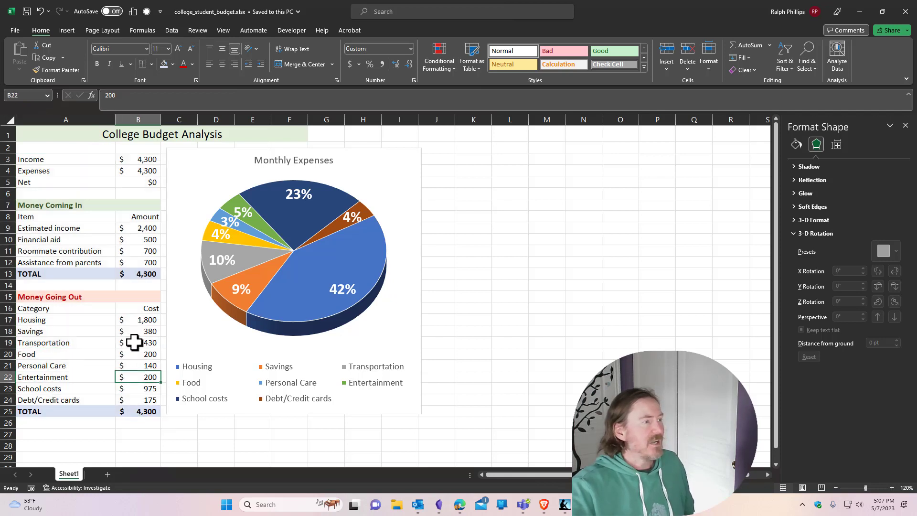
left_click(143, 273)
left_click(142, 256)
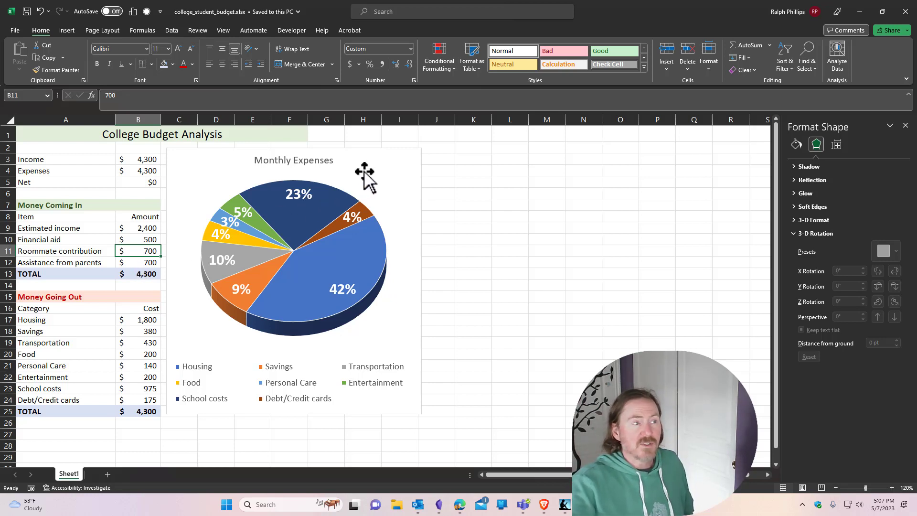
mouse_move(343, 254)
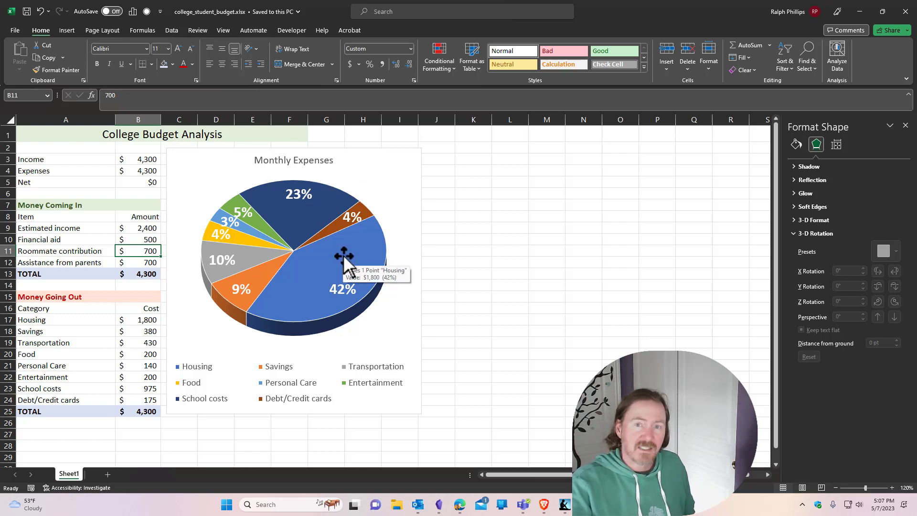
left_click(548, 433)
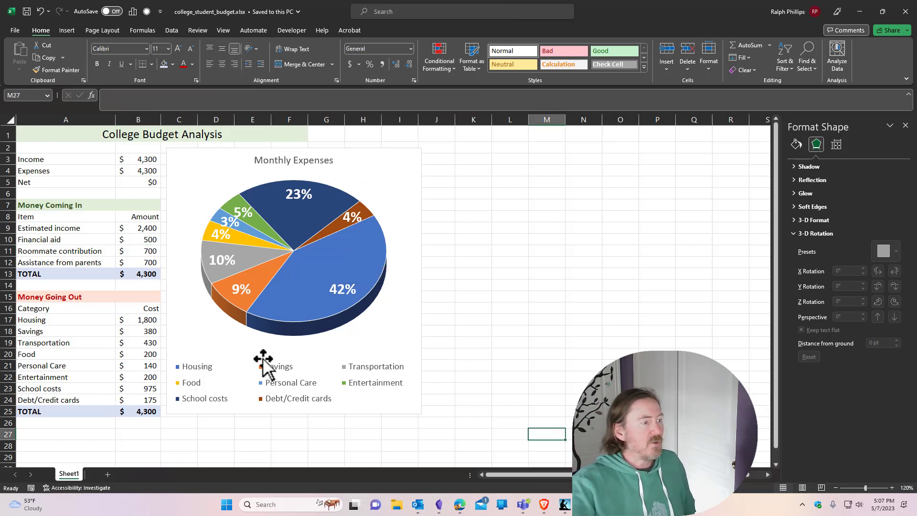